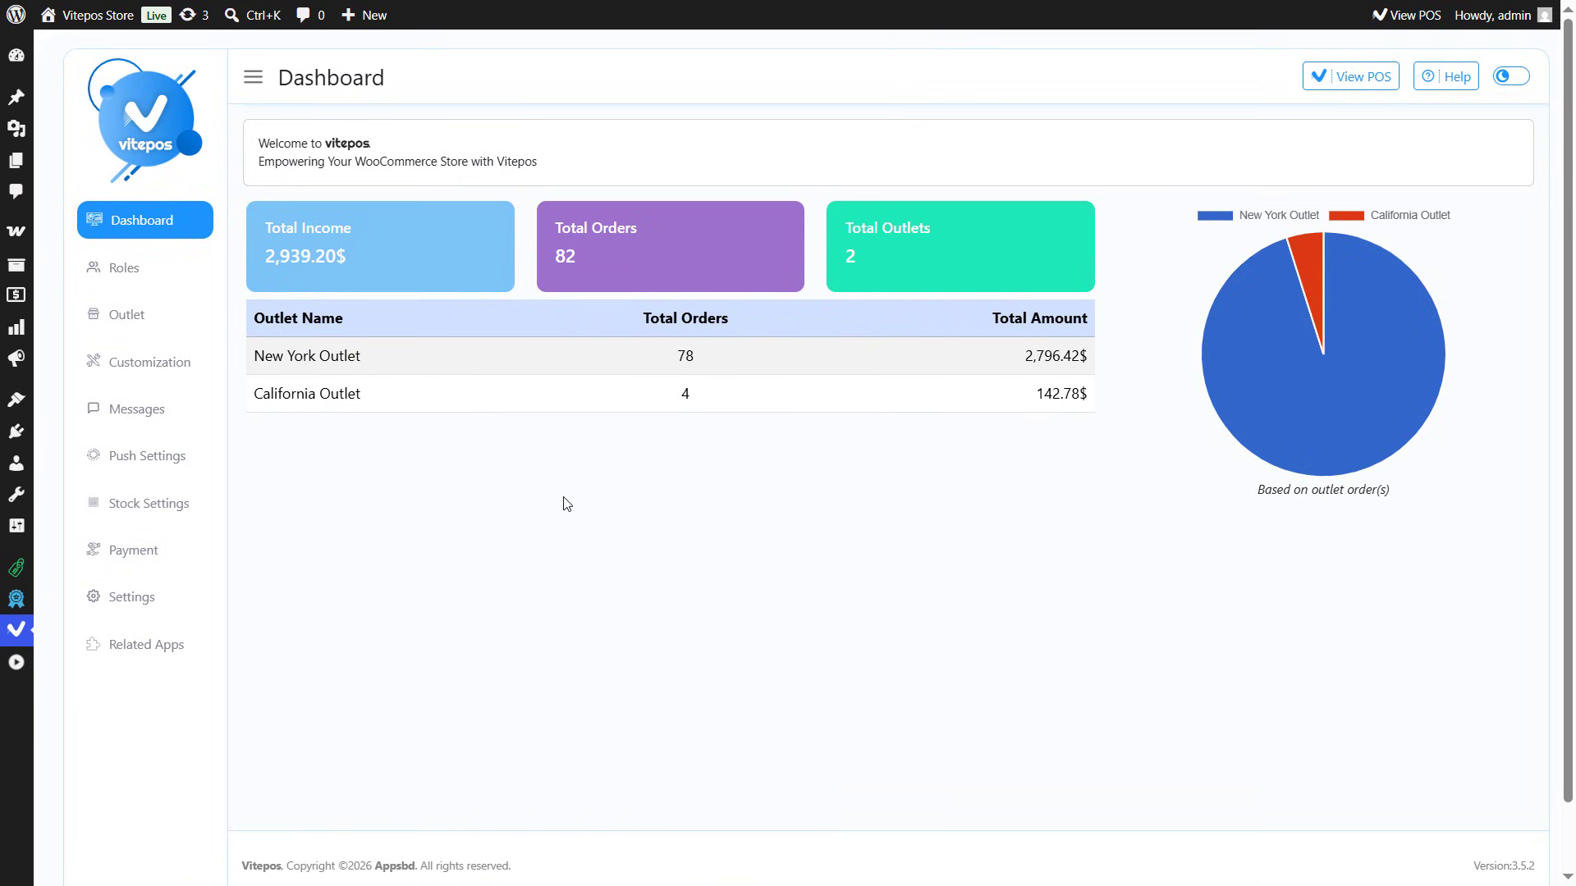
Enable the Debt / On Account payment method in the payment settings and confirm the change
left_click(148, 554)
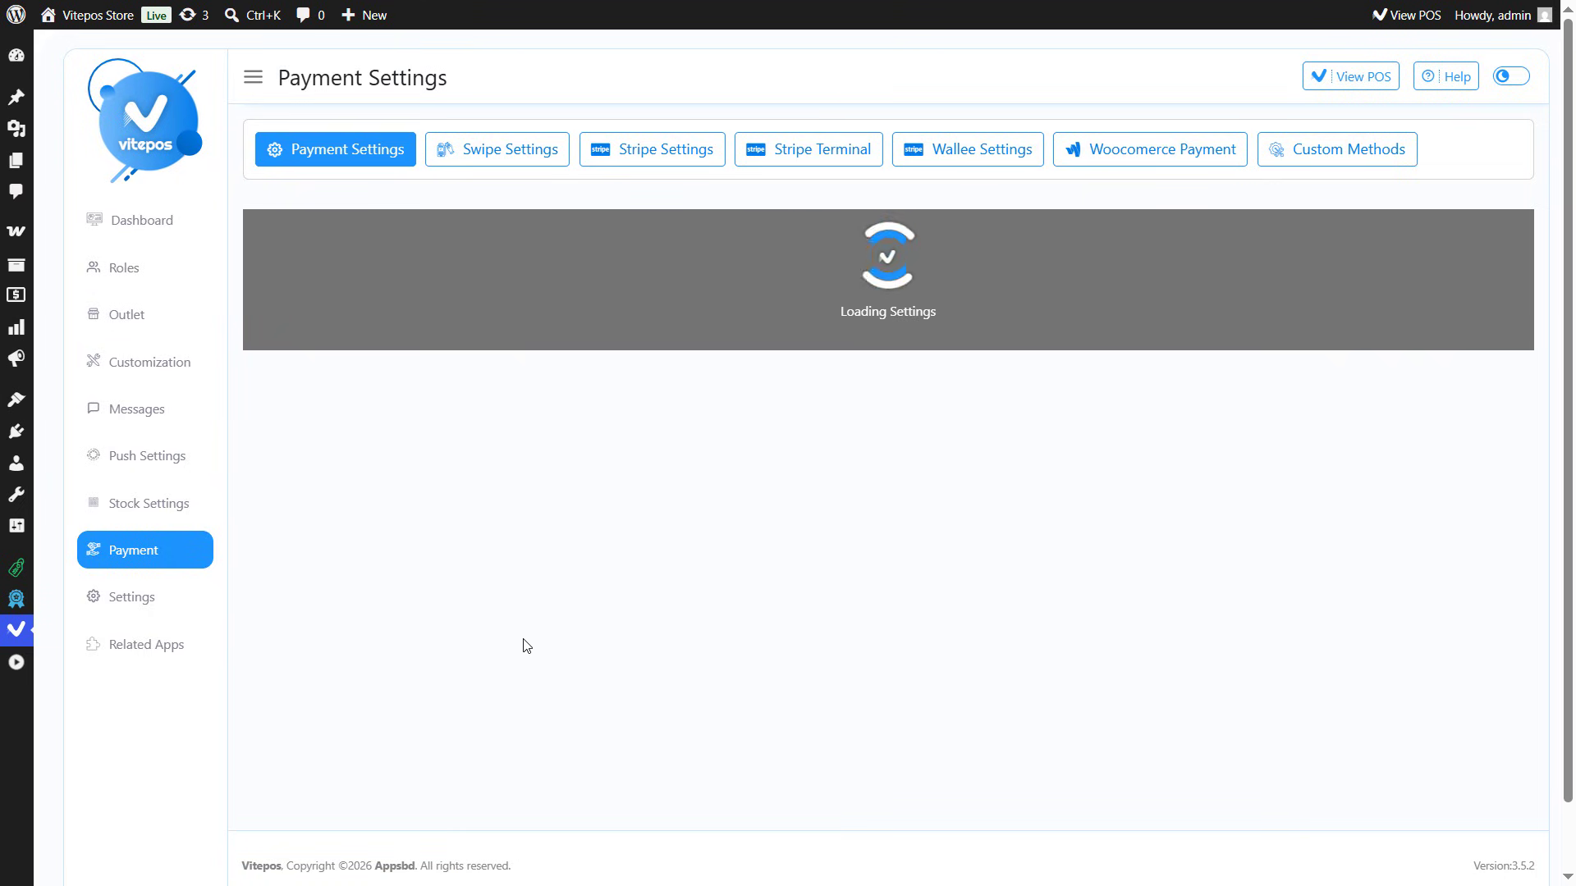
scroll(522, 645, "down", 1)
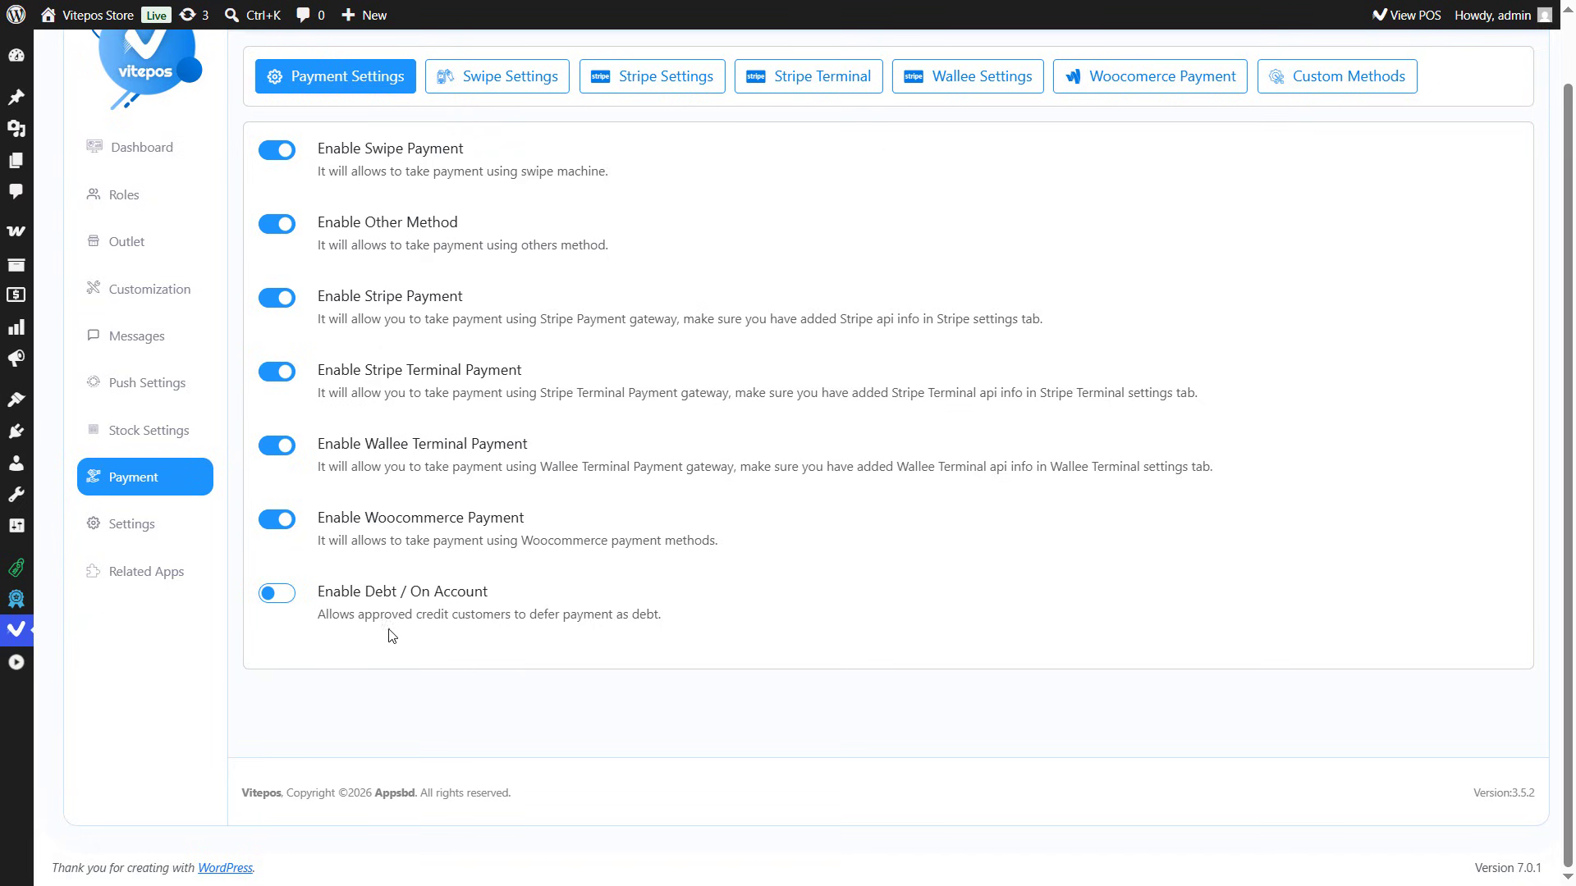
left_click_drag(319, 594, 508, 605)
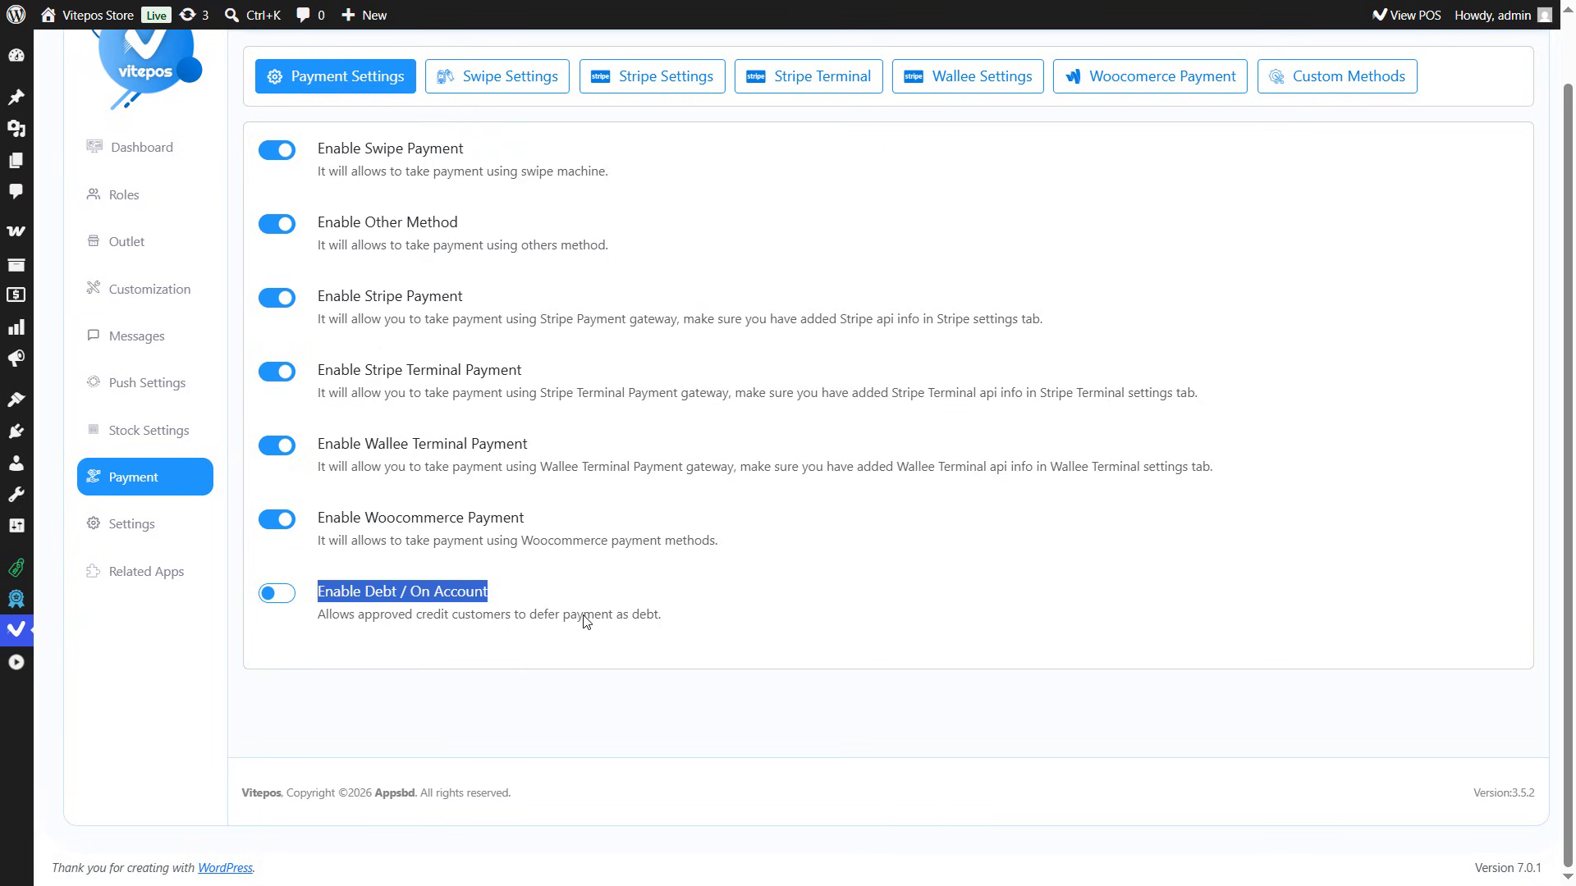
left_click(280, 596)
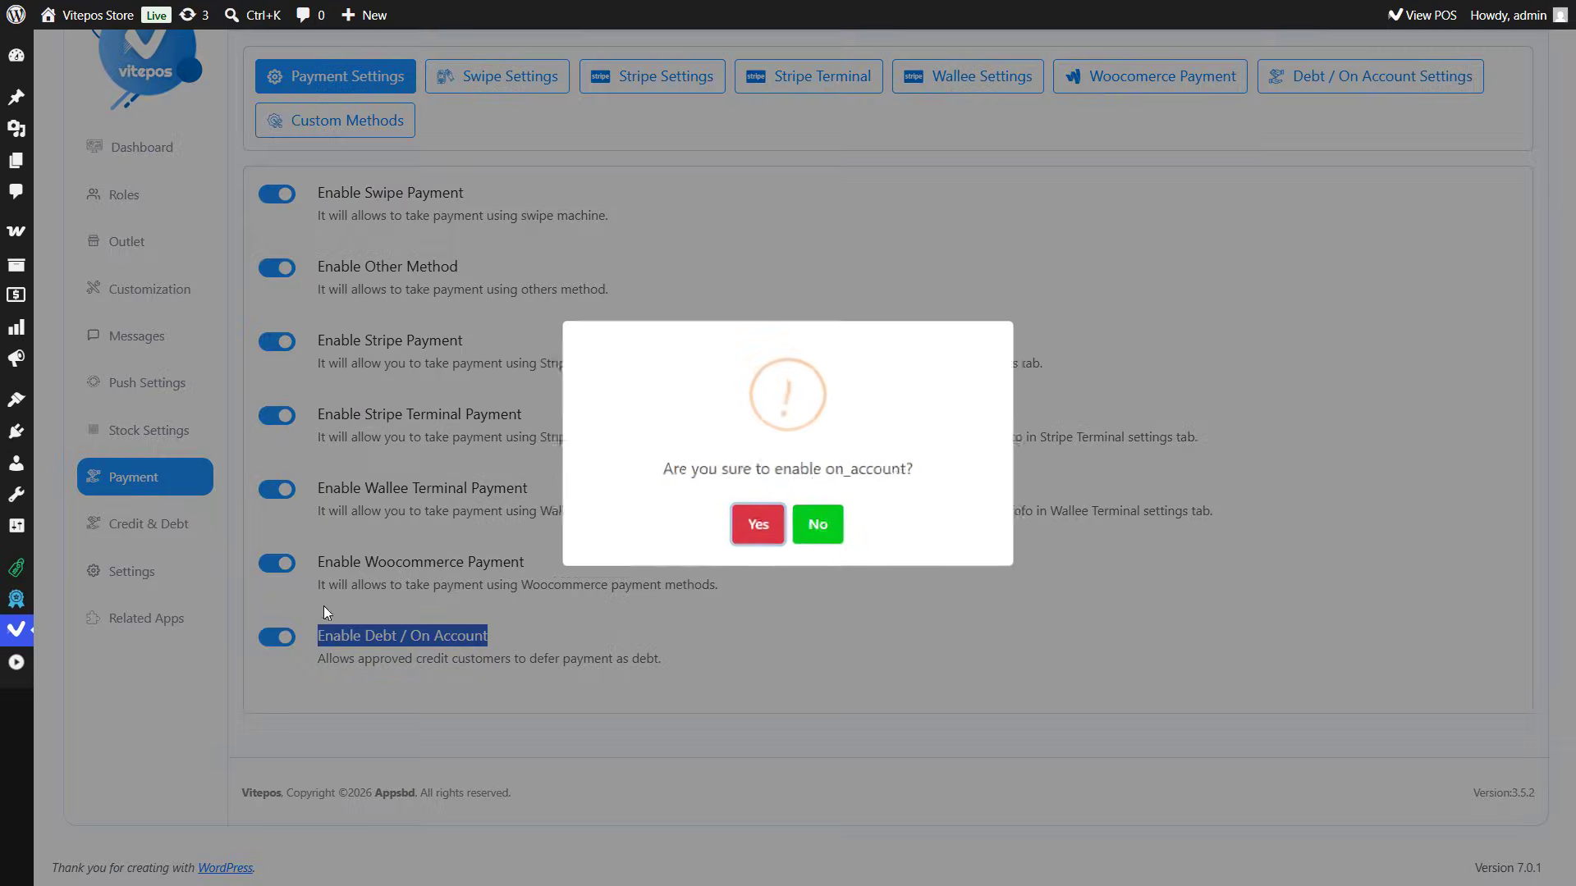
left_click(754, 538)
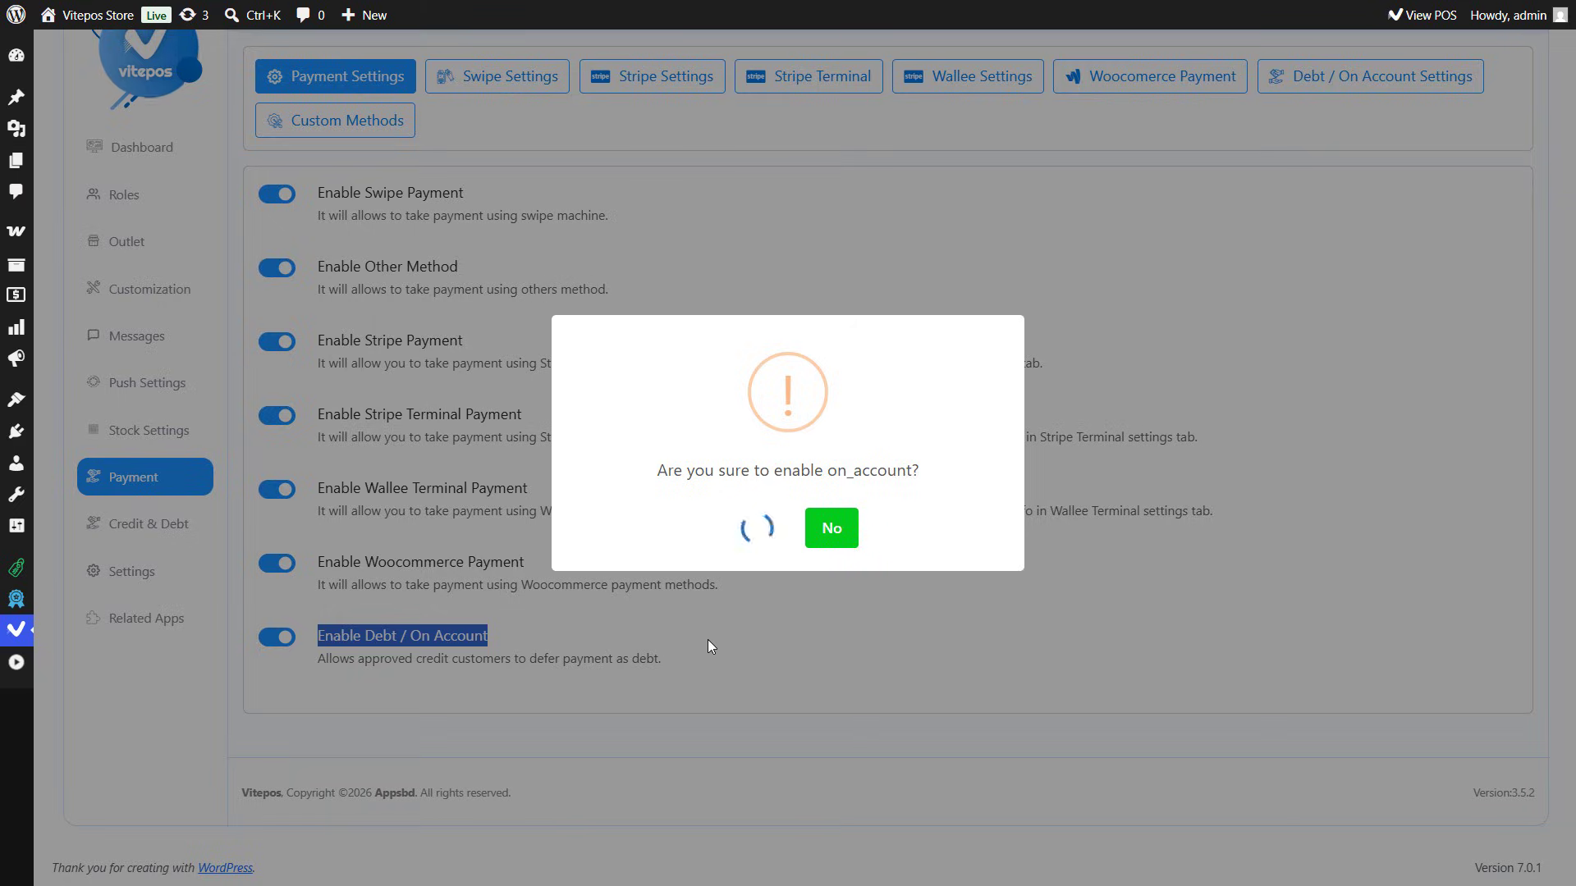
left_click(782, 536)
Try default credit limits of 200 and 500 in the Debt / On Account settings, and set the limit back to 100
scroll(777, 583, "up", 1)
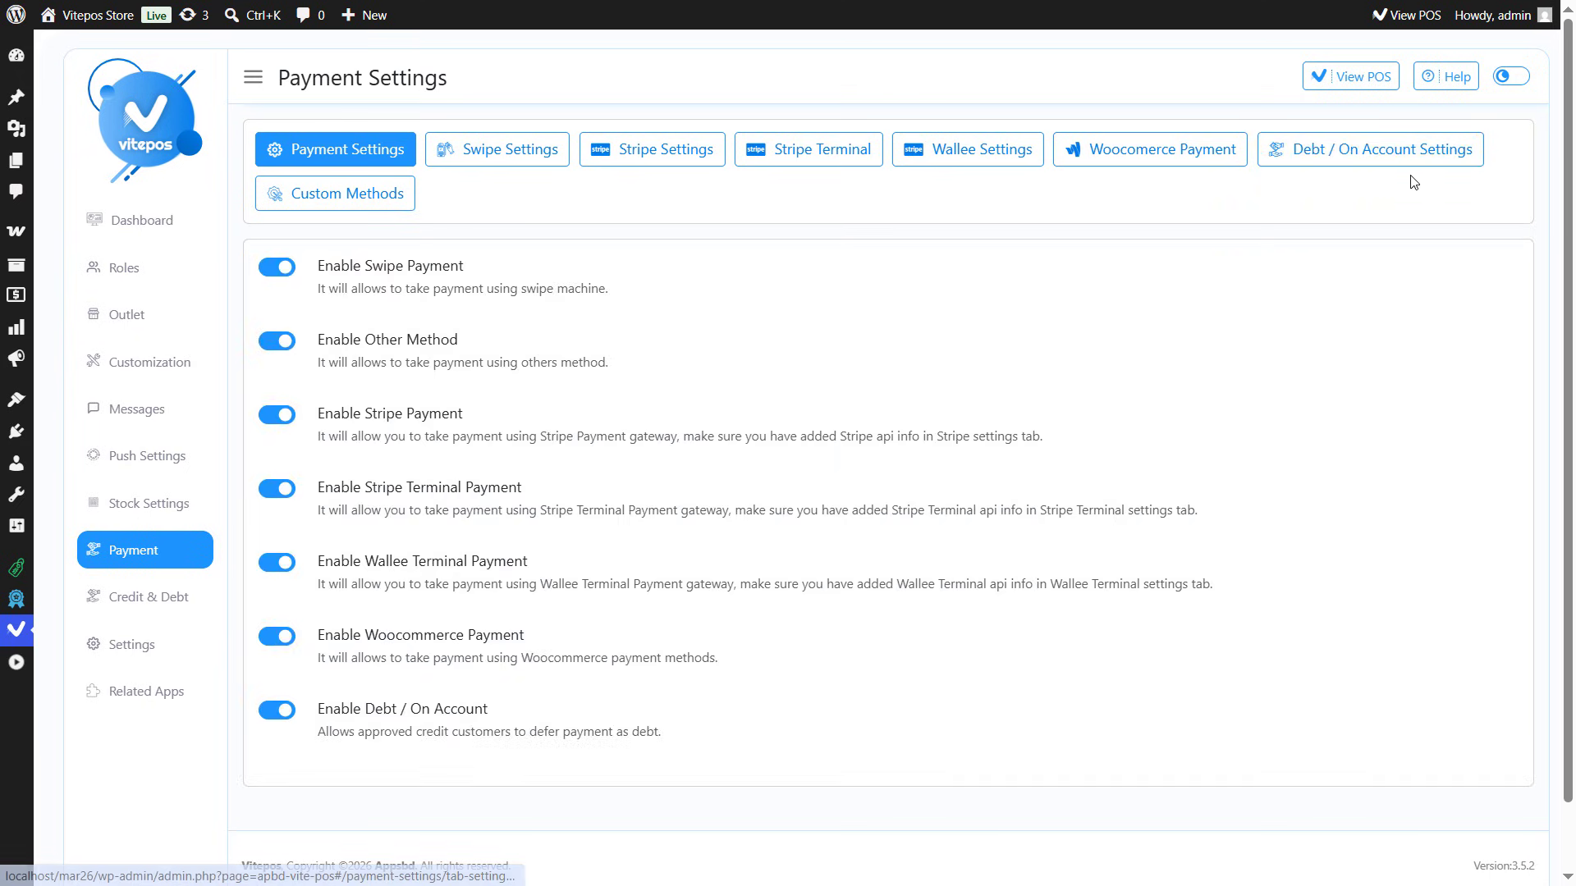
left_click(1365, 162)
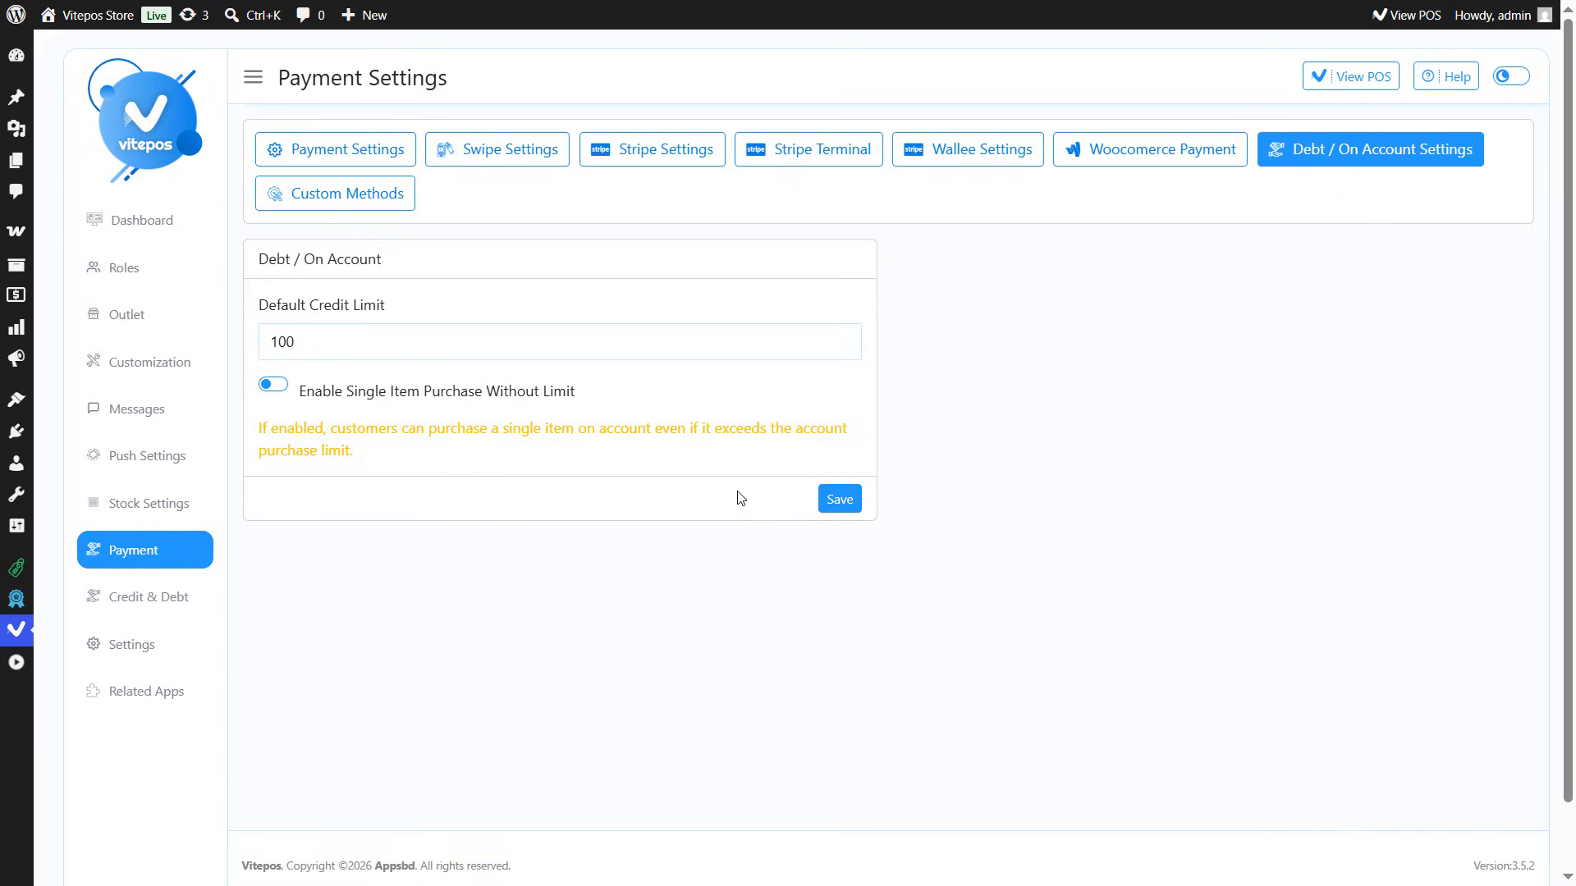
left_click_drag(256, 307, 432, 311)
left_click(437, 301)
left_click_drag(347, 345, 228, 350)
left_click(308, 345)
double_click(281, 342)
type("200")
left_click_drag(302, 335, 224, 358)
type("500")
left_click_drag(299, 336, 215, 349)
type("100")
Enable single item purchase without limit for on-account customers and save the Debt / On Account settings
left_click_drag(300, 392, 592, 390)
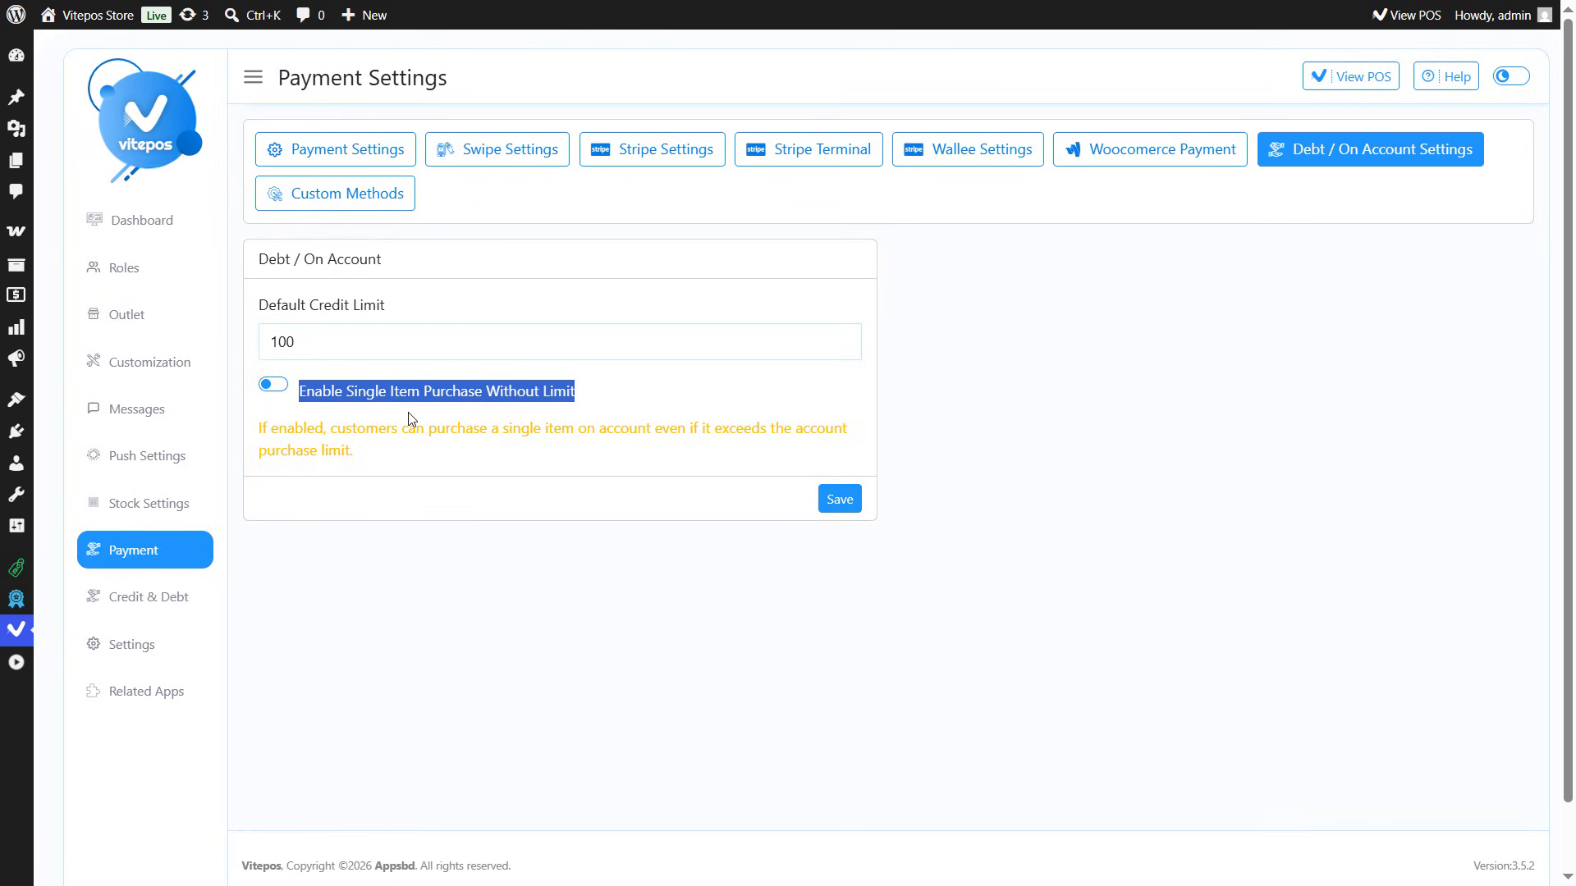
left_click(275, 386)
left_click(846, 503)
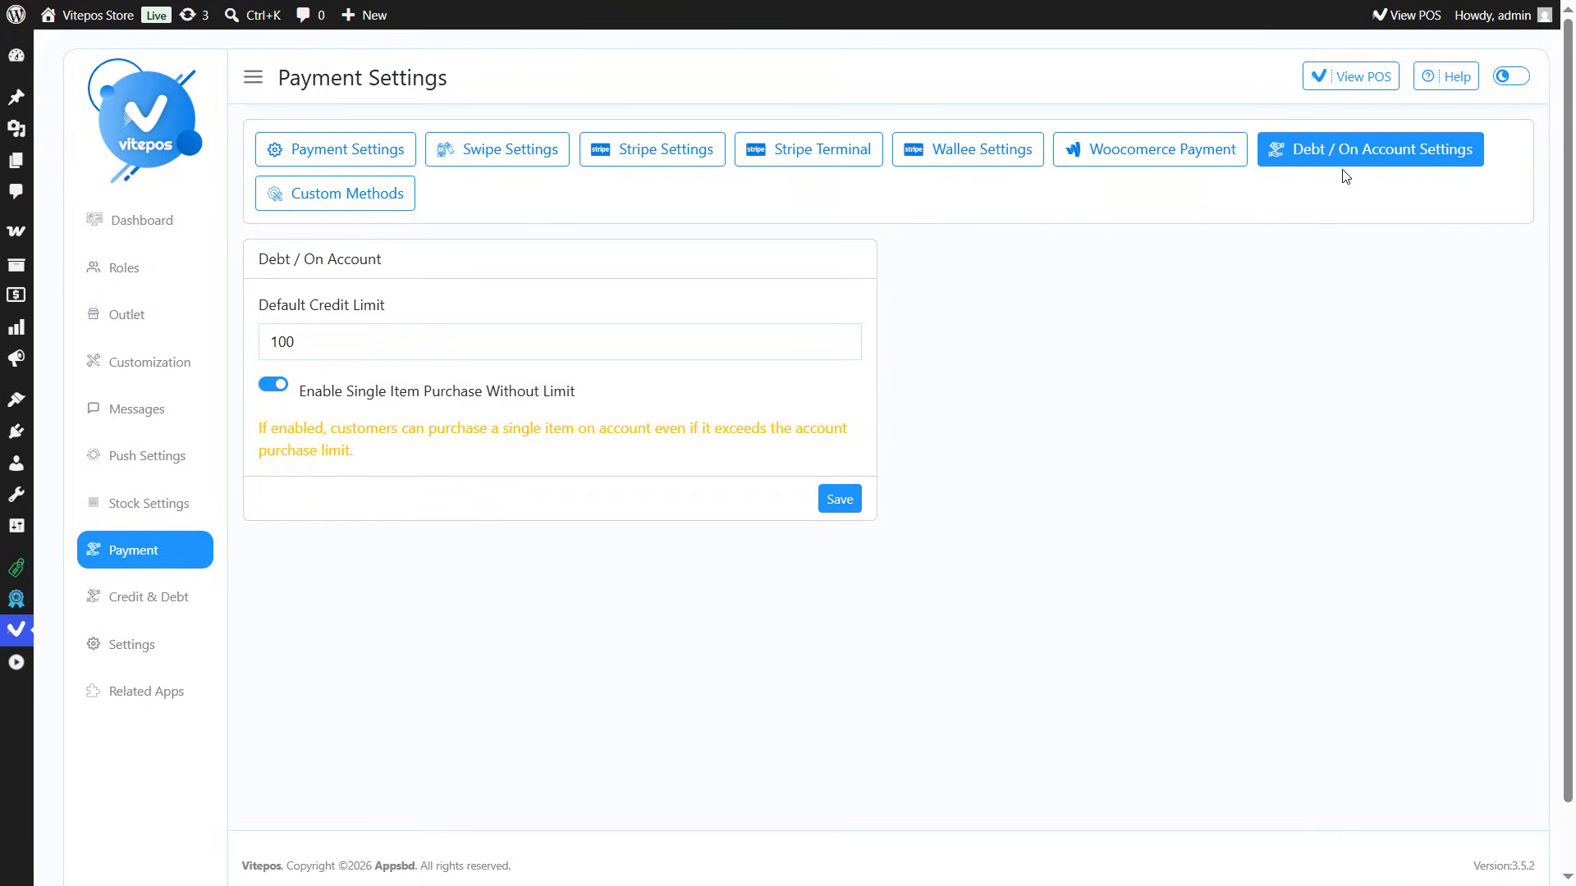
Open the customer list in the POS and examine which customers have credit enabled
left_click(1351, 76)
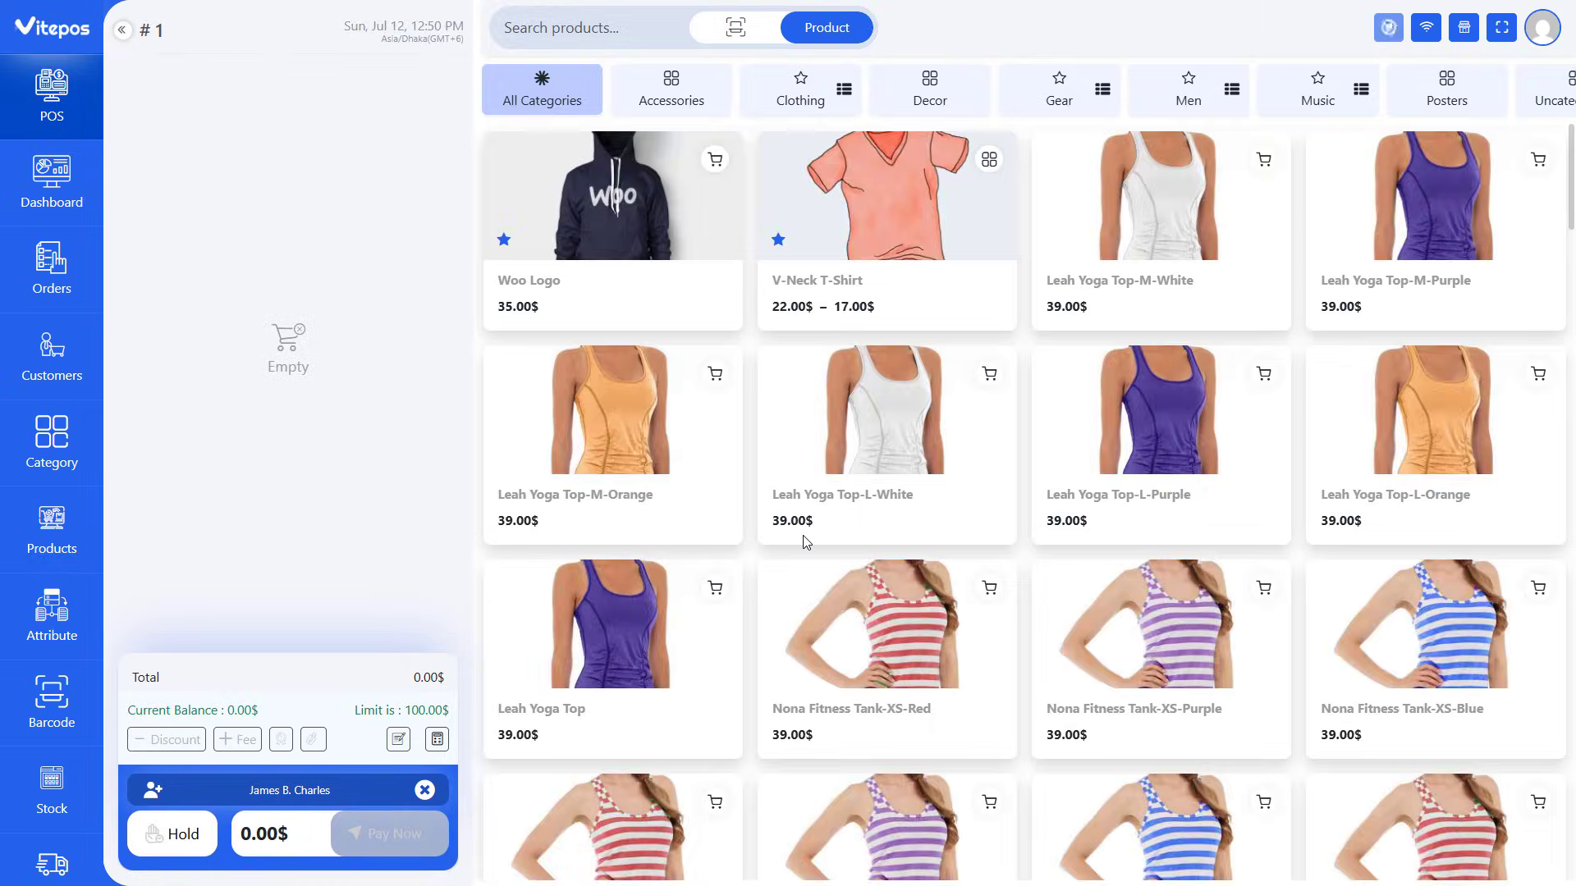
left_click(56, 368)
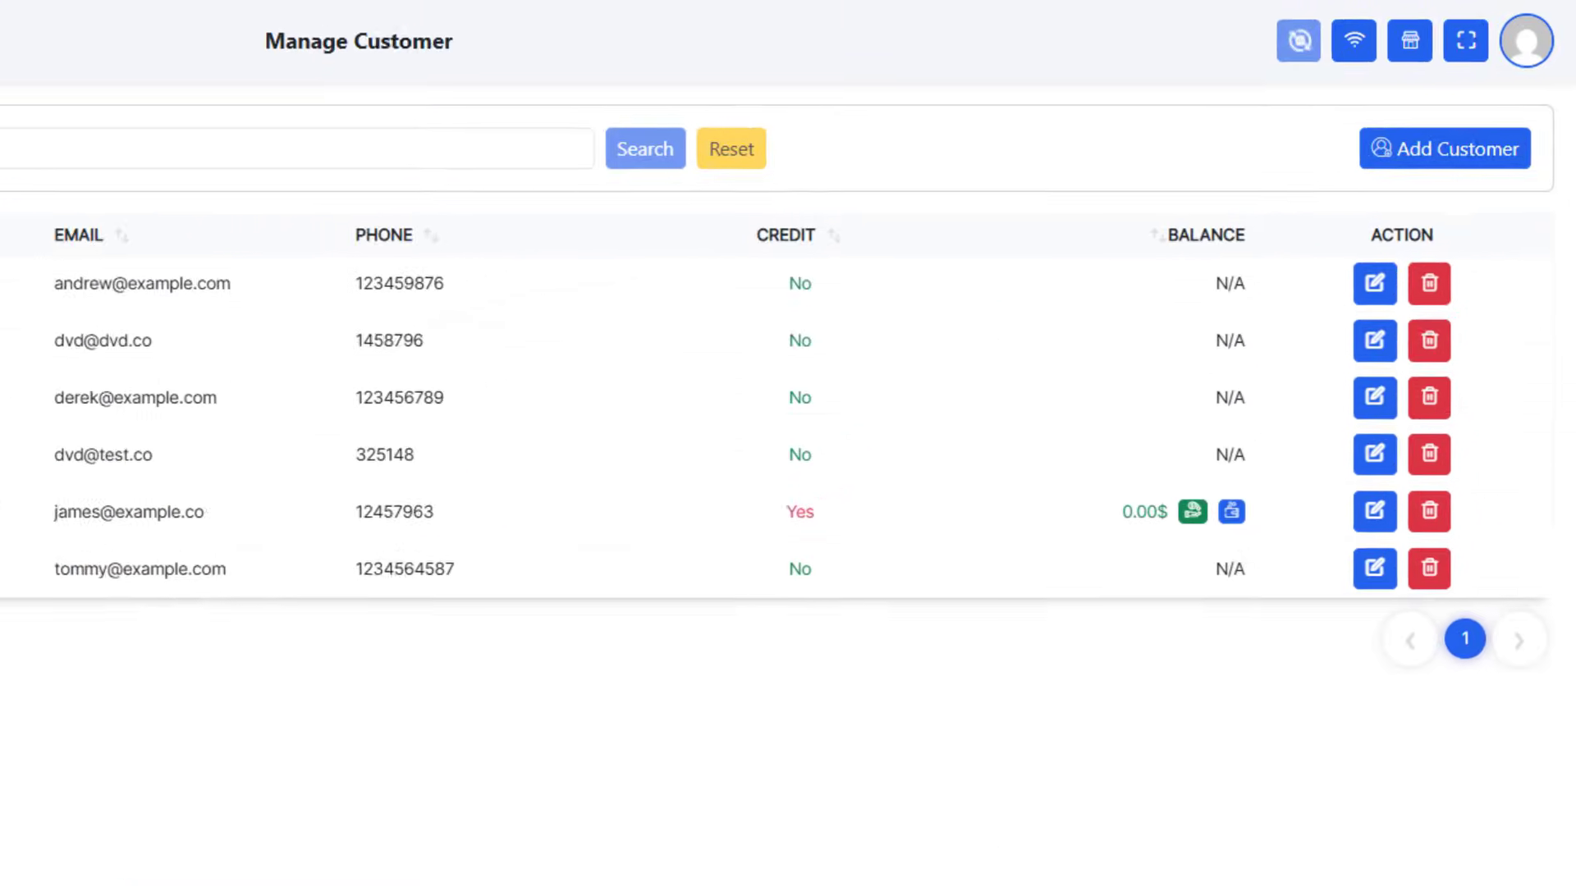
left_click_drag(710, 579, 874, 583)
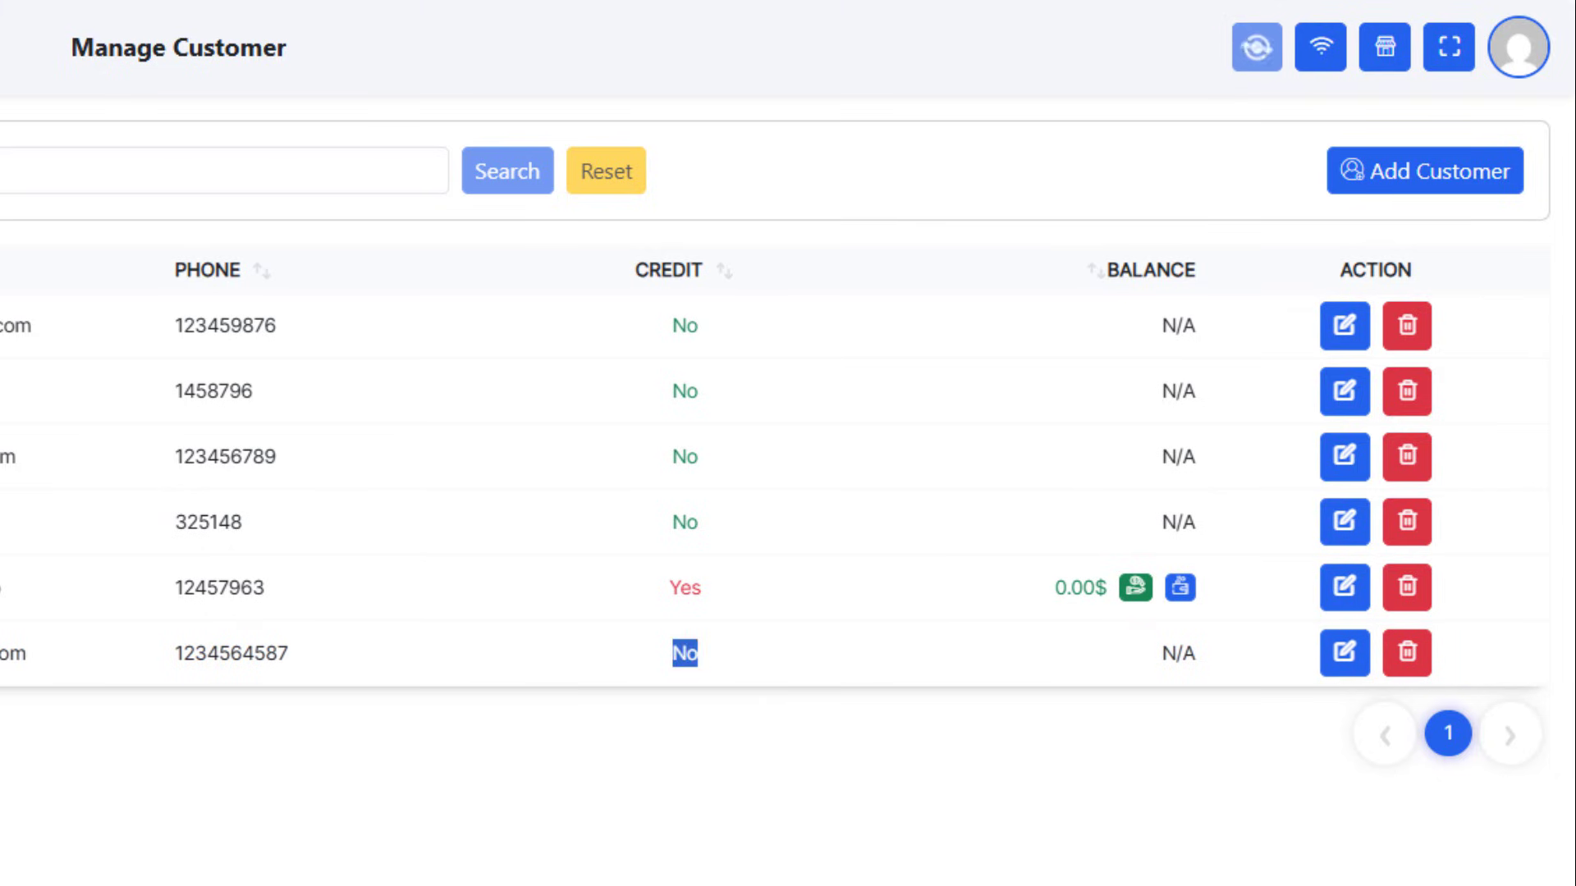
left_click(686, 653)
left_click_drag(636, 595, 722, 595)
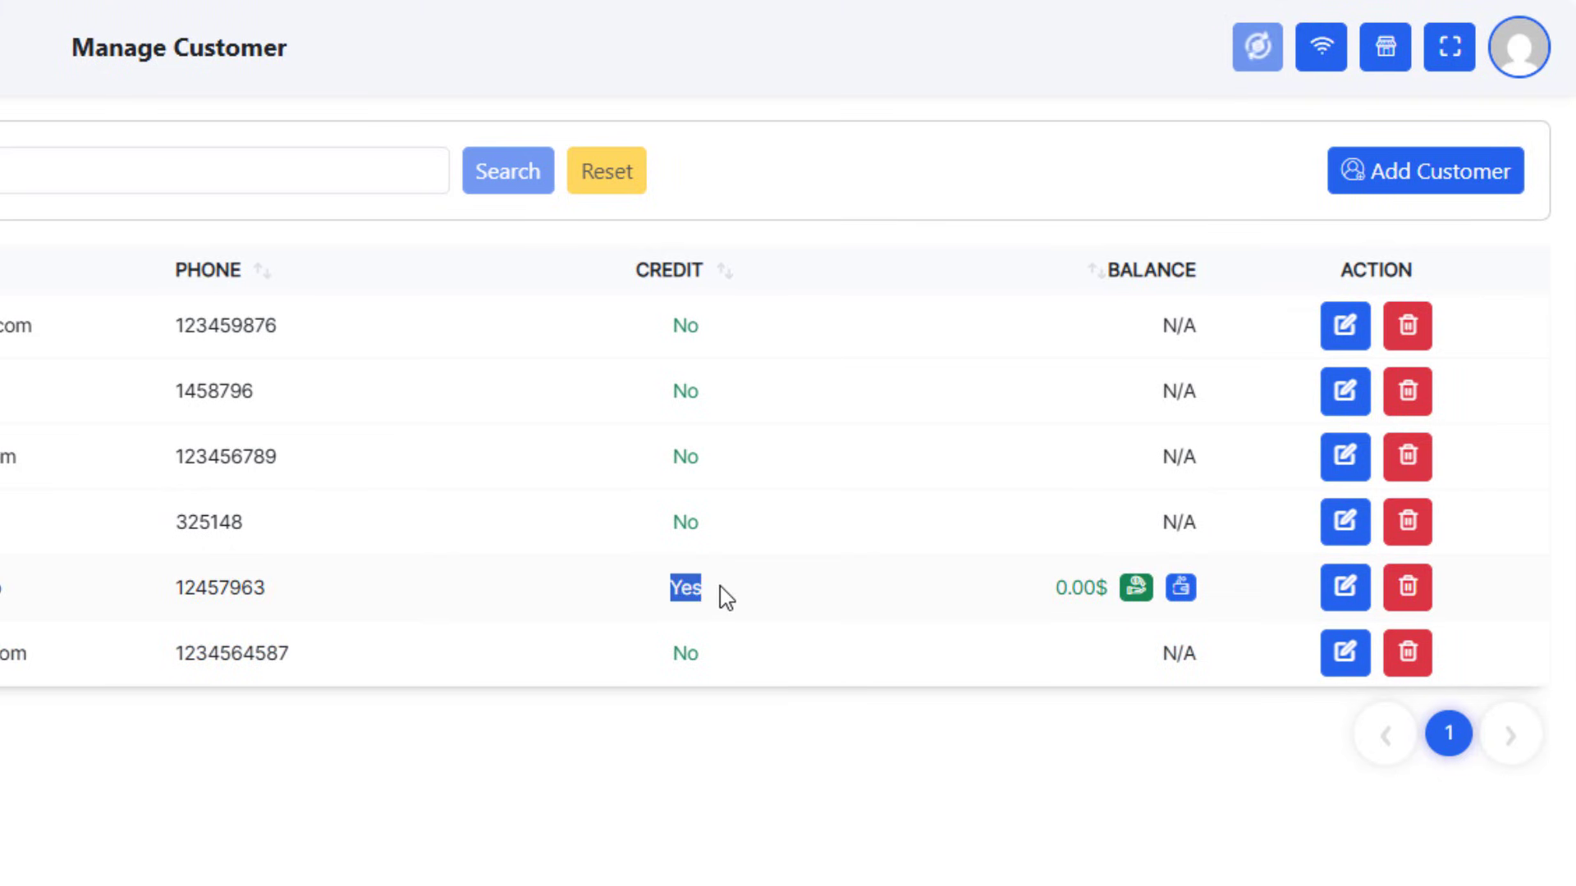
left_click(721, 594)
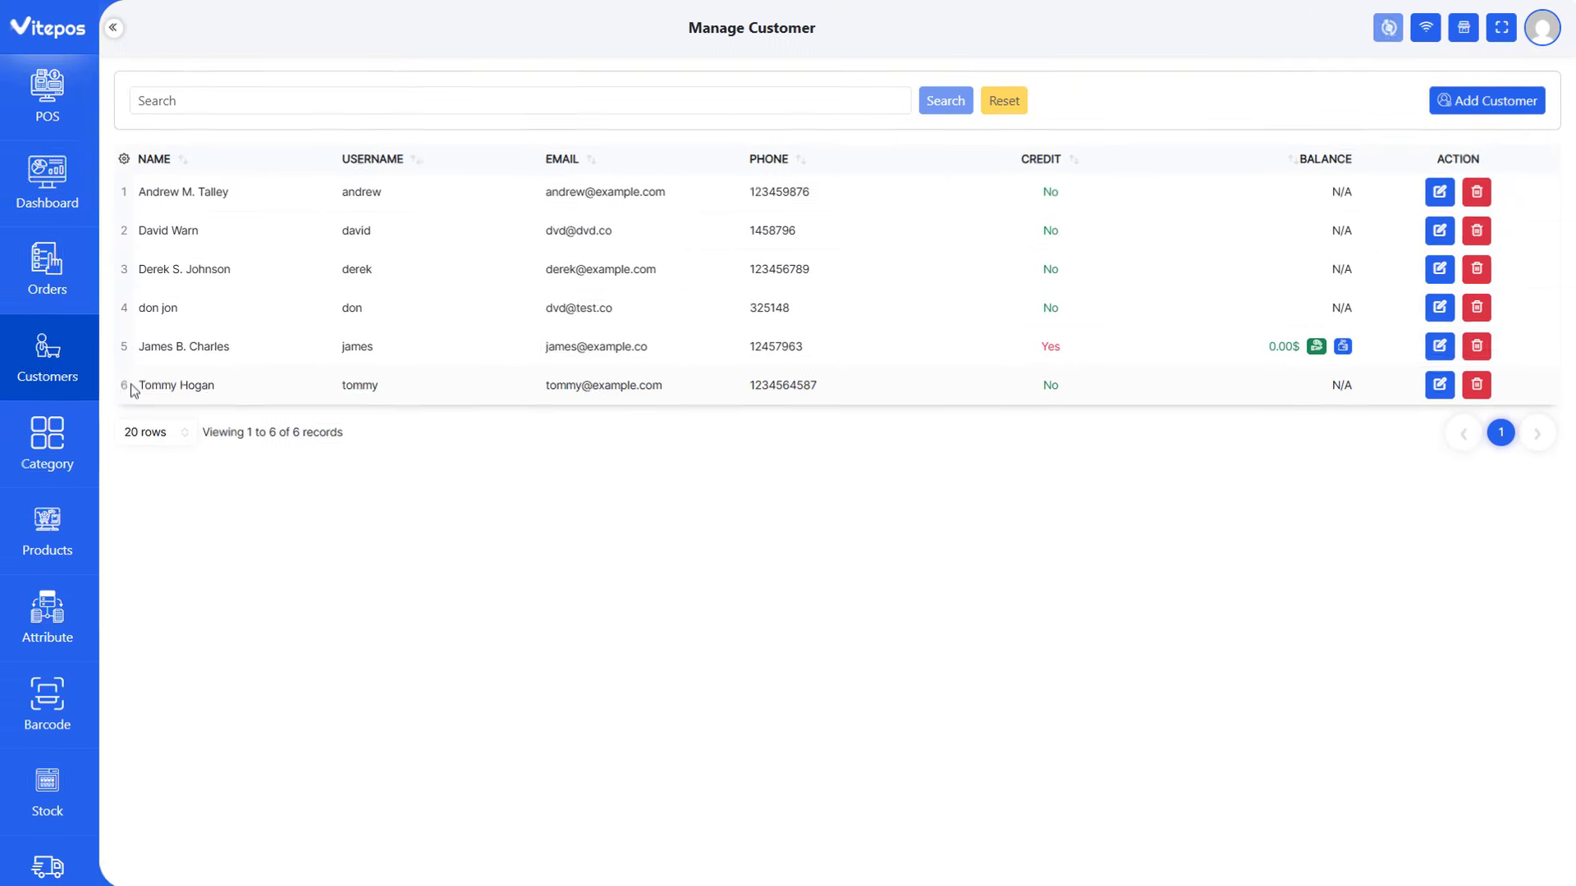
left_click_drag(131, 382, 234, 386)
left_click(480, 538)
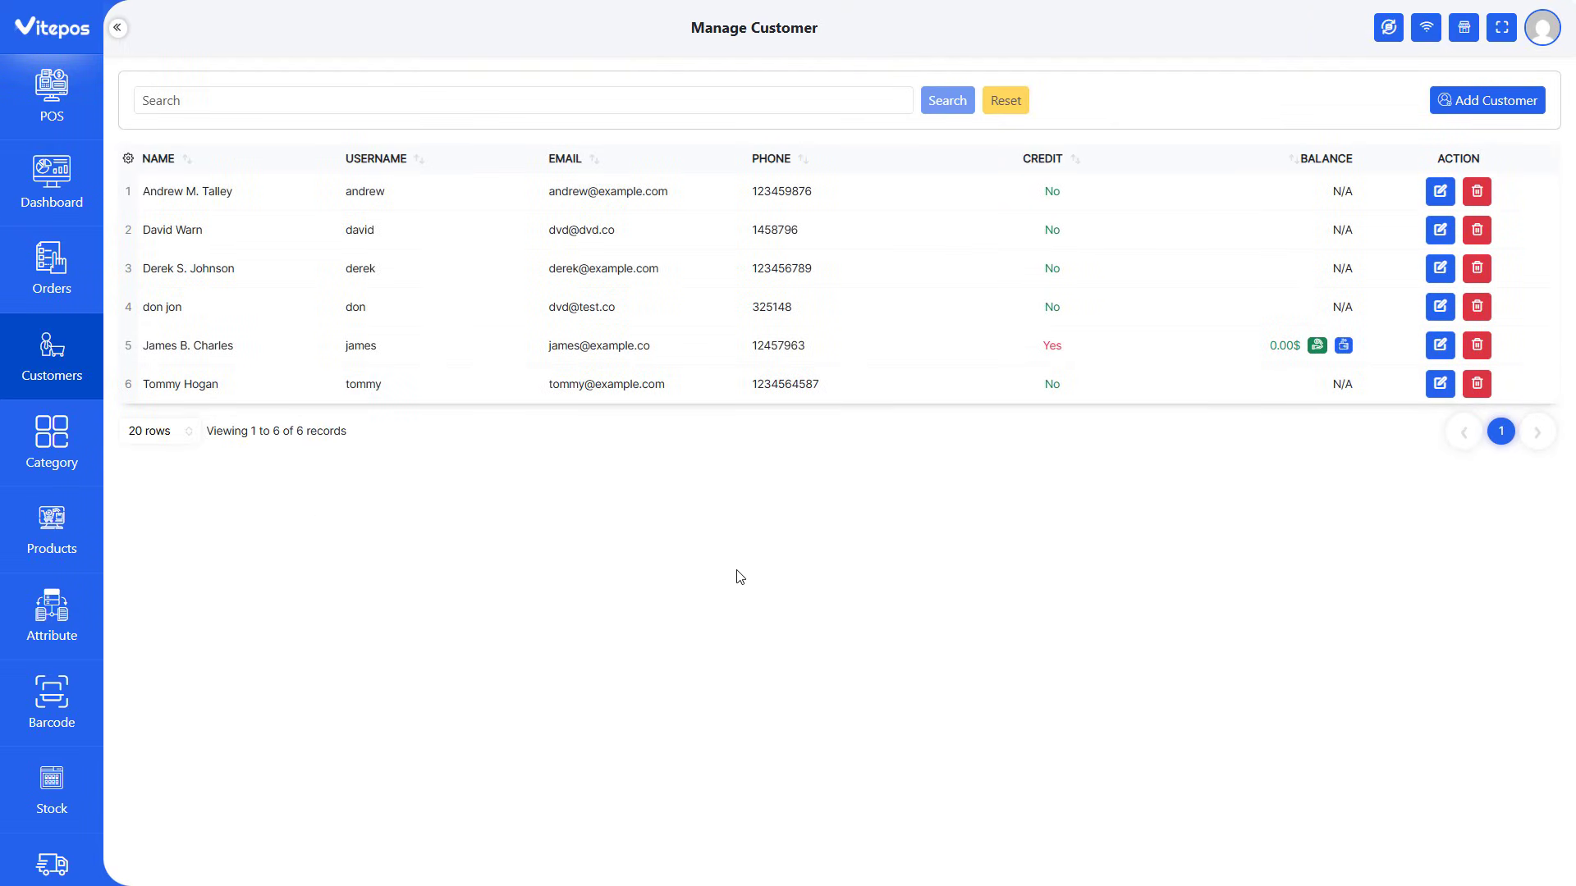
Enable credit for the sixth customer in the list, set the credit limit to 100, and update the customer record
left_click(1052, 384)
left_click(1439, 383)
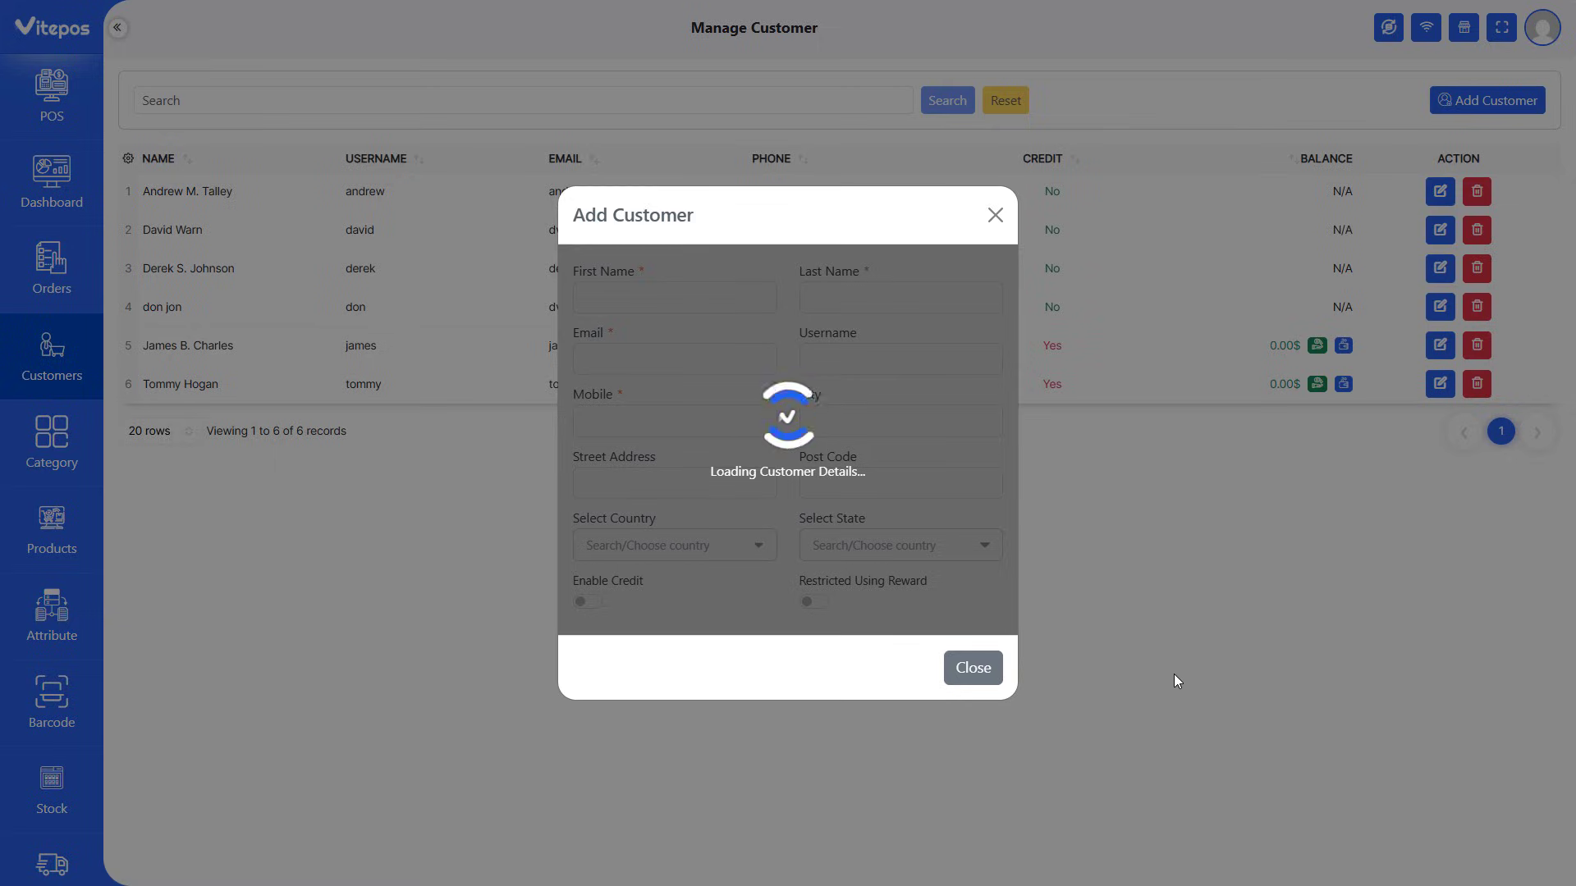
left_click_drag(786, 547, 731, 594)
double_click(797, 583)
type("200")
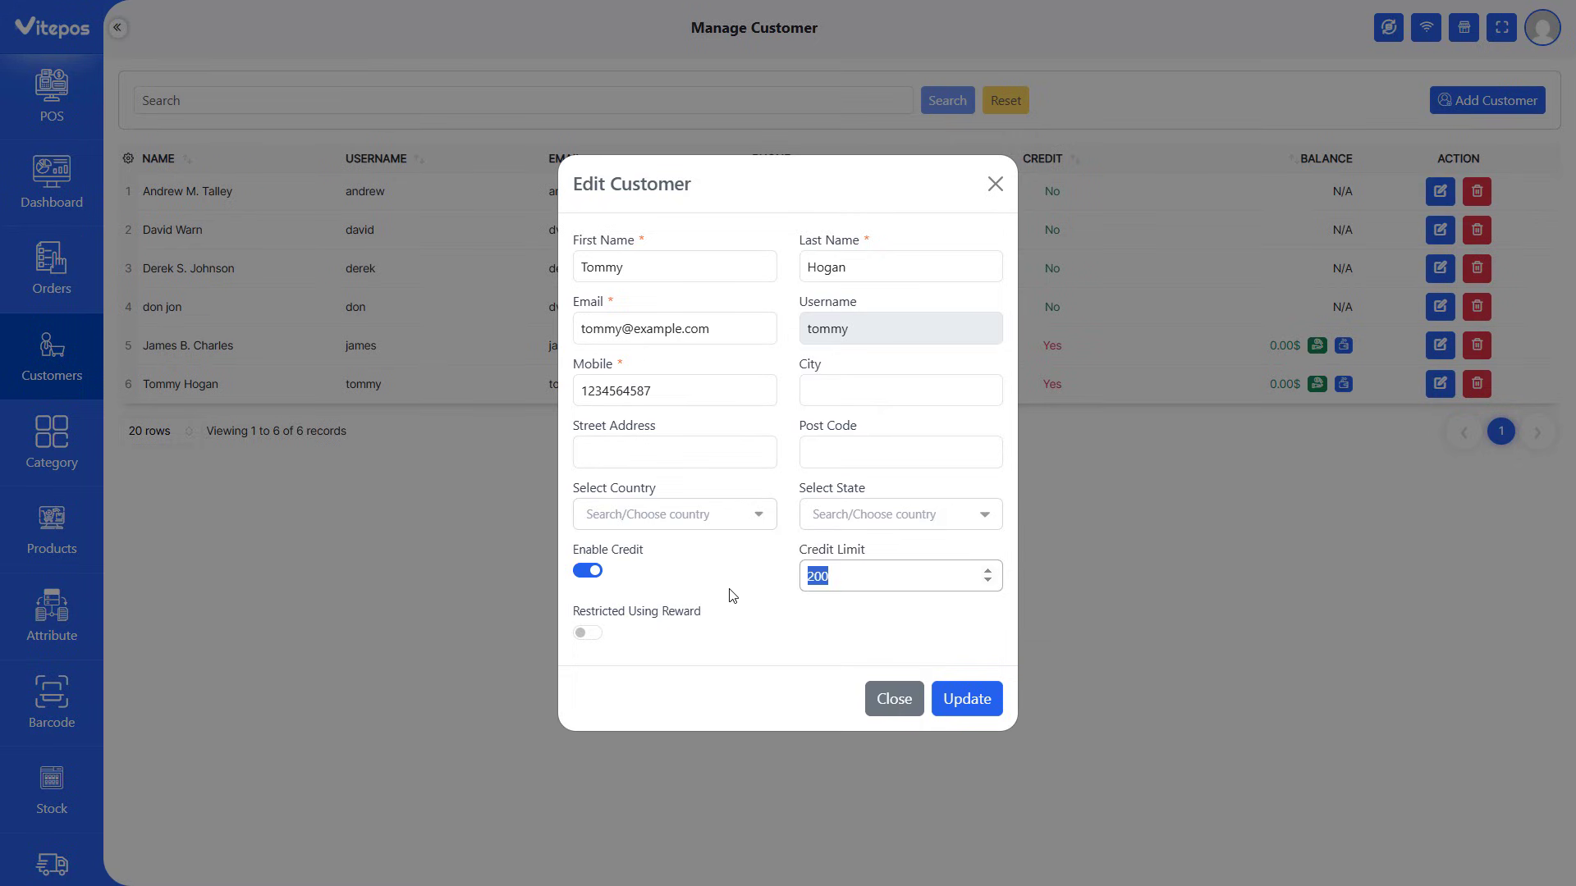
type("100")
left_click(987, 704)
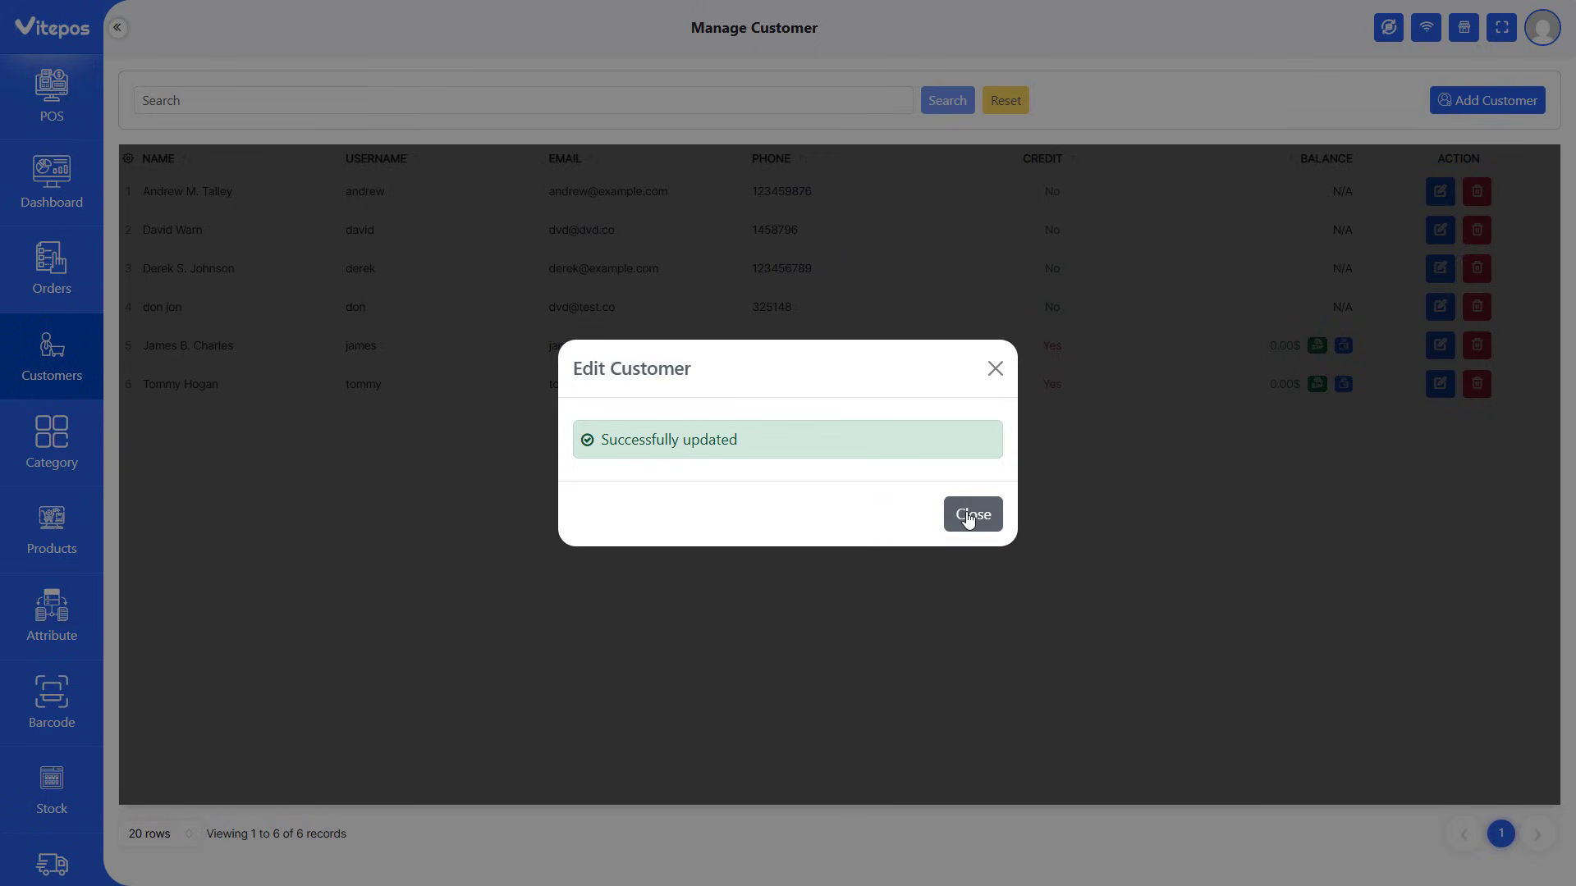
left_click(971, 517)
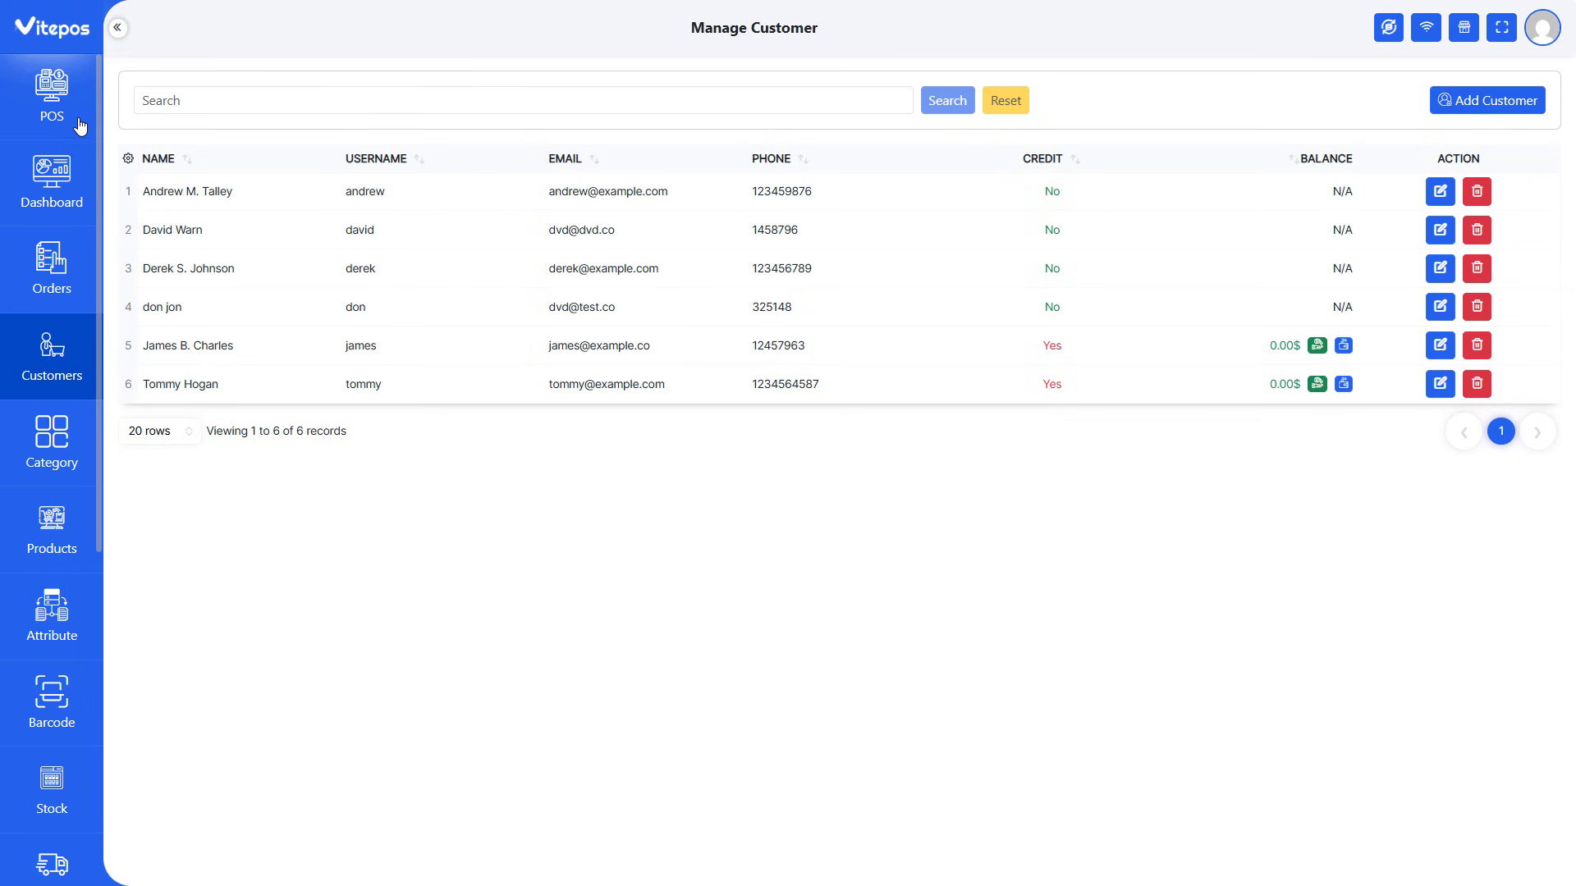
Add the Woo Logo, Pursuit Lumaflex Tone Band, Wayfarer Messenger Bag and Rival Field Messenger to a POS cart
left_click(52, 103)
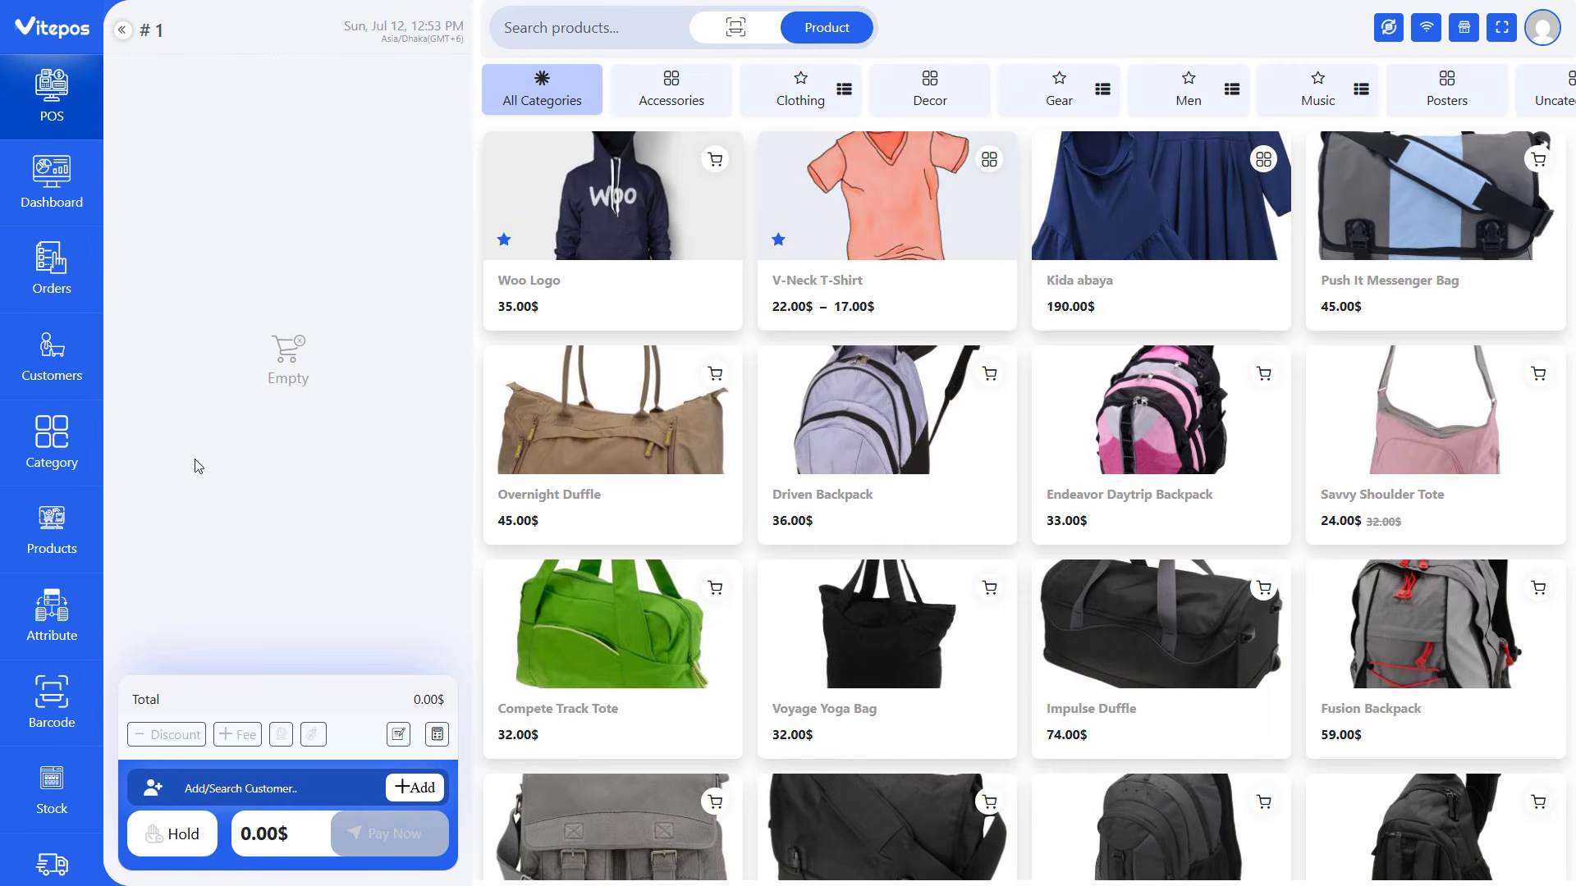
left_click(647, 205)
scroll(879, 369, "down", 5)
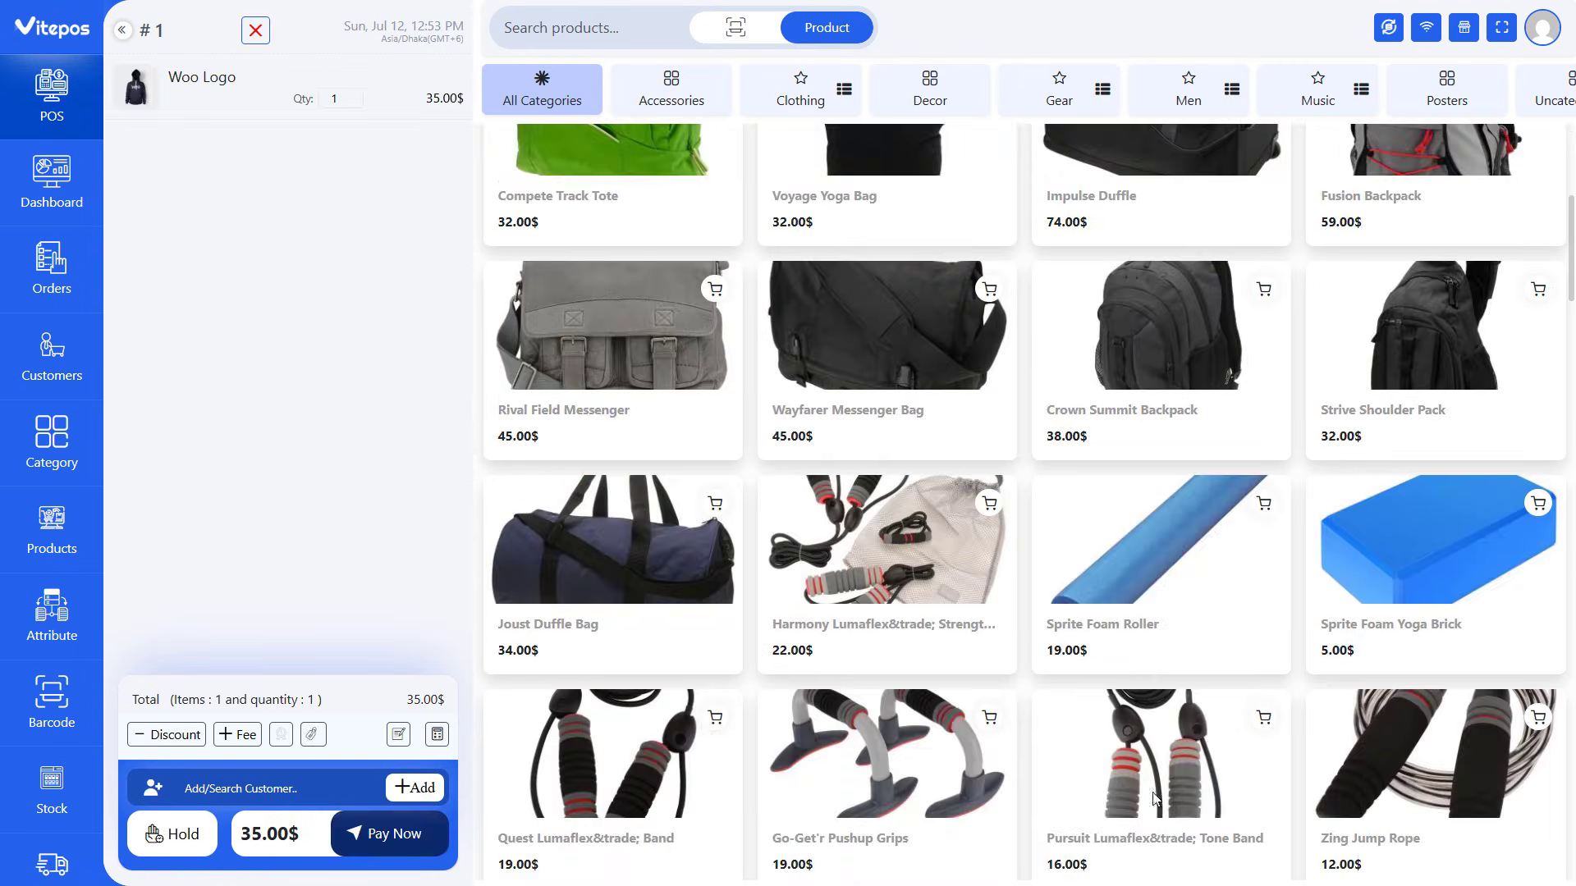
left_click(1143, 790)
left_click(882, 321)
left_click(611, 328)
scroll(611, 345, "up", 2)
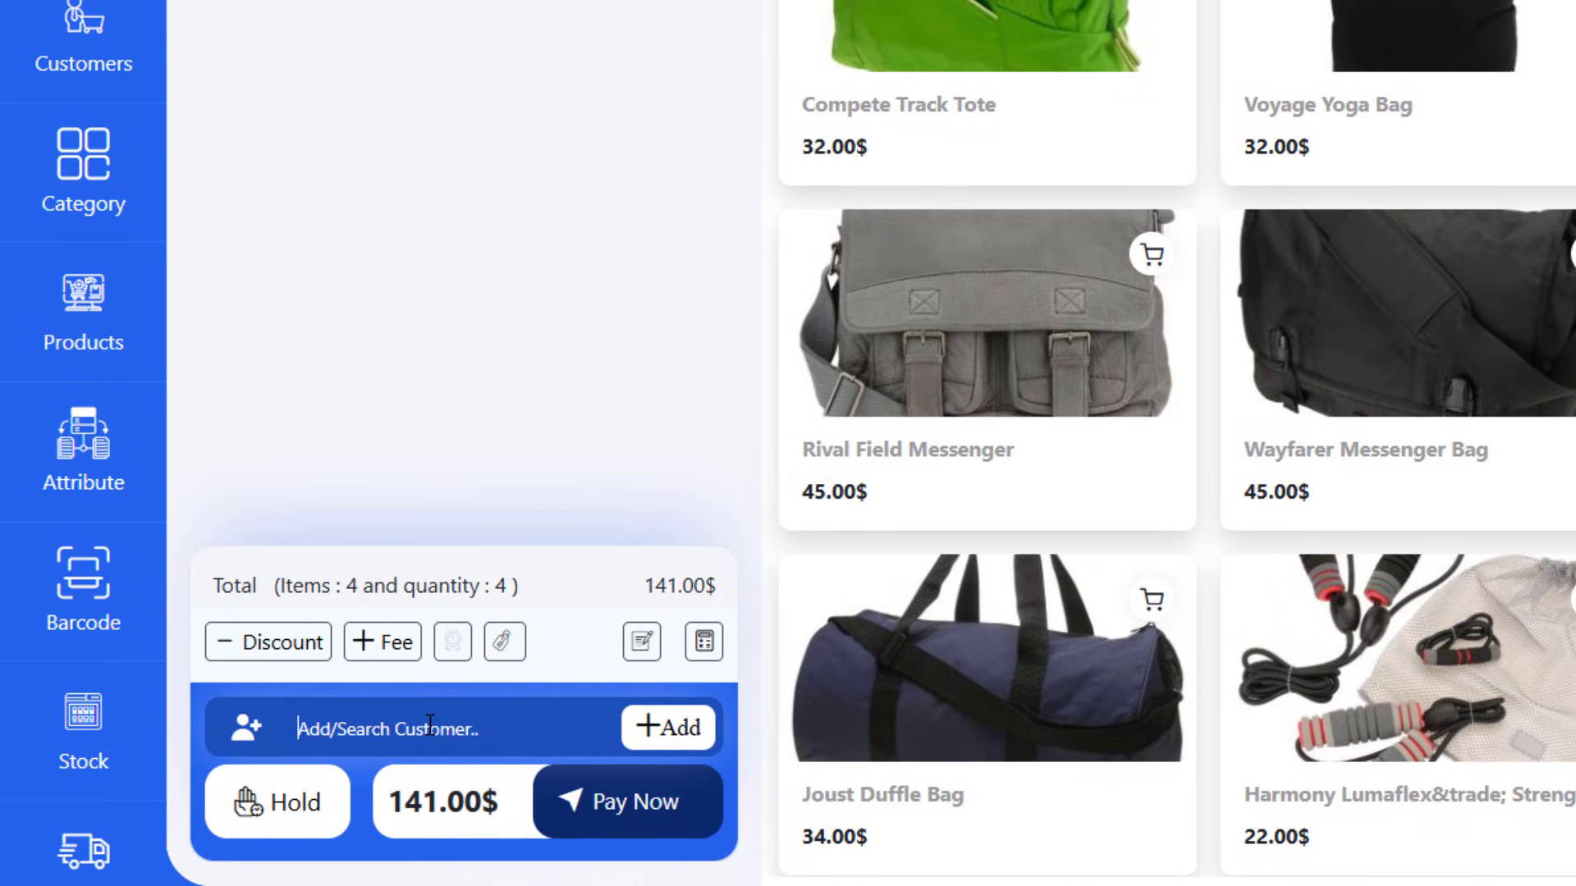
Assign the newly credit-enabled customer to the sale and check the current balance and credit limit
type("tommy")
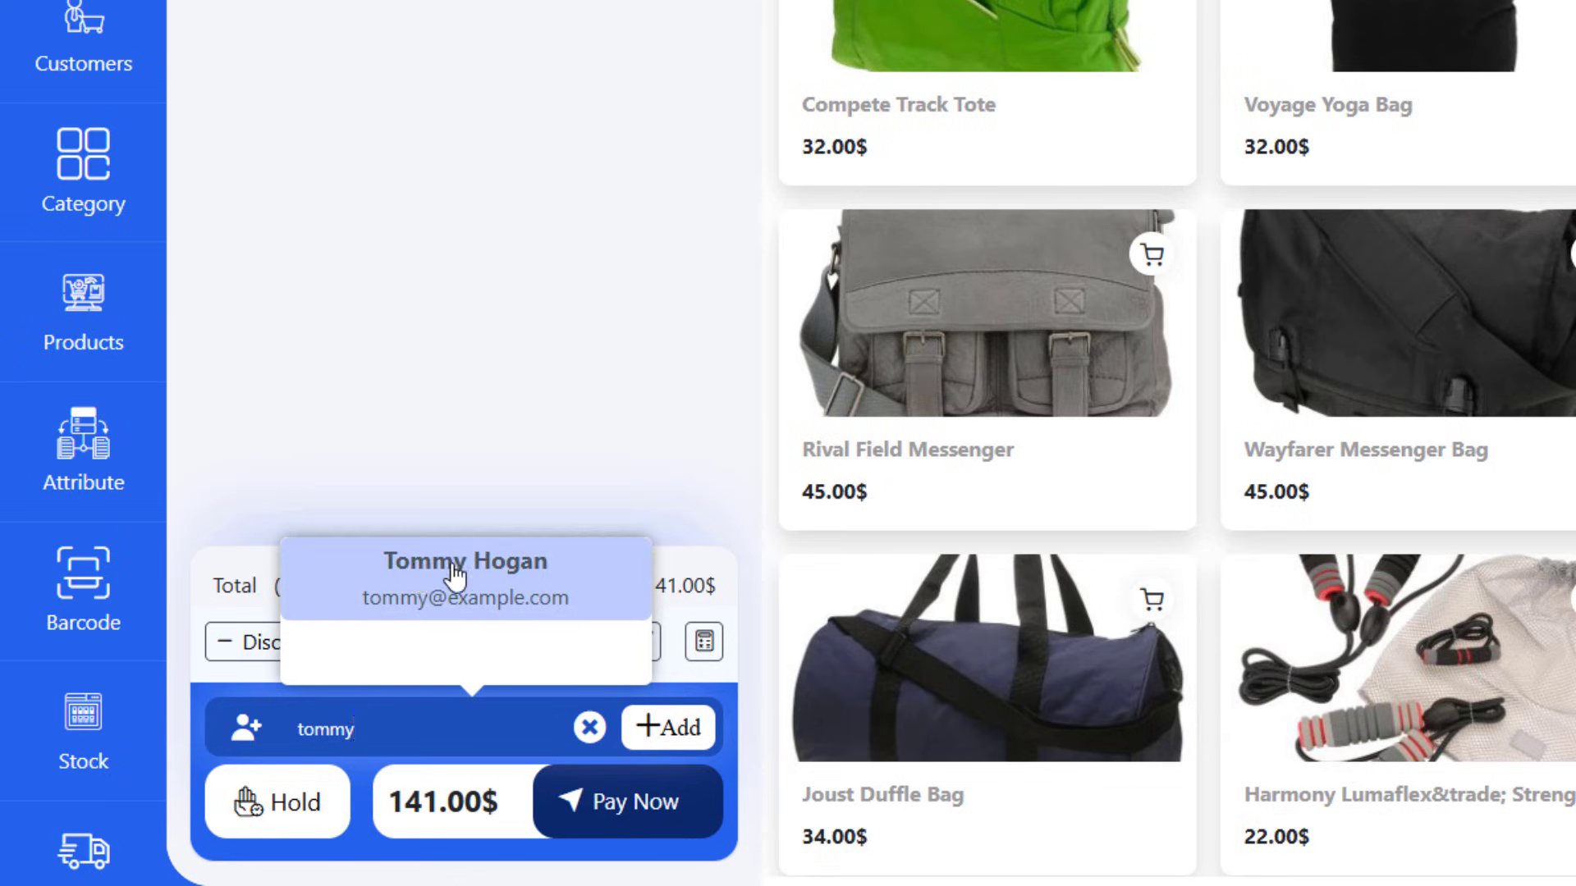
left_click(497, 568)
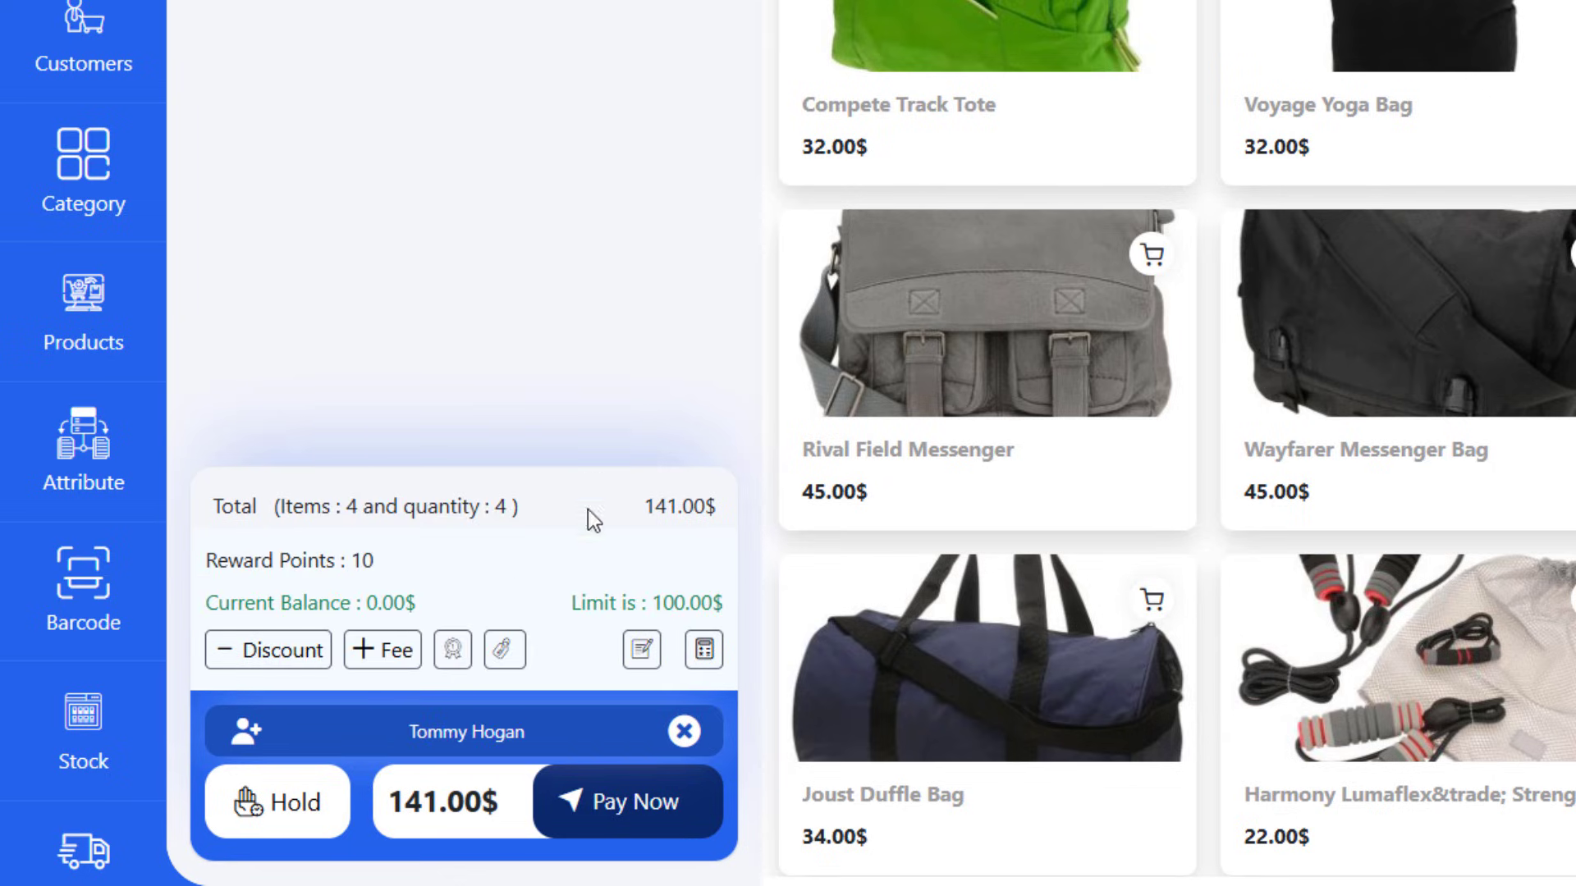
left_click_drag(215, 596, 415, 598)
left_click(480, 581)
left_click_drag(568, 603, 726, 603)
left_click(726, 603)
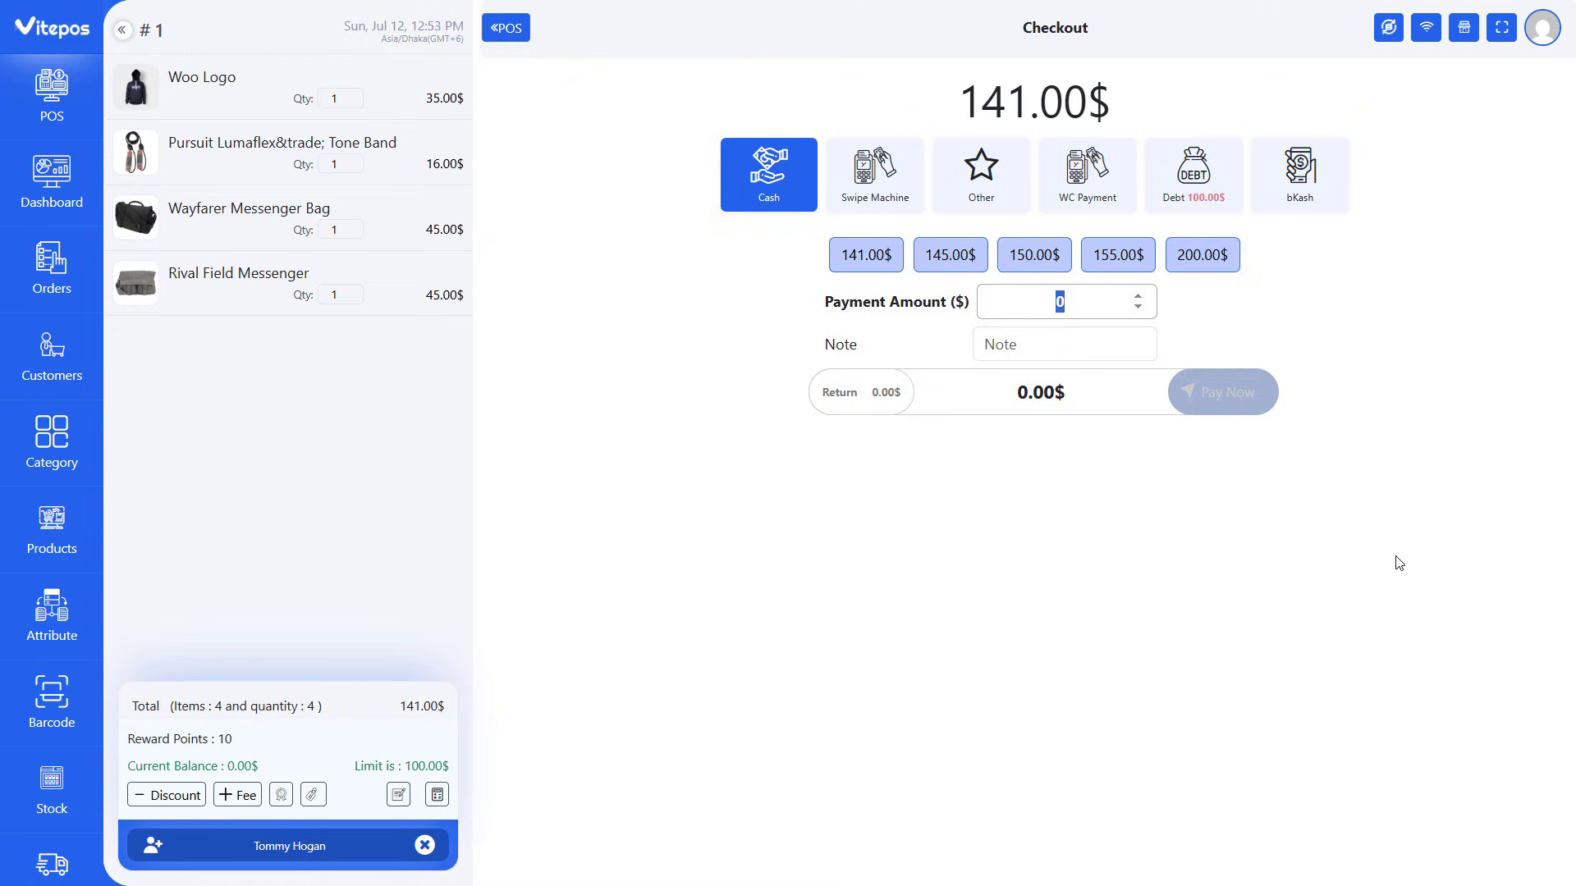
Choose Debt as the checkout payment method and try to charge the full 141.00$ to it
left_click(1194, 174)
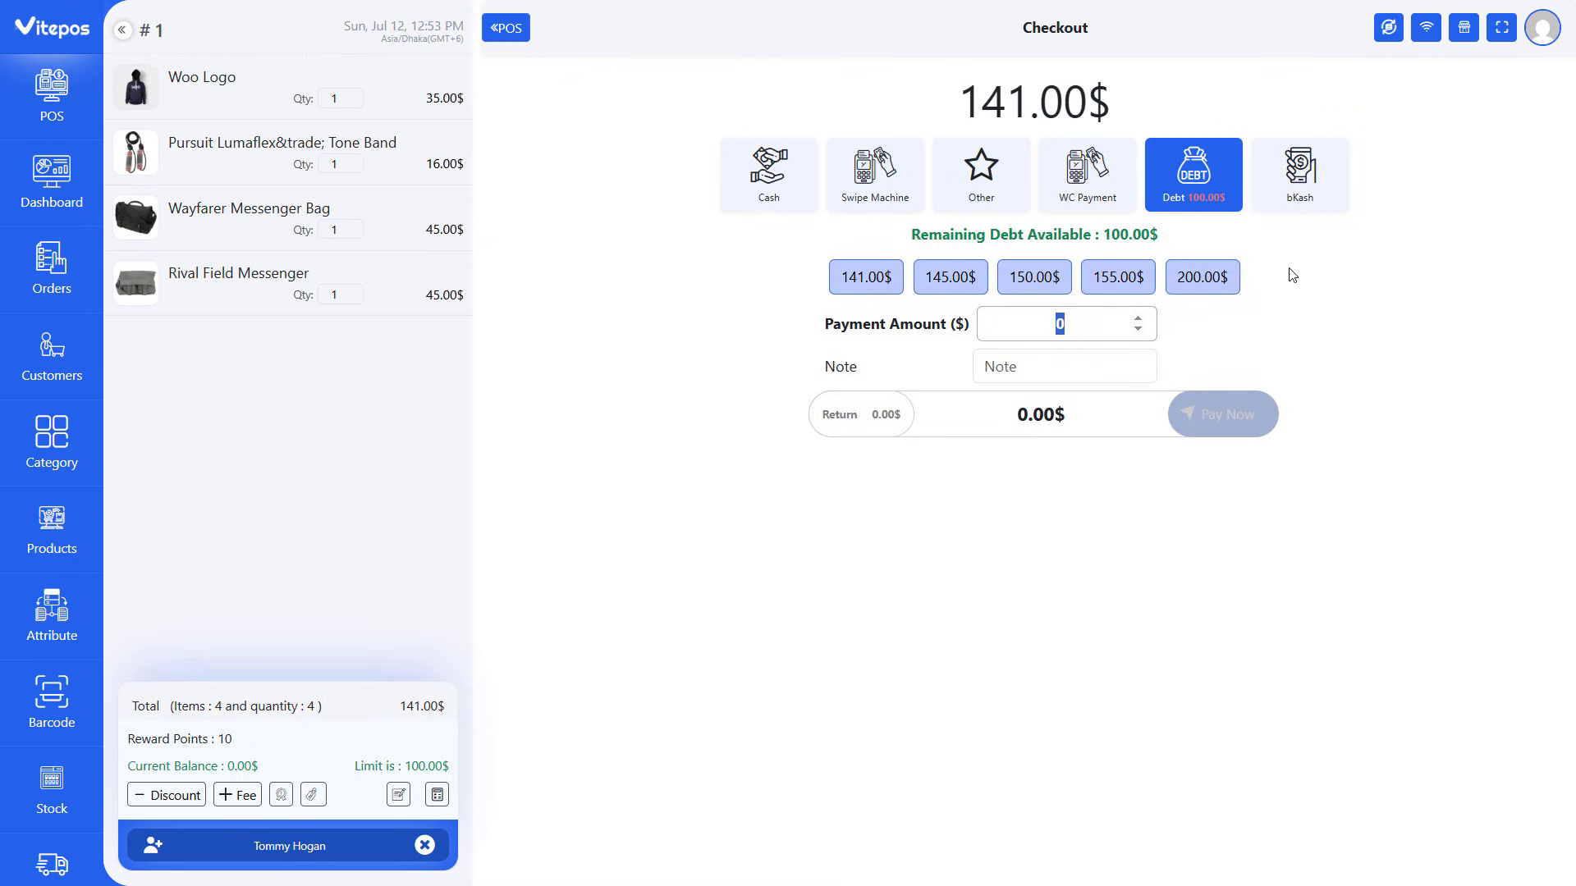
left_click(862, 280)
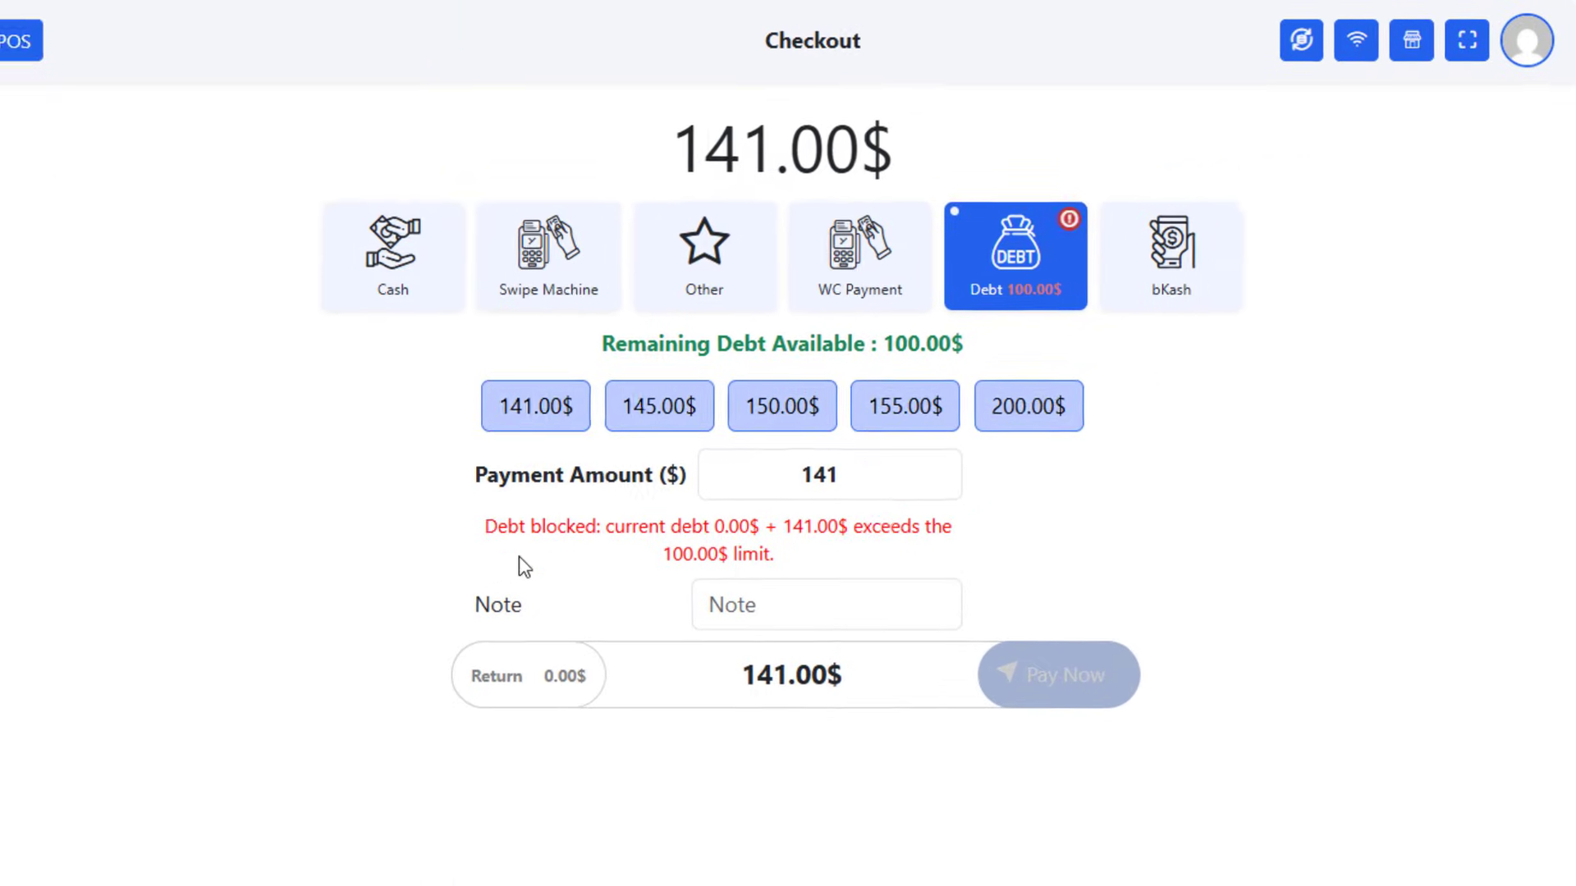
left_click_drag(739, 400, 835, 398)
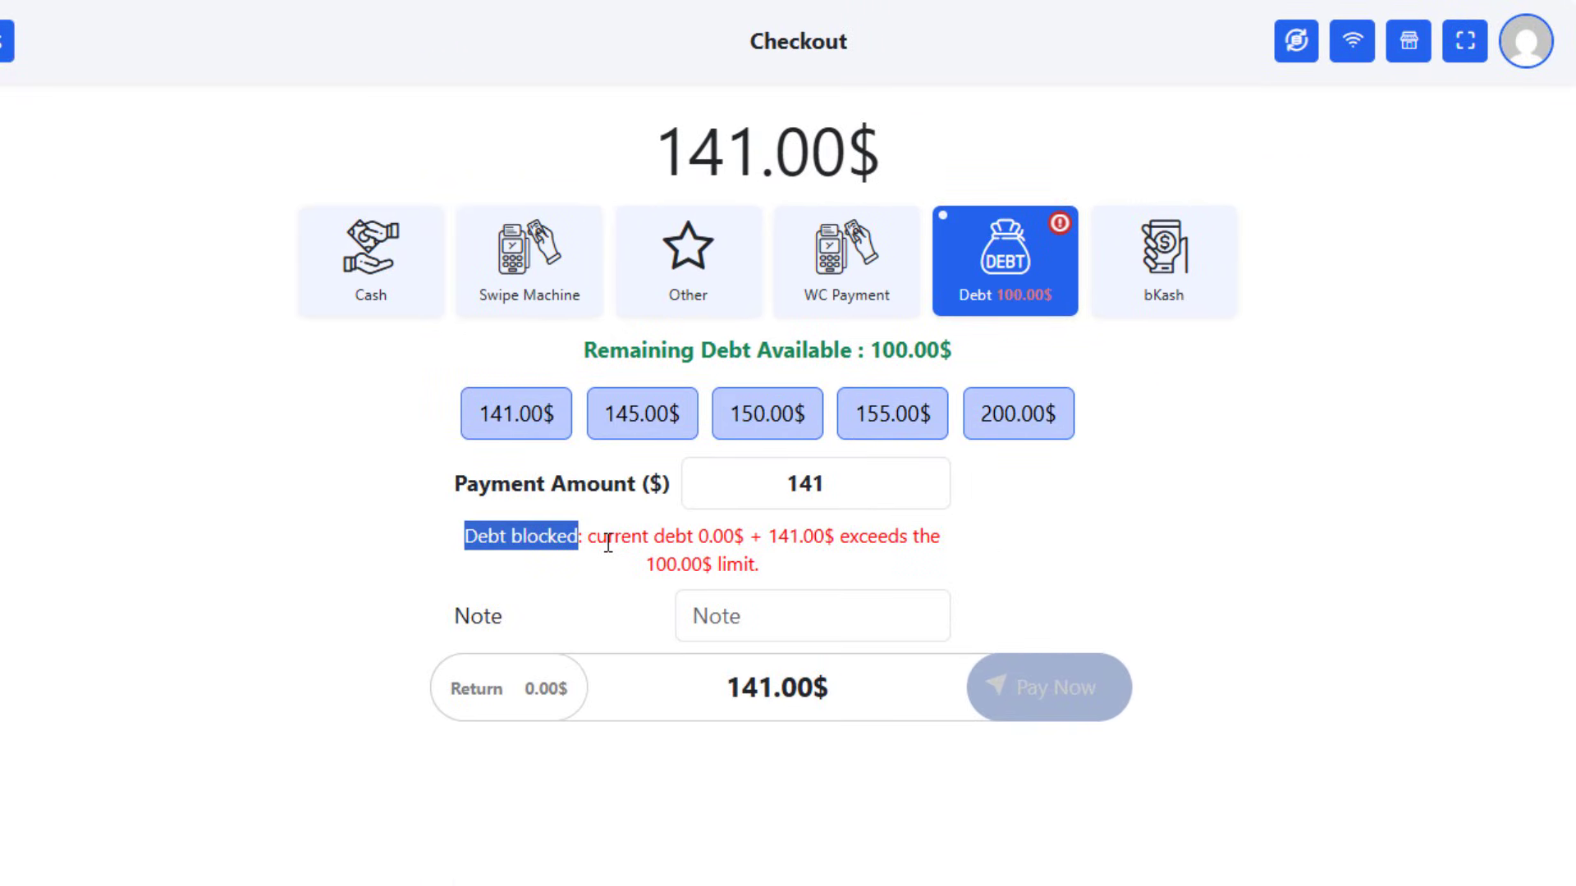
left_click_drag(609, 538, 615, 570)
left_click(777, 567)
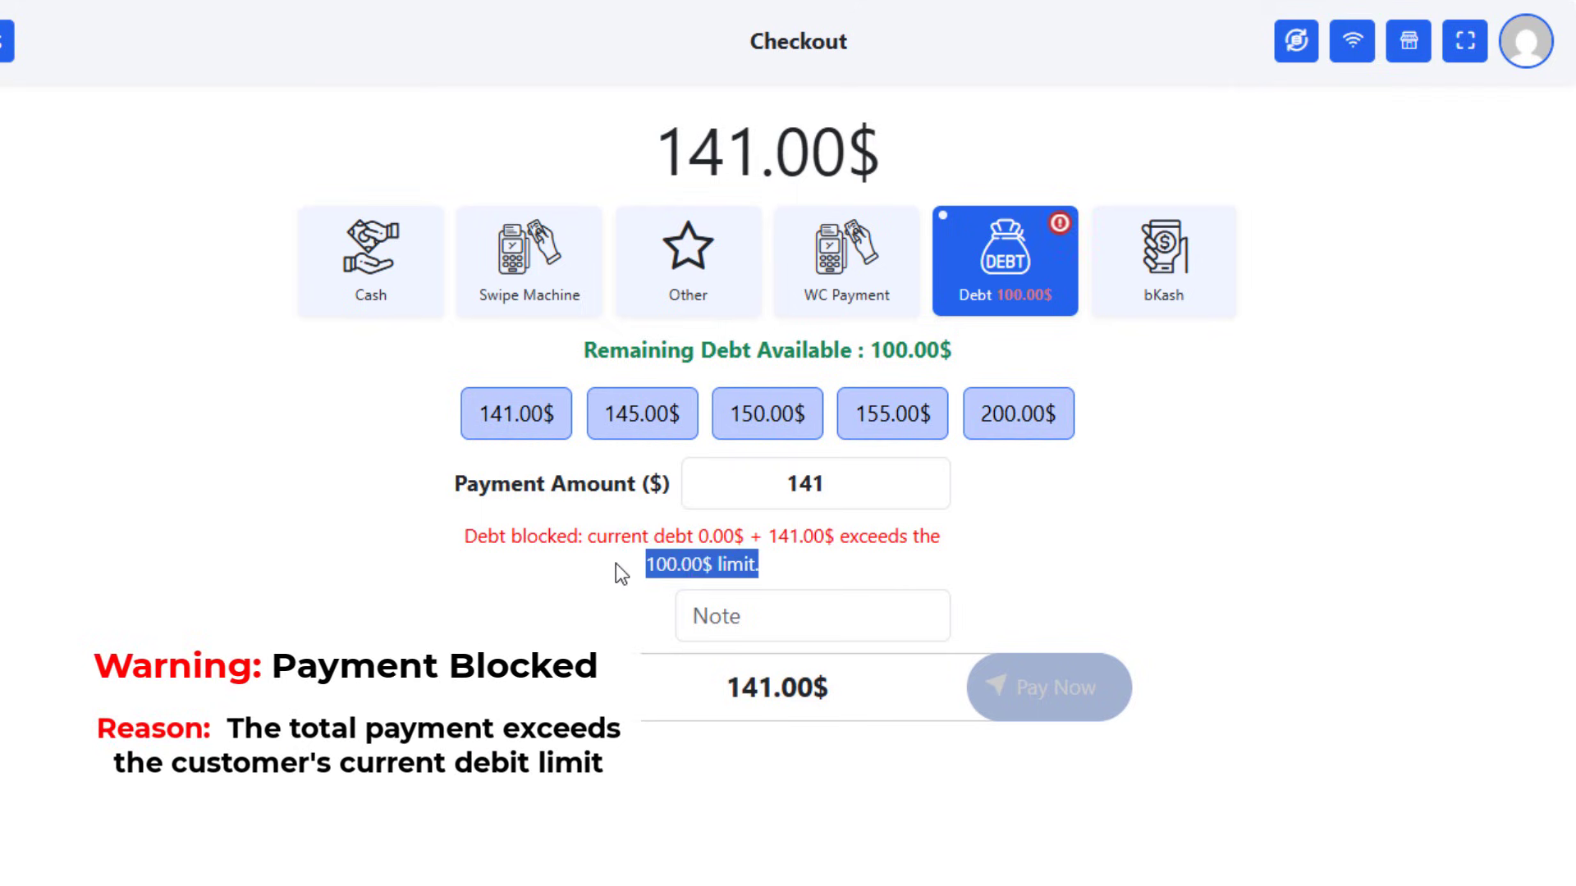
left_click(598, 555)
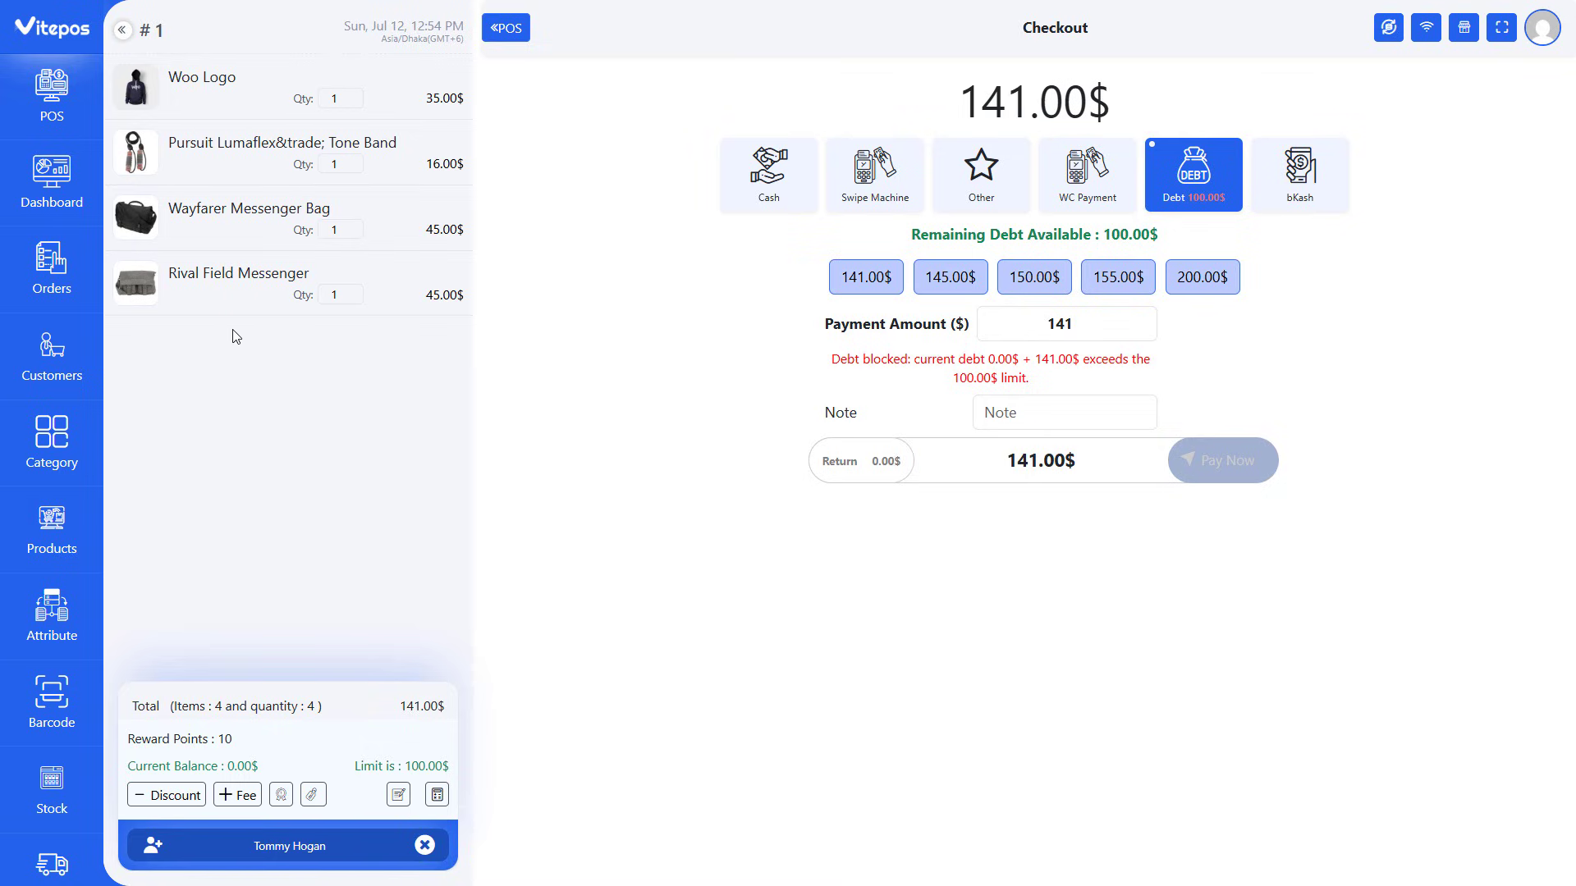
Remove the Rival Field Messenger, Wayfarer Messenger Bag and Woo Logo from the cart
left_click(136, 282)
left_click(753, 528)
left_click(140, 219)
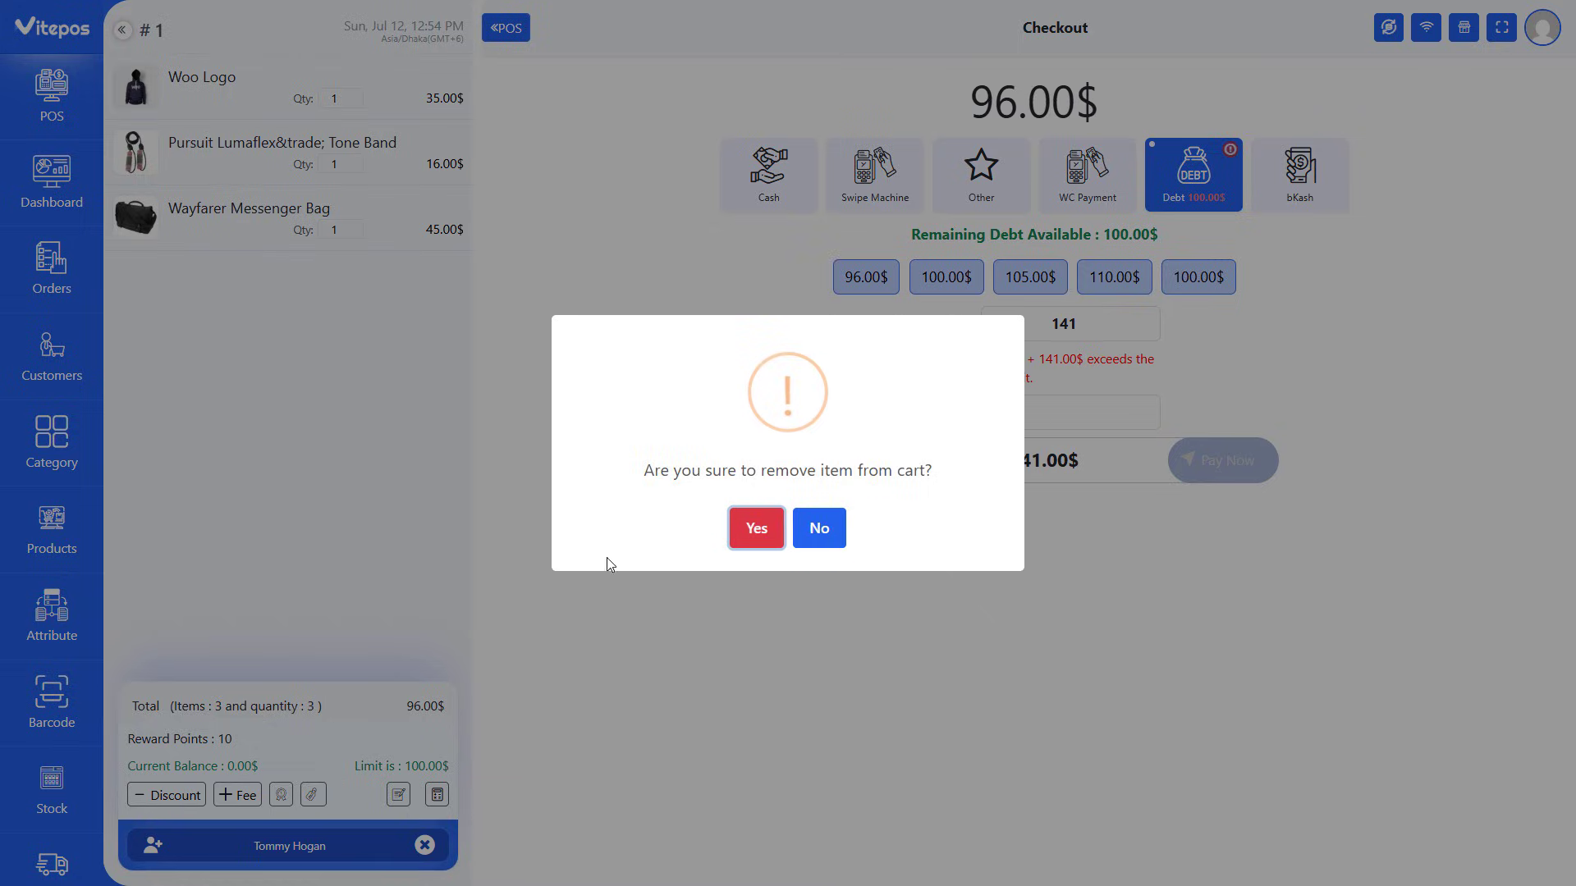
left_click(767, 543)
left_click(137, 88)
left_click(732, 525)
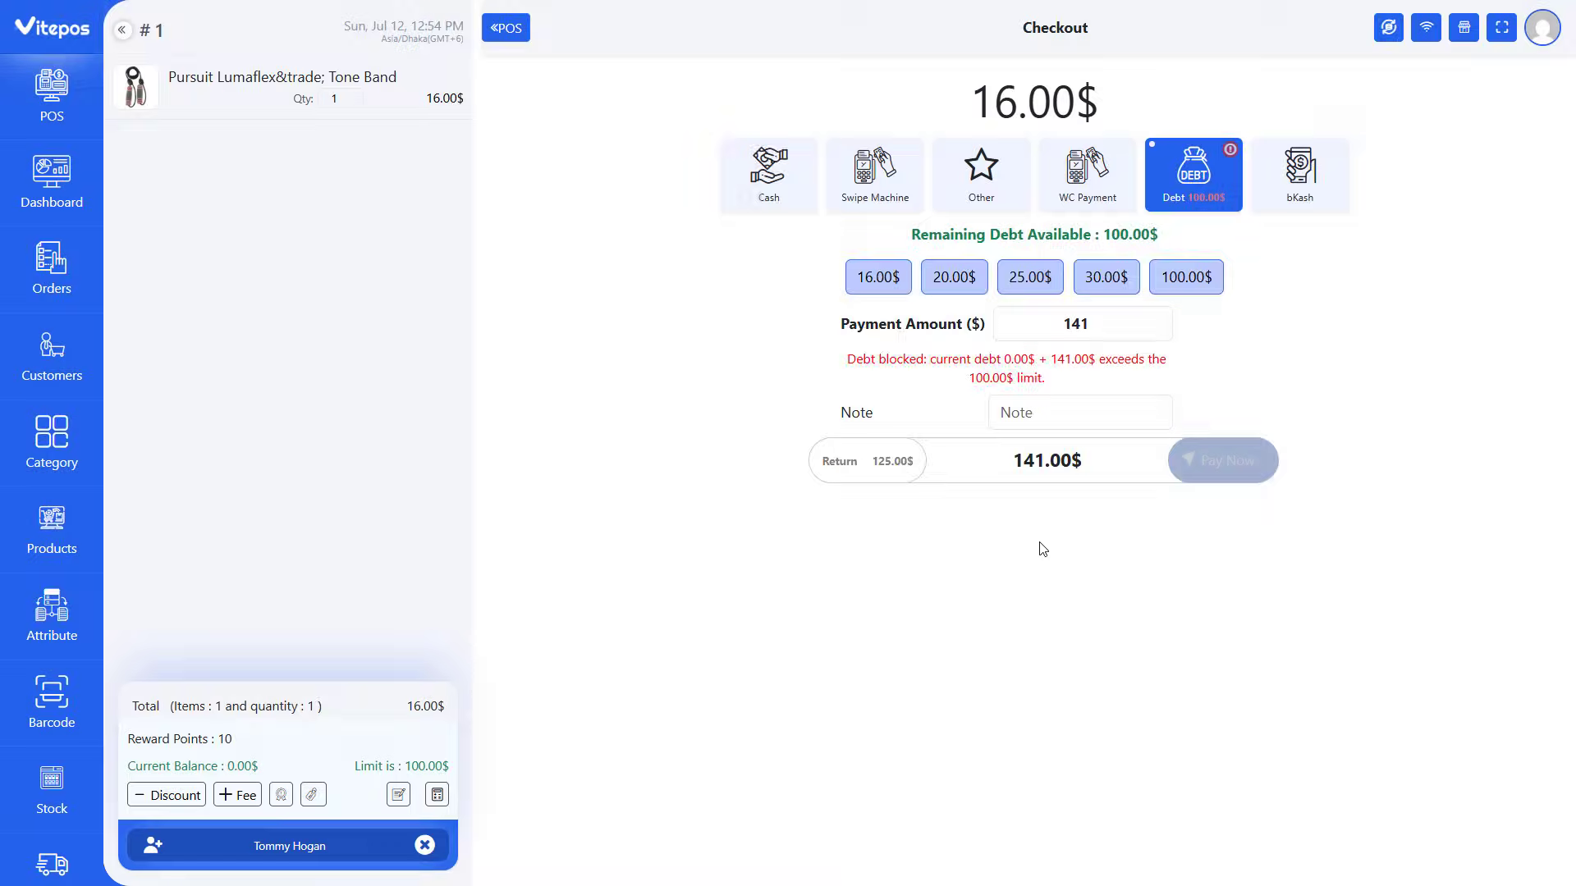
Pay the 16.00$ order with Debt and check the on-account debt and customer balance on the receipt
left_click(891, 283)
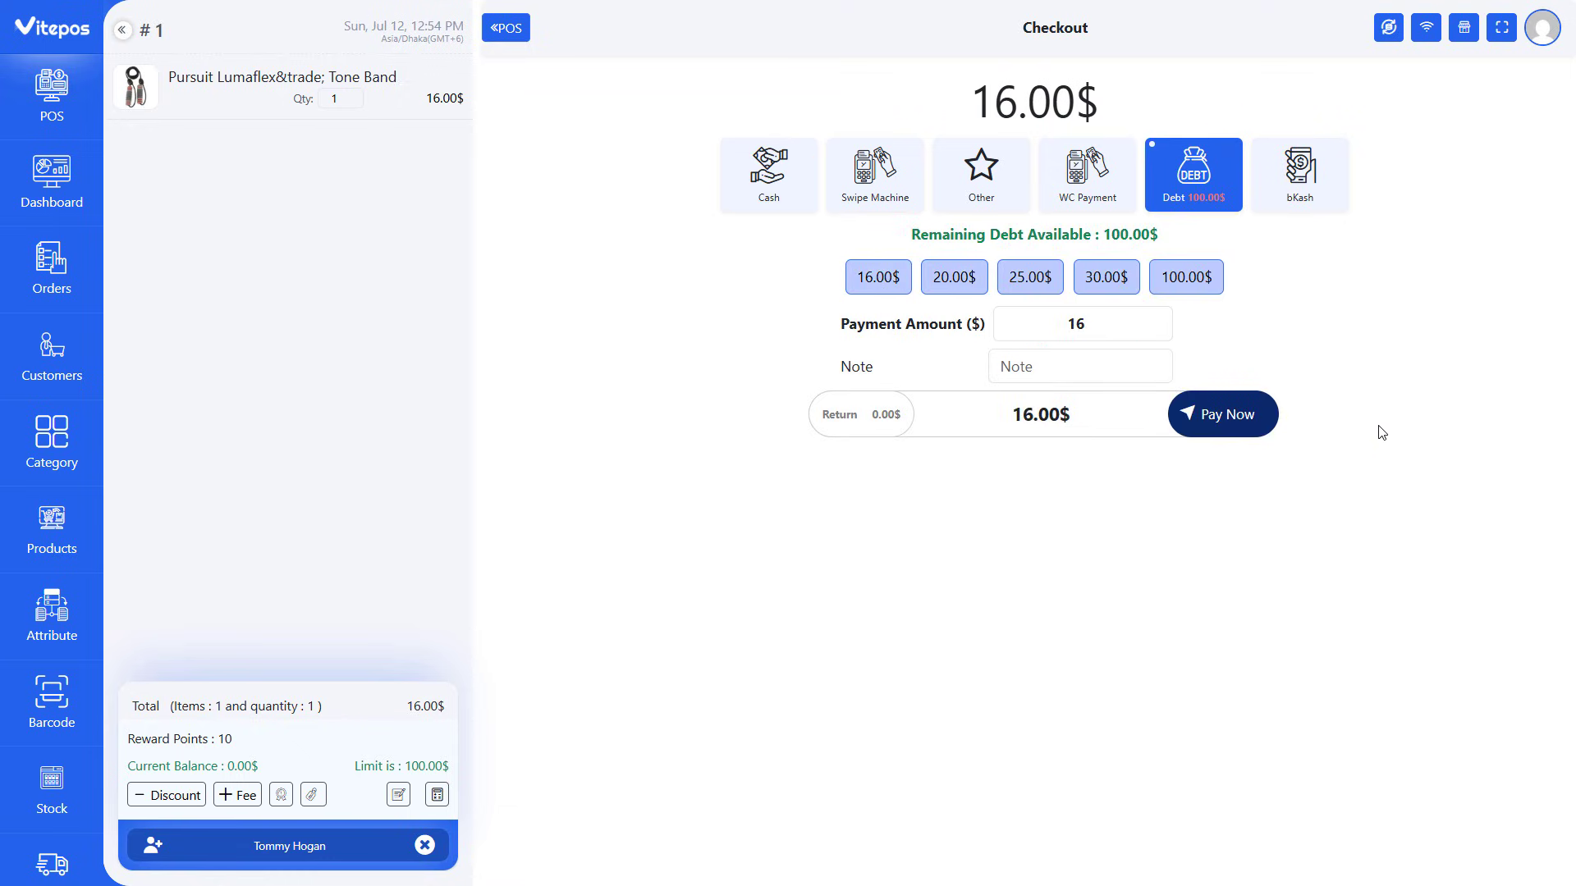
left_click(1234, 424)
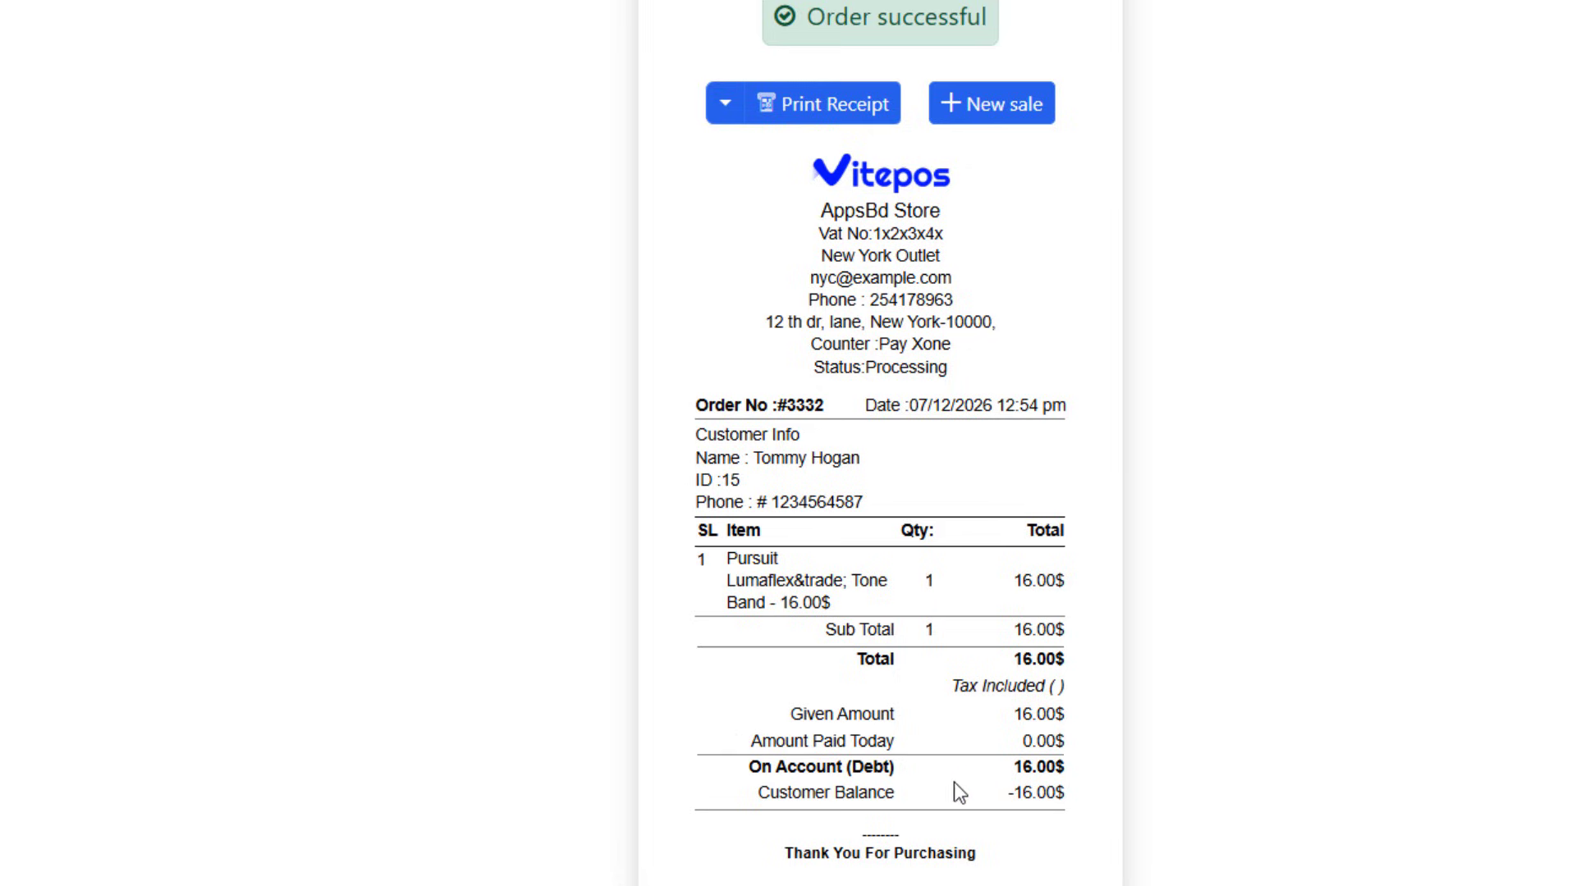
left_click_drag(749, 769, 826, 769)
mouse_move(1023, 766)
left_mouse_down()
mouse_move(1043, 767)
mouse_move(1022, 767)
left_mouse_up()
left_click_drag(757, 794, 897, 793)
left_click_drag(1022, 787, 1065, 802)
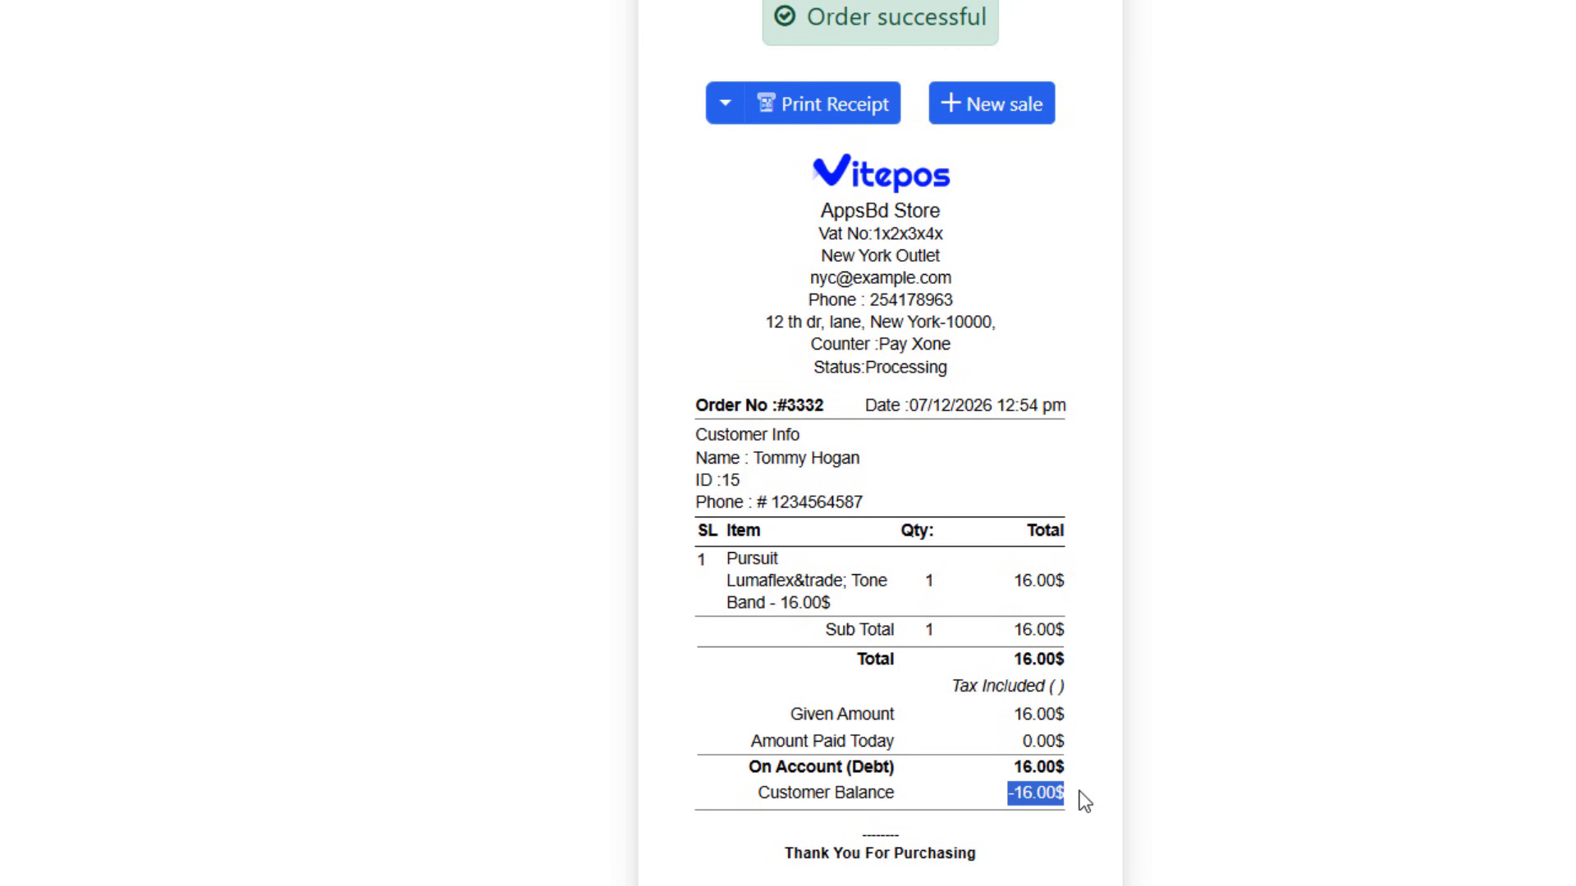
Start a new sale with the Savvy Shoulder Tote and assign the credit-enabled customer to it
left_click(1008, 119)
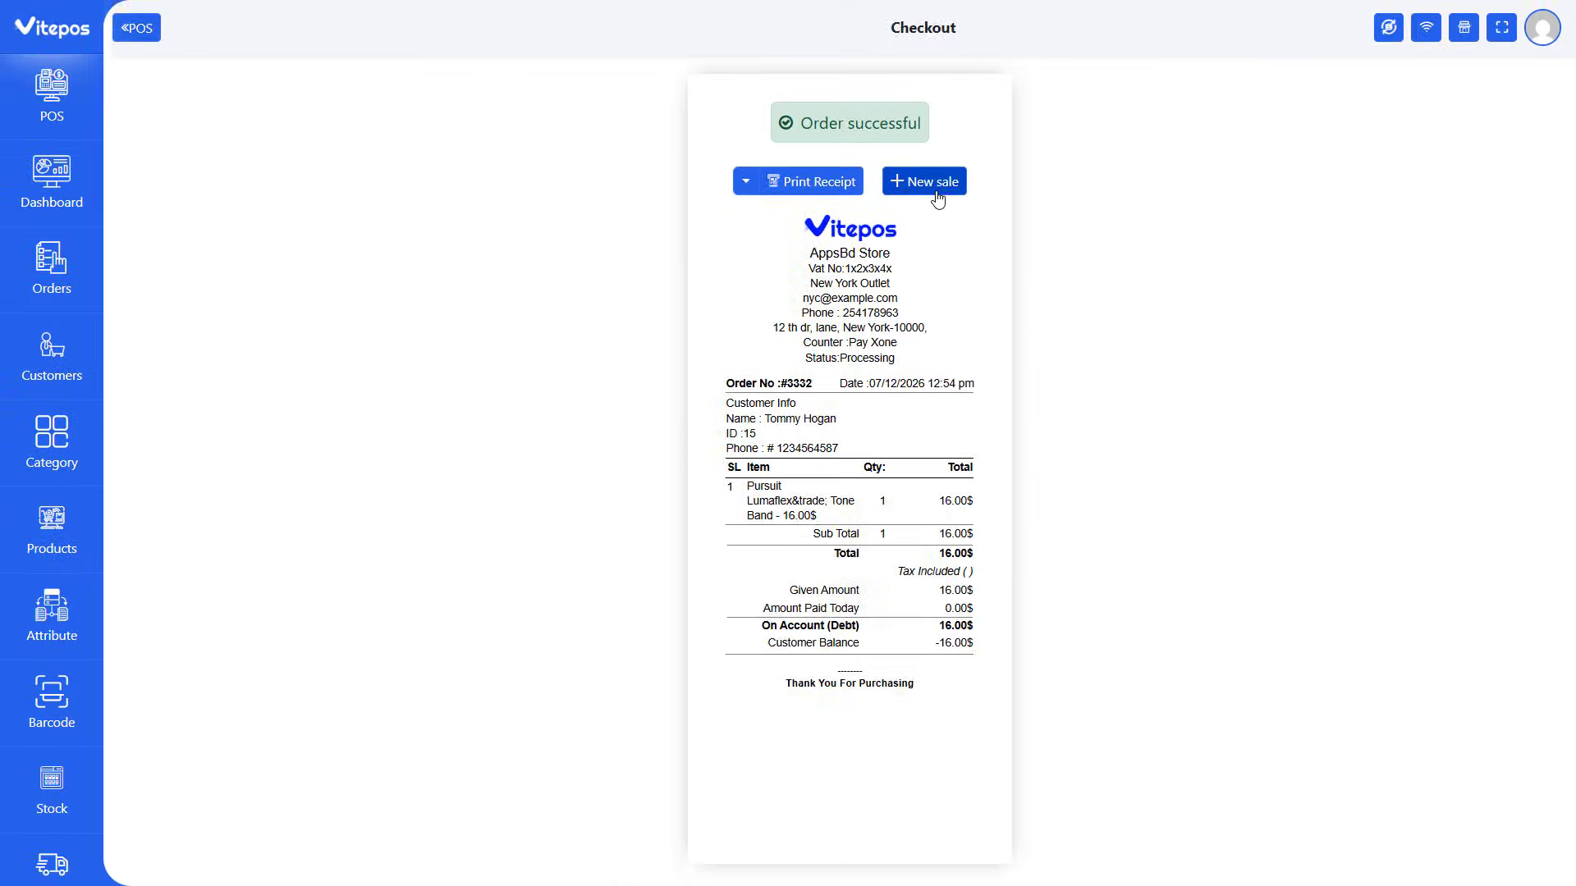
left_click(936, 192)
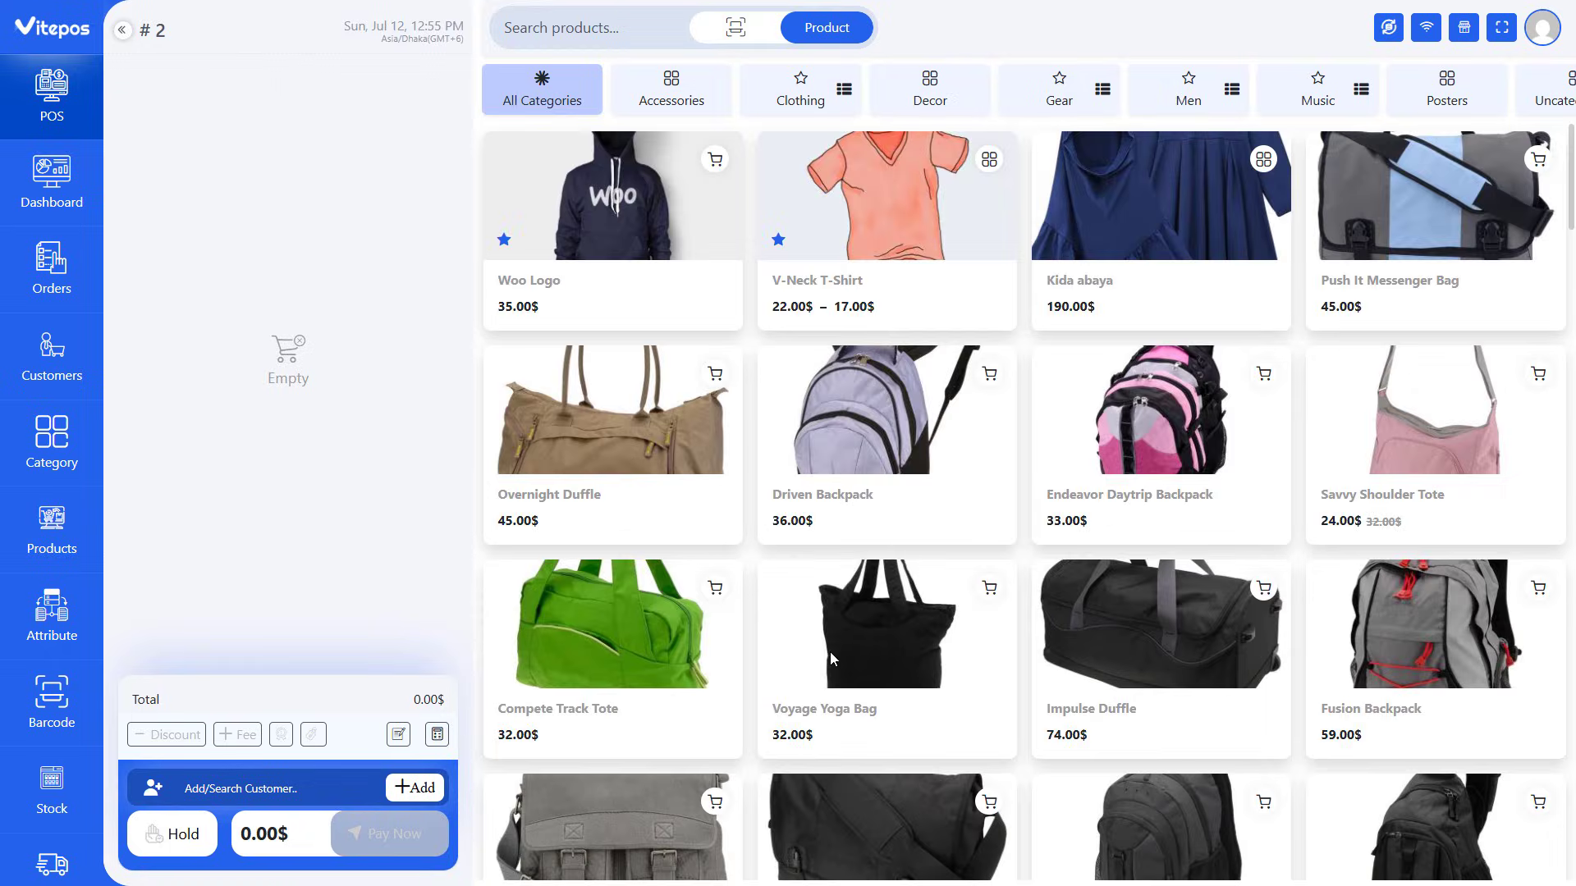
left_click(1436, 435)
left_click(255, 787)
type("tommy")
left_click(279, 743)
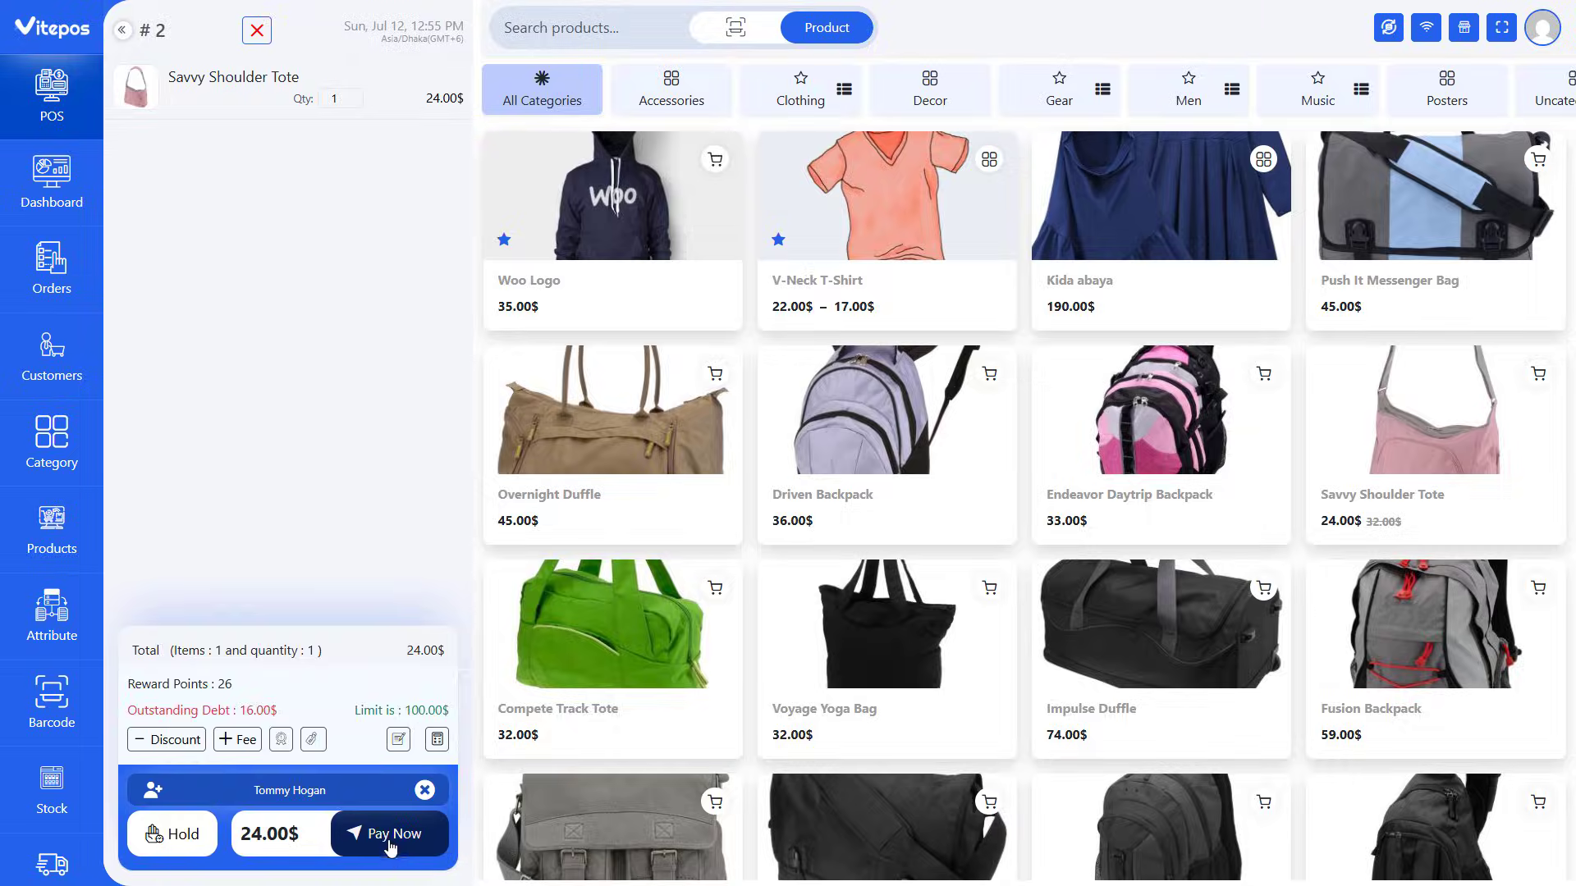
Pay the 24.00$ order with Debt and check the customer balance on the receipt
left_click(390, 844)
left_click(1210, 197)
left_click(877, 275)
left_click(1236, 416)
left_click_drag(766, 628, 982, 640)
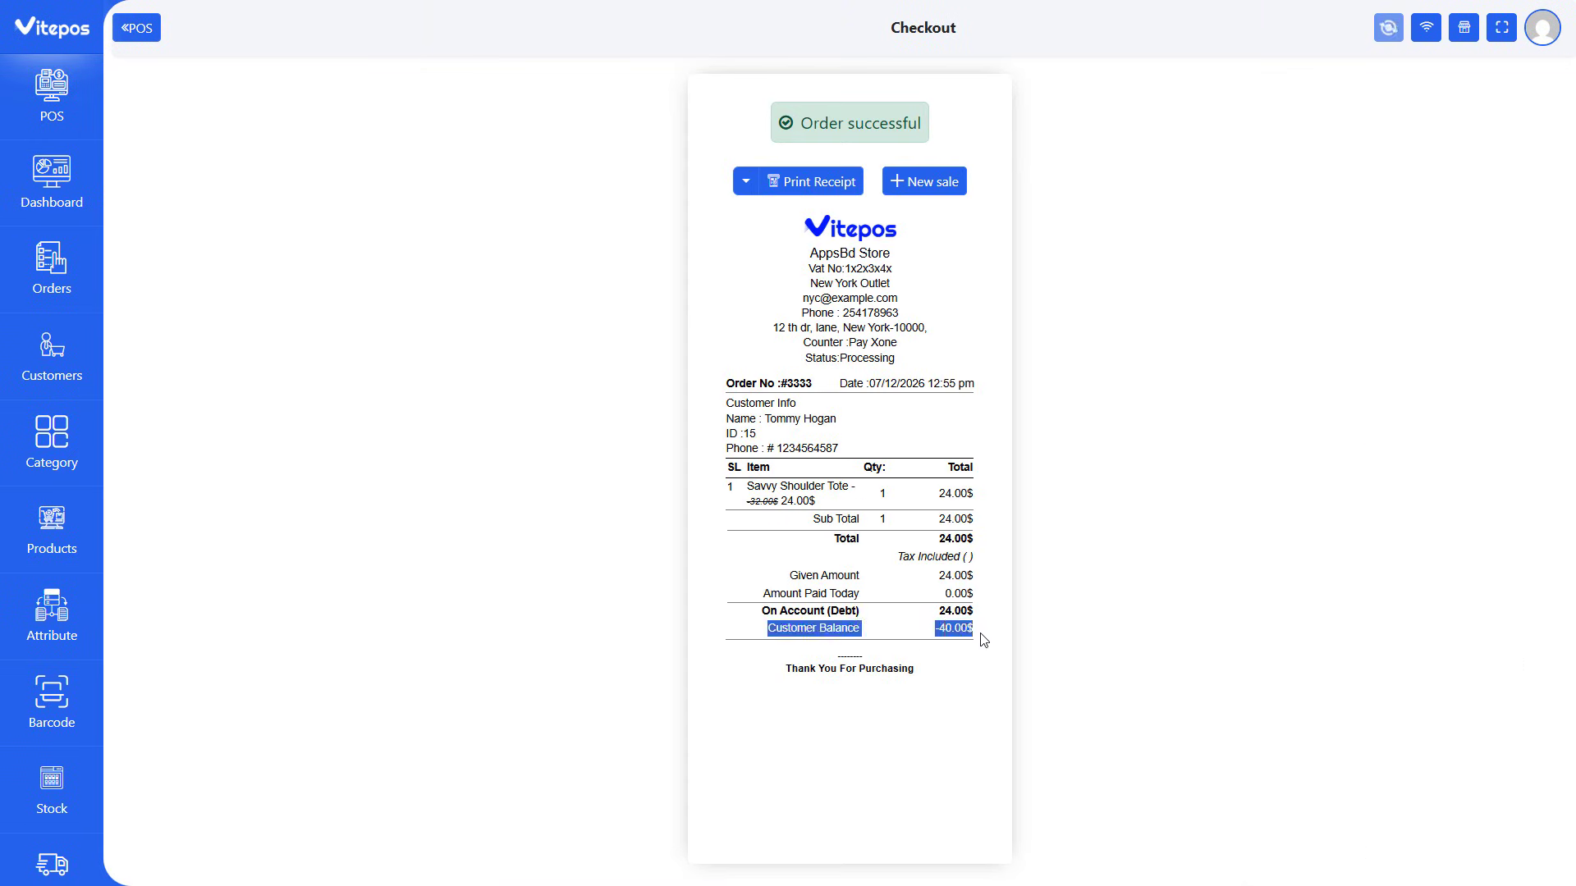
left_click(982, 640)
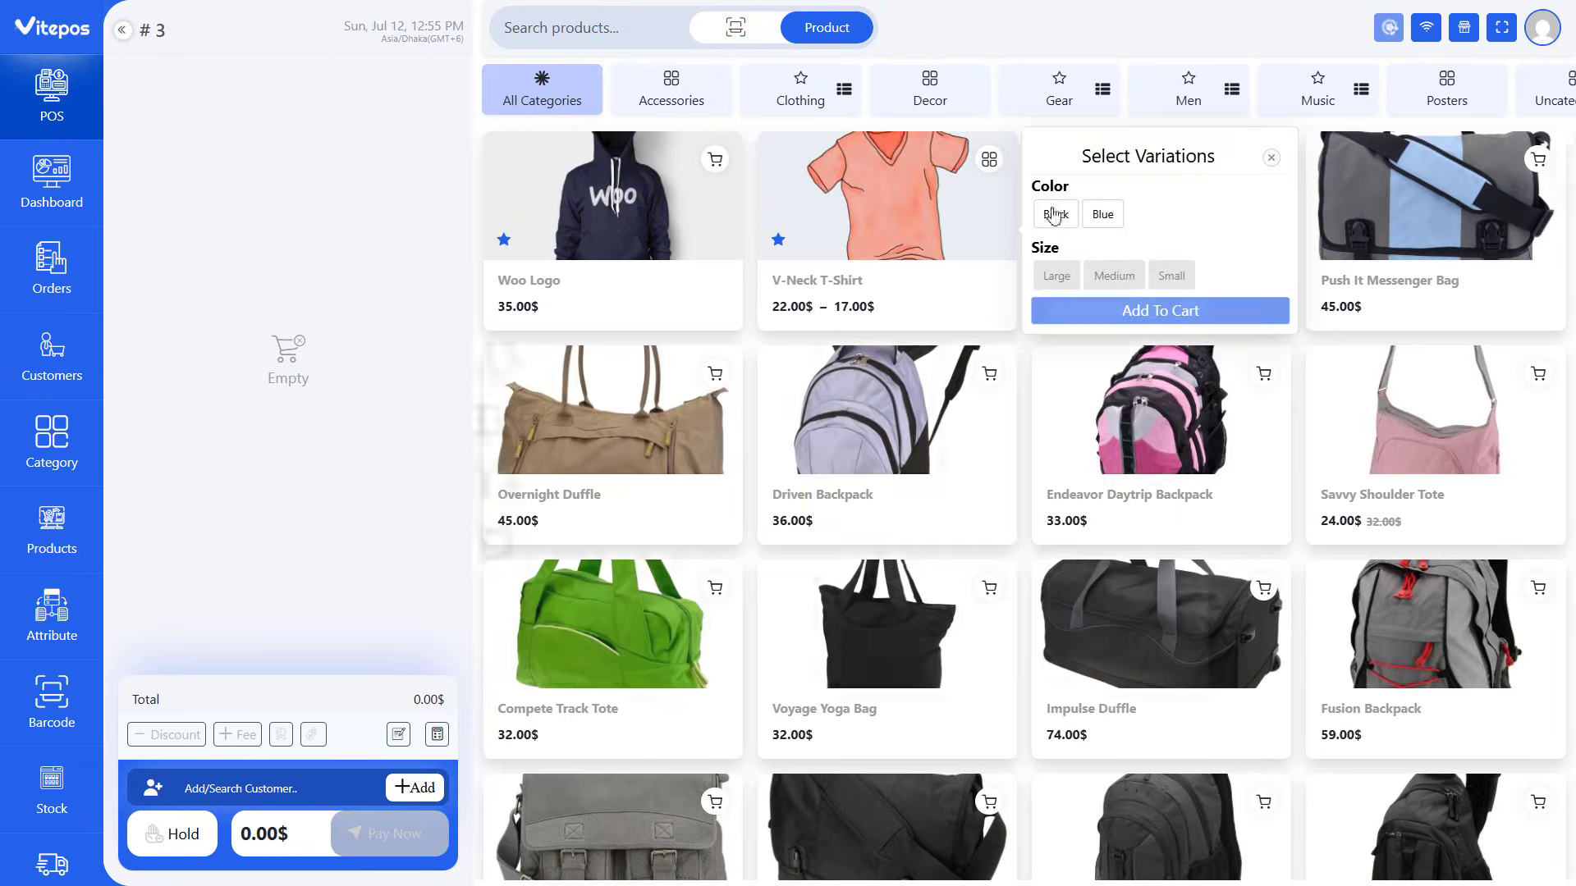
Add the V-Neck T-Shirt in Black, size Large, to a new sale and assign the same credit customer
left_click(1160, 310)
left_click(387, 844)
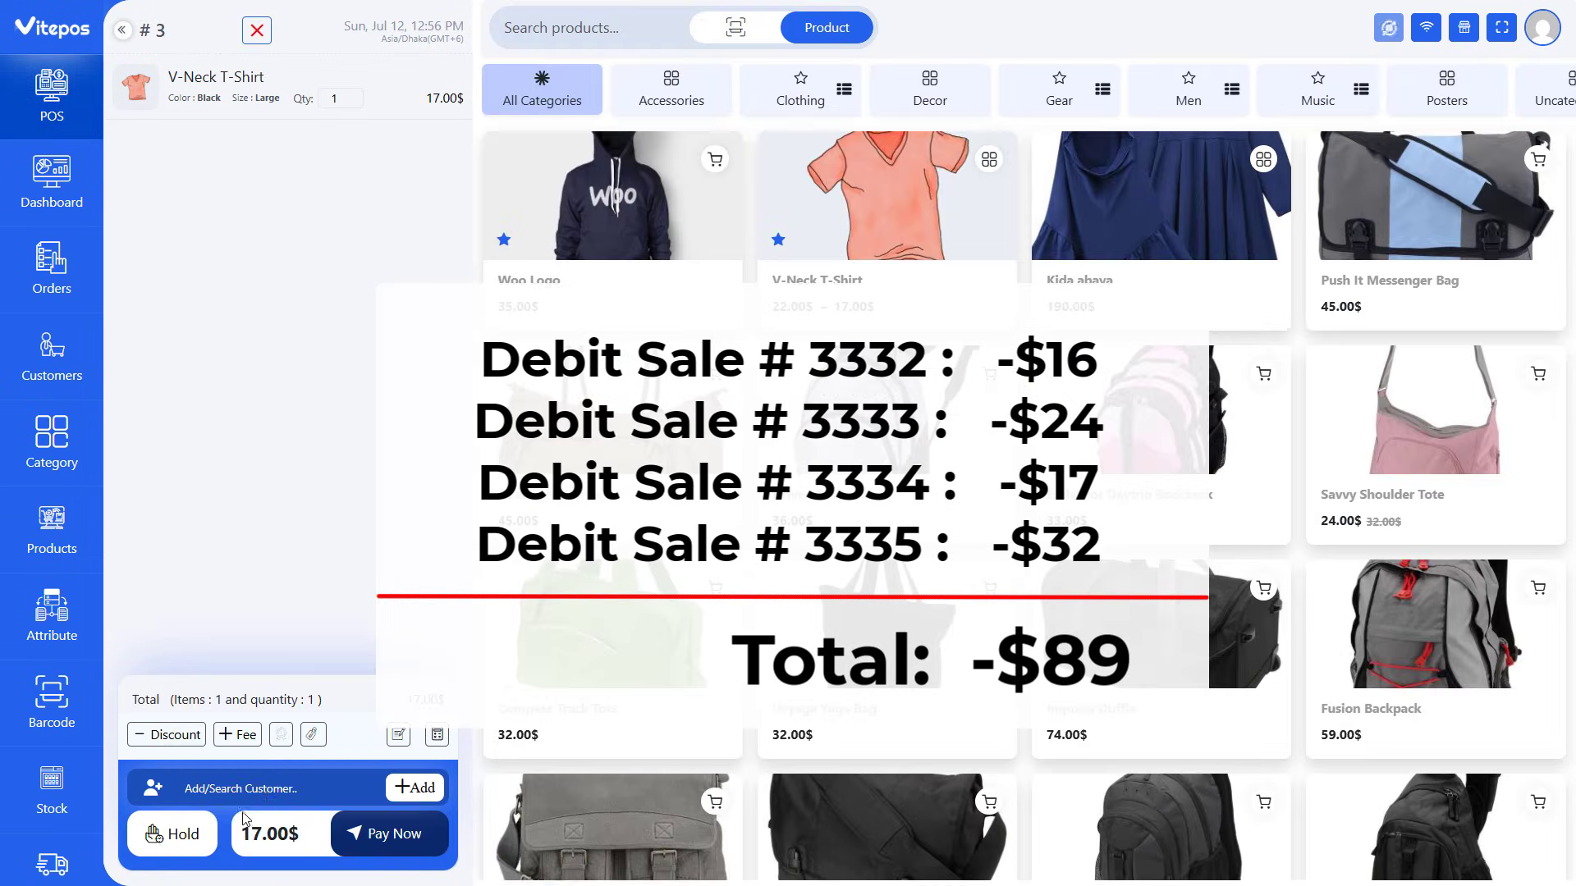
type("tommy")
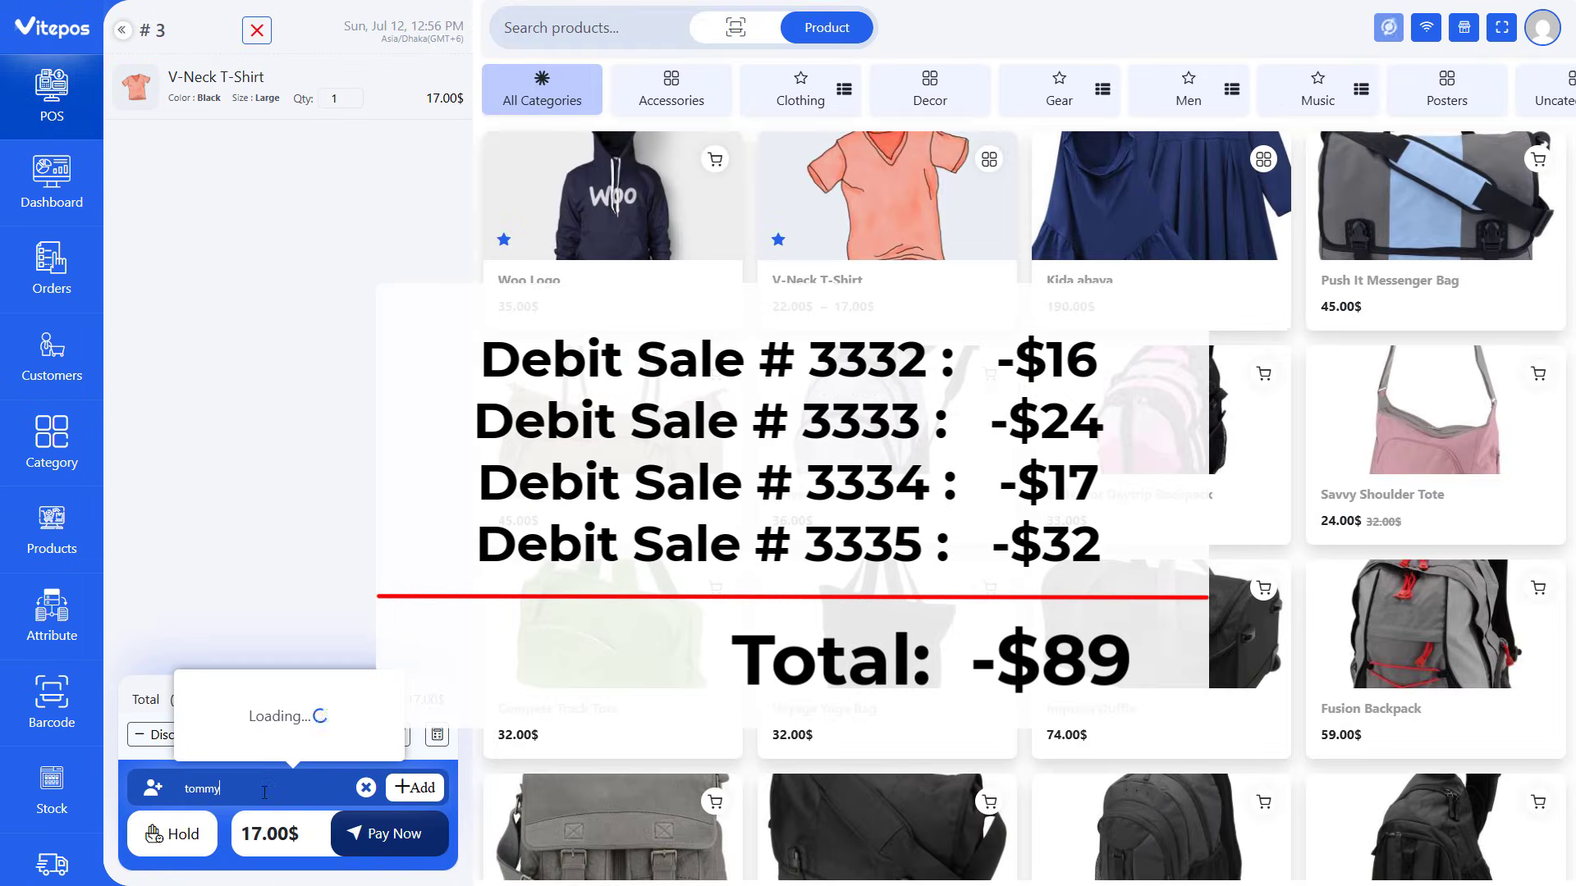
left_click(332, 733)
Charge the full 17.00$ V-Neck T-Shirt order to the customer's Debt
left_click(396, 849)
left_click(1194, 176)
left_click(1183, 415)
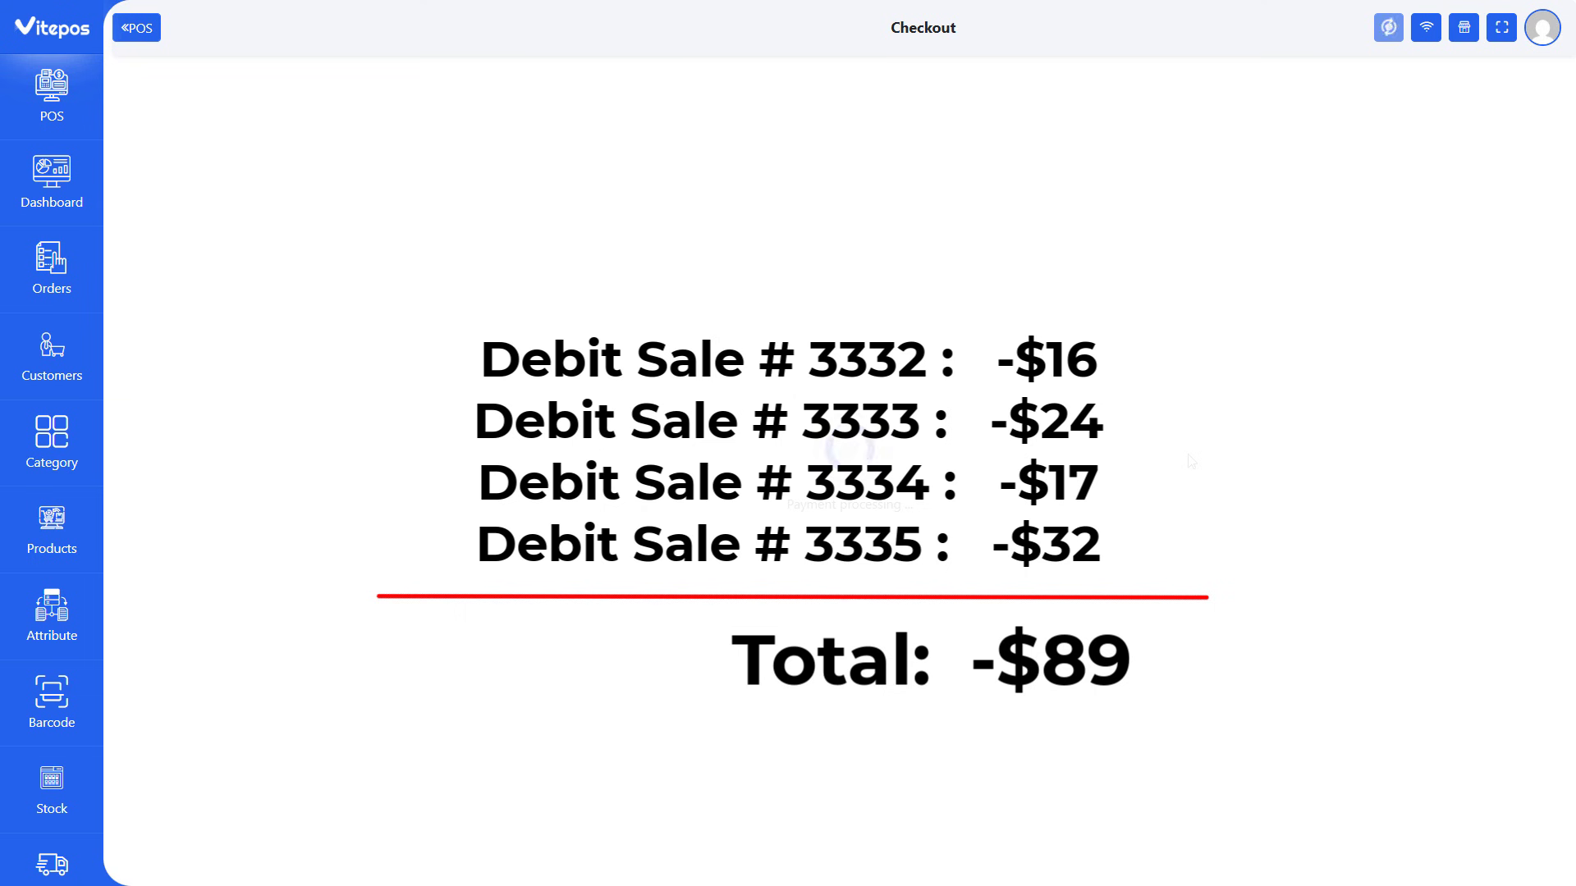
Start another sale with the Strive Shoulder Pack and assign the credit customer to it
left_click(928, 180)
scroll(985, 459, "down", 5)
left_click(1538, 391)
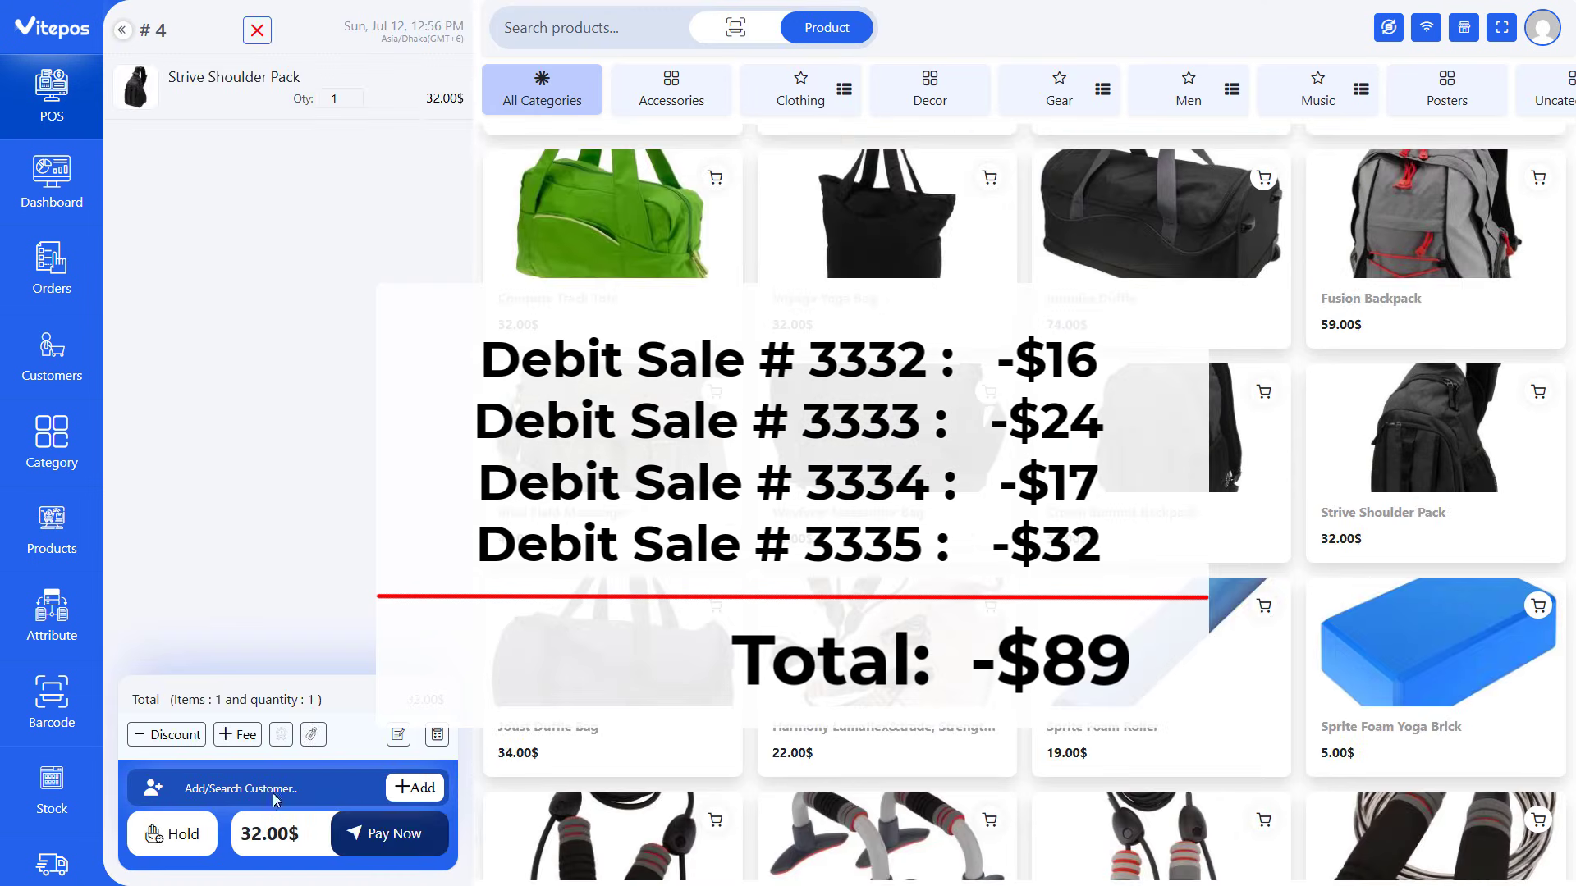
left_click(274, 789)
type("tommy")
left_click(300, 702)
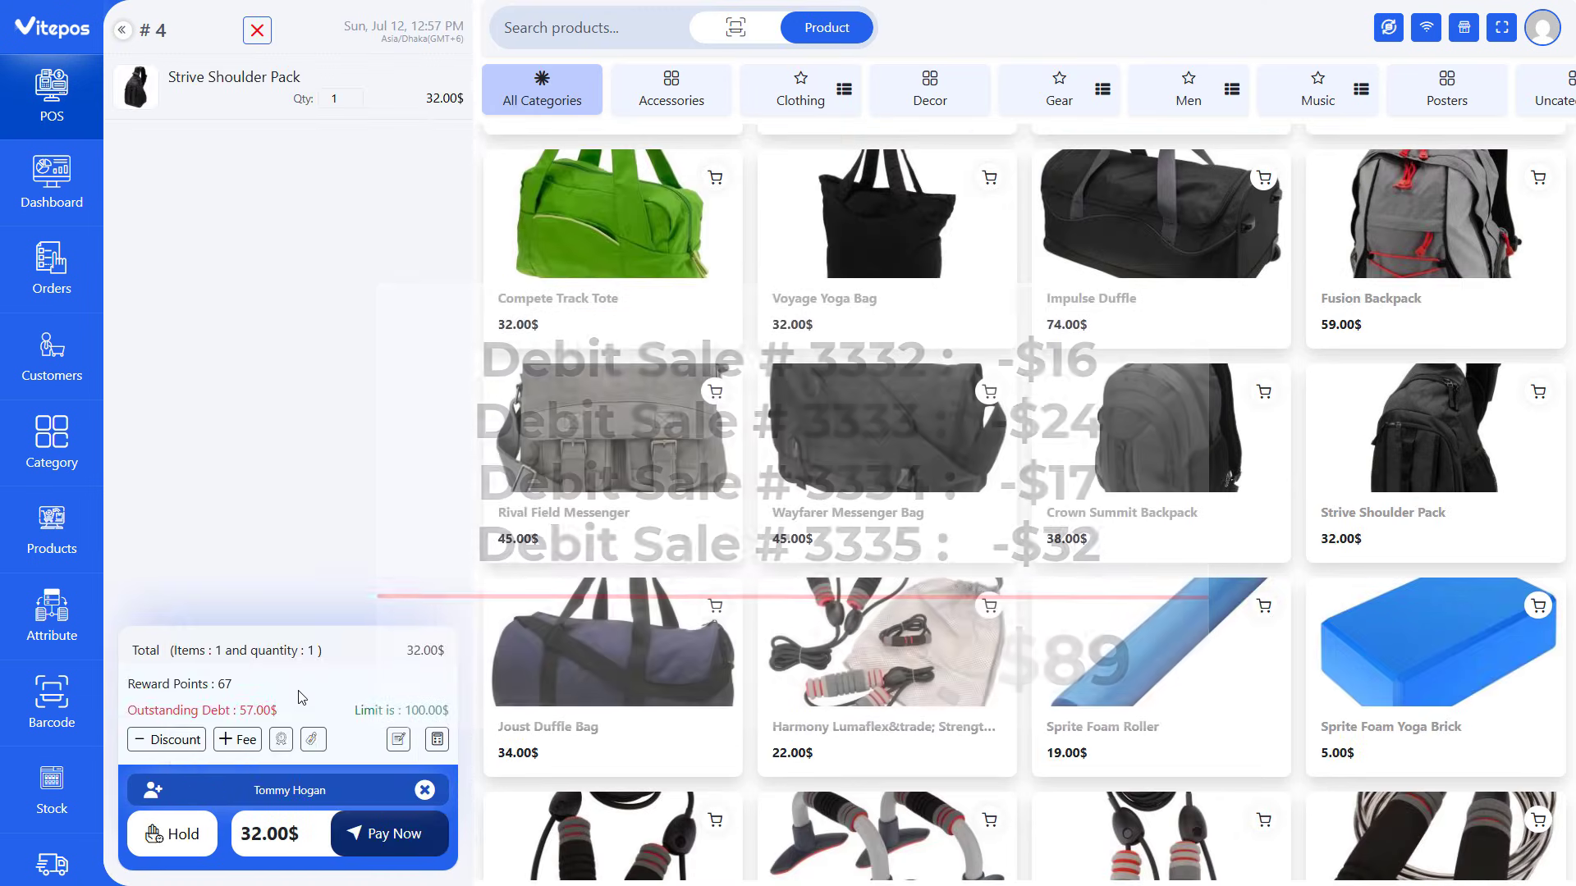
Charge the 32.00$ Strive Shoulder Pack order to the customer's Debt and open a new empty sale
left_click(390, 833)
left_click(1245, 426)
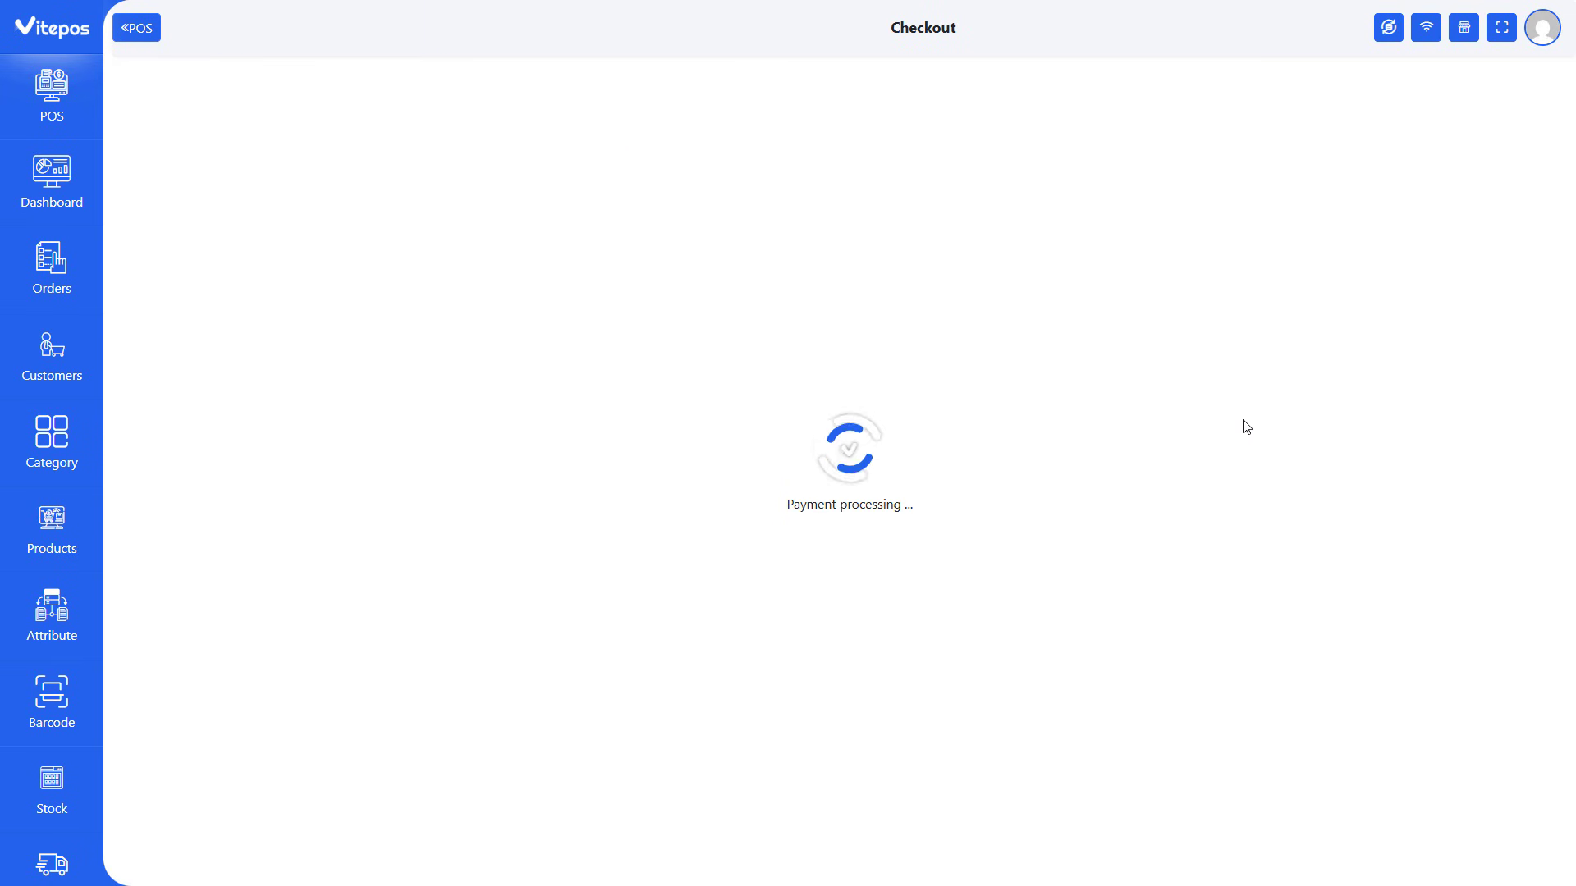
left_click(925, 181)
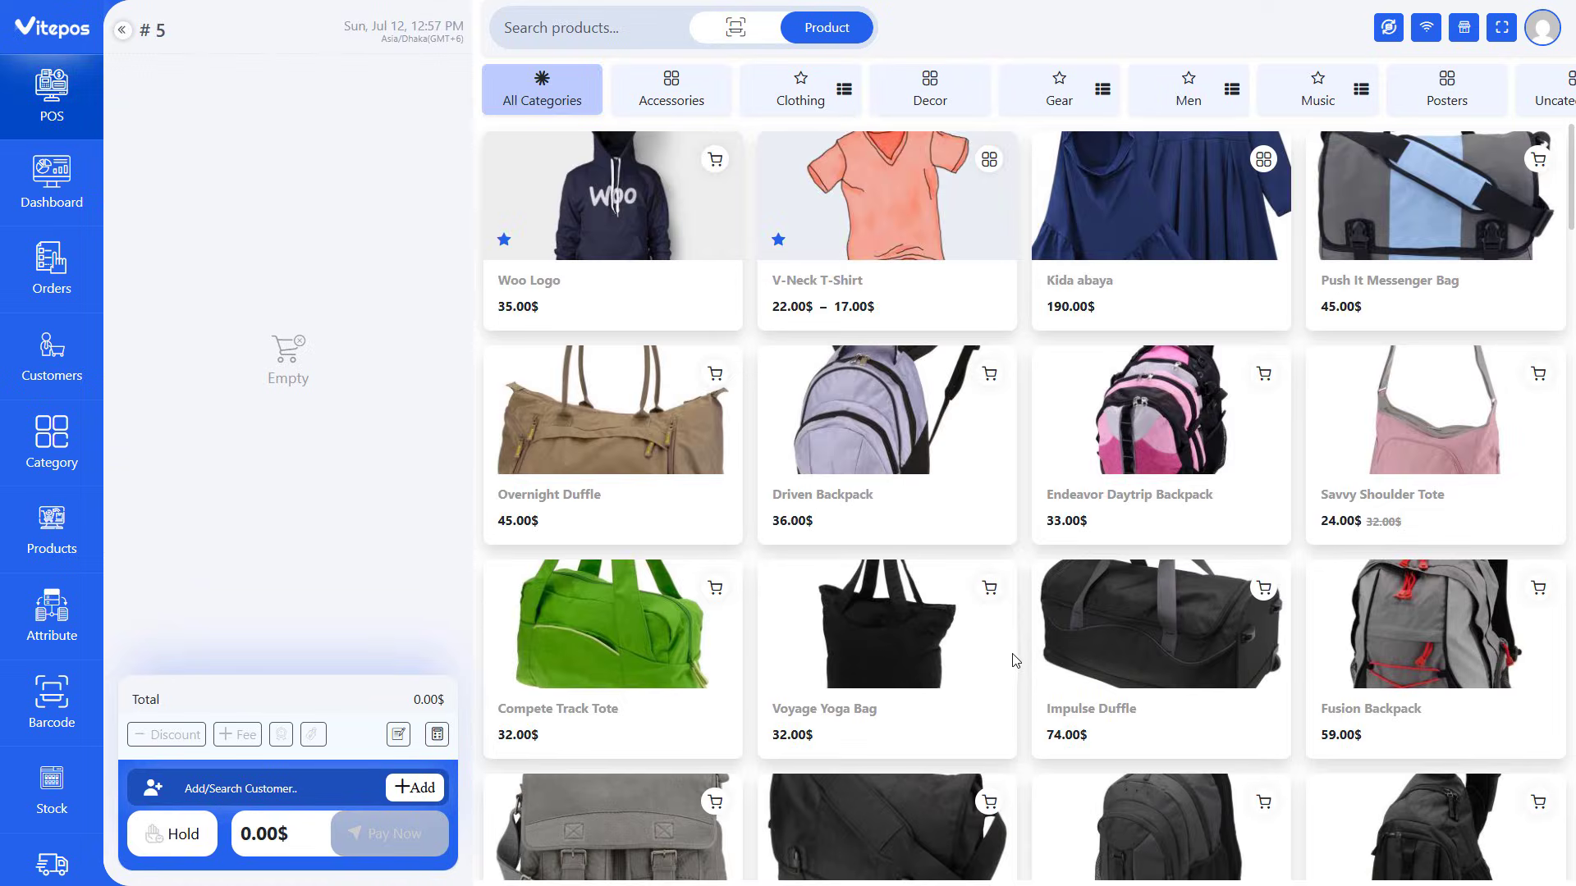
Check the credit customer's balance and the payment options in the customer list
left_click(49, 365)
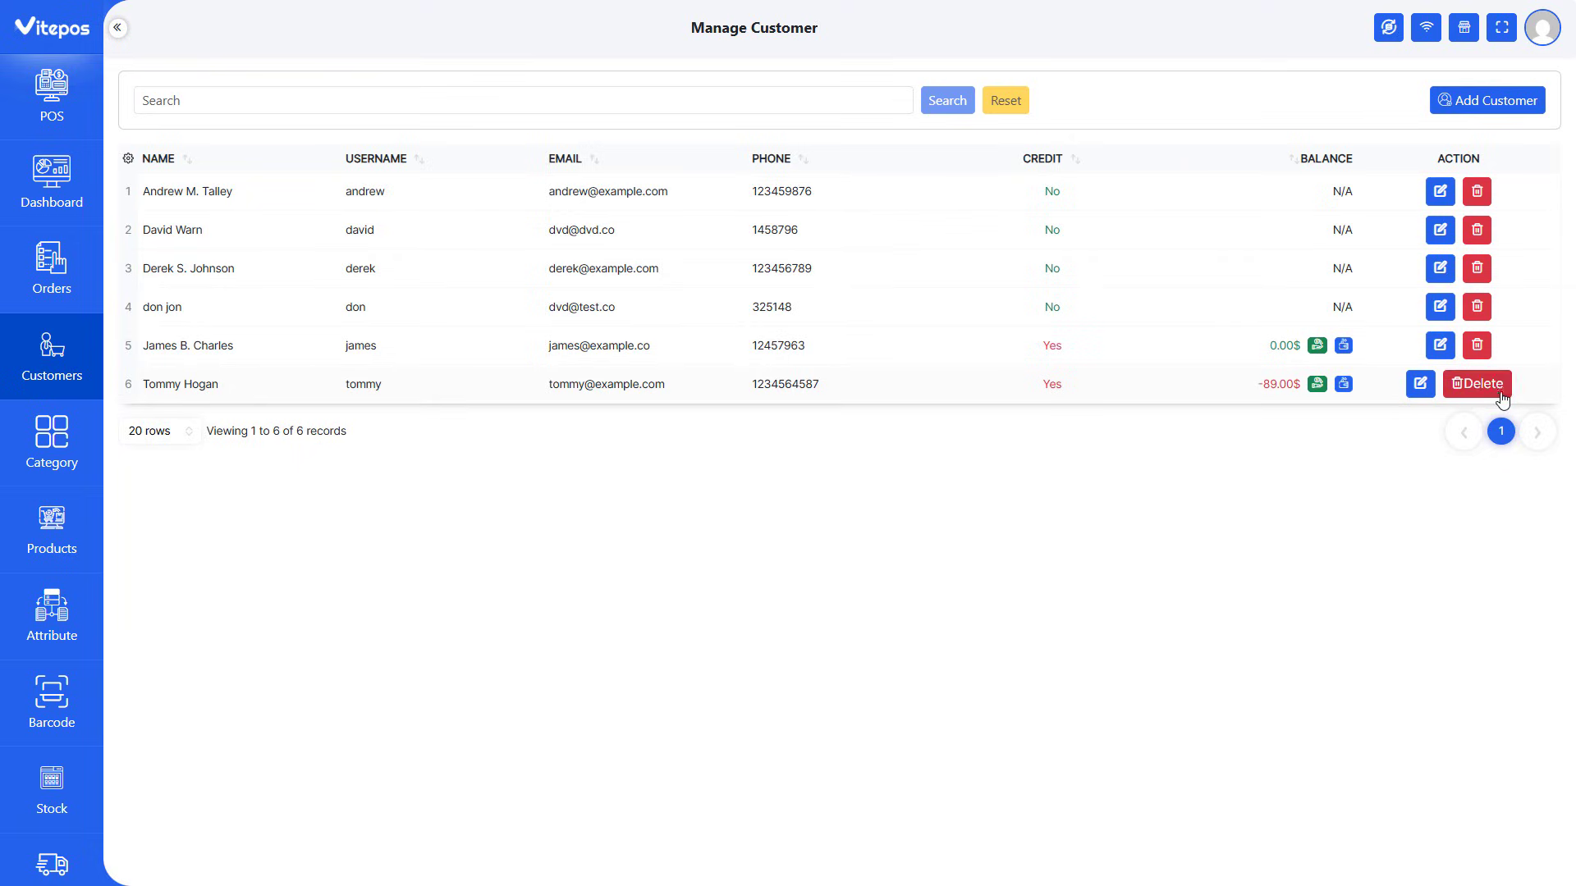
left_click_drag(1280, 386, 1310, 394)
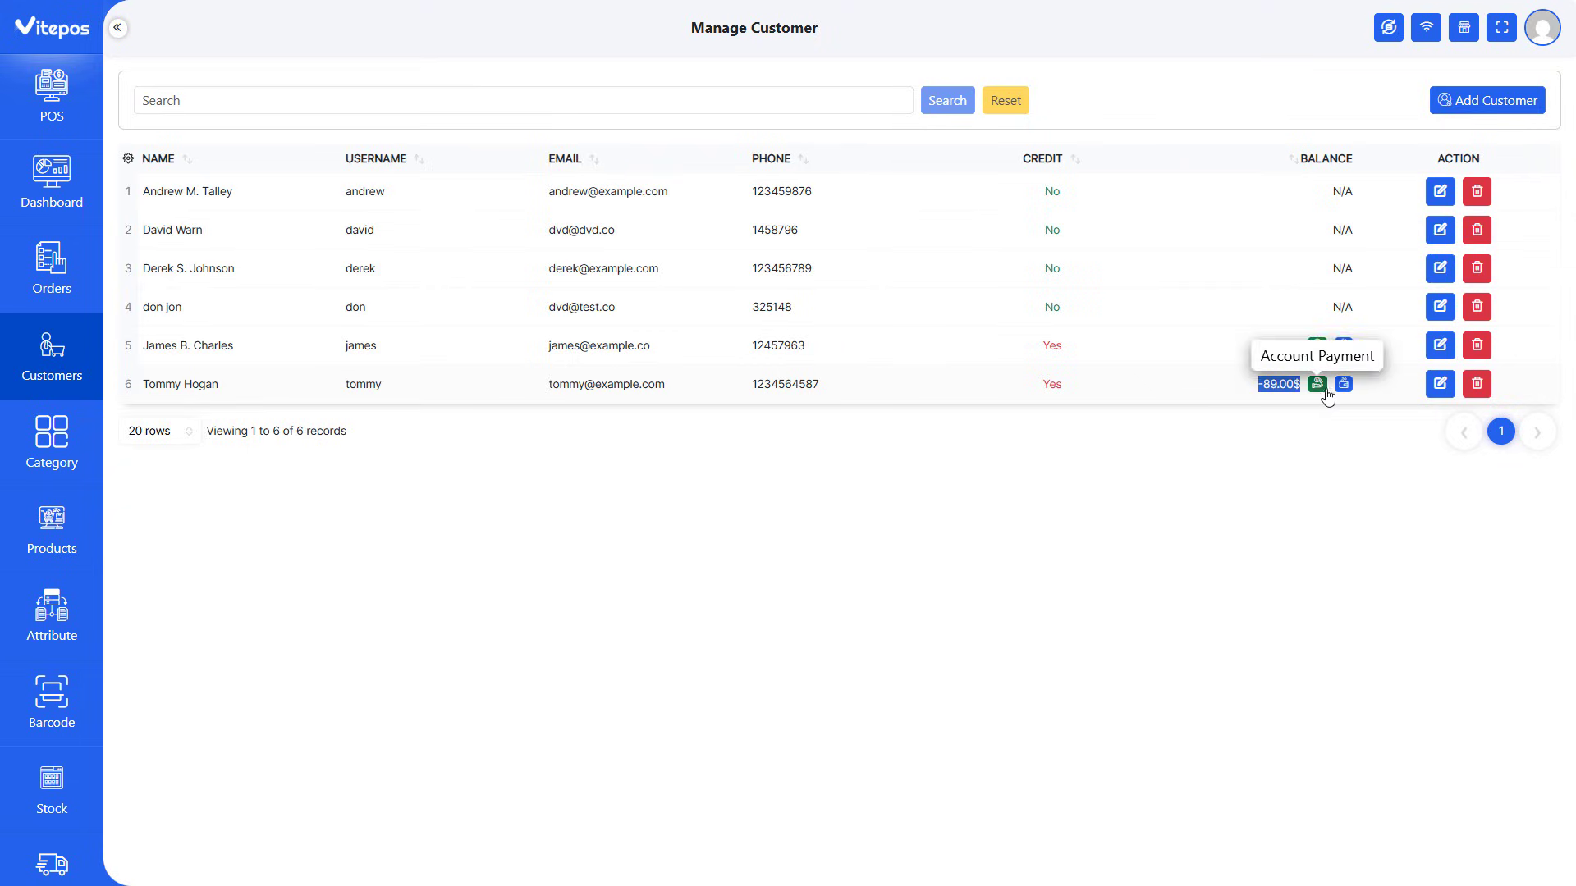
left_click(1220, 589)
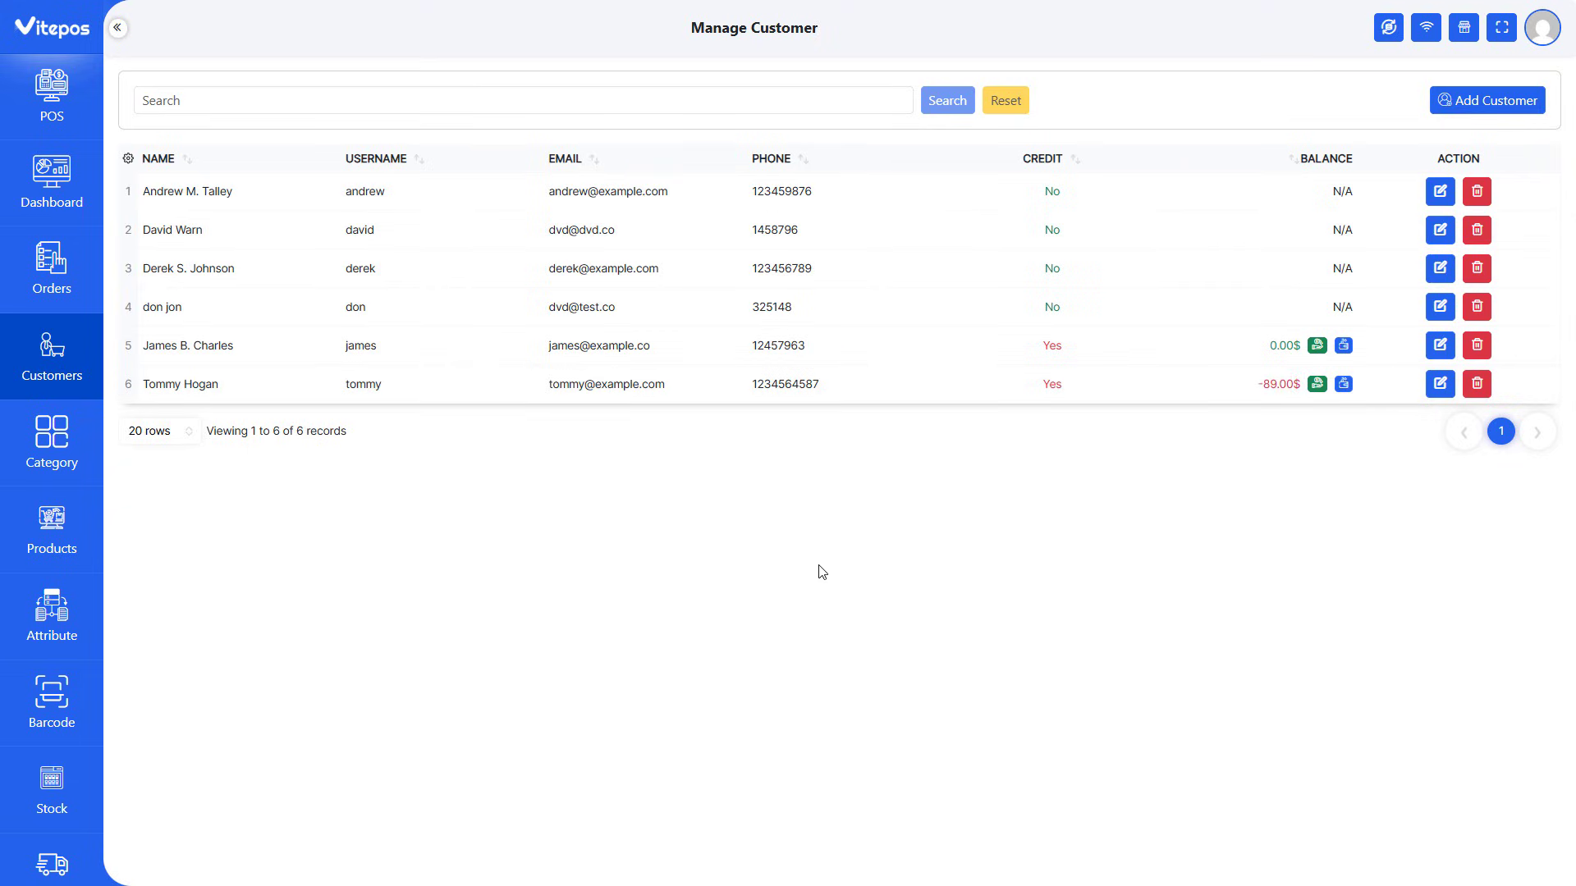
Examine the customer's debts, total debit and outstanding amount in the outstanding credit report
scroll(52, 575, "down", 6)
left_click(52, 841)
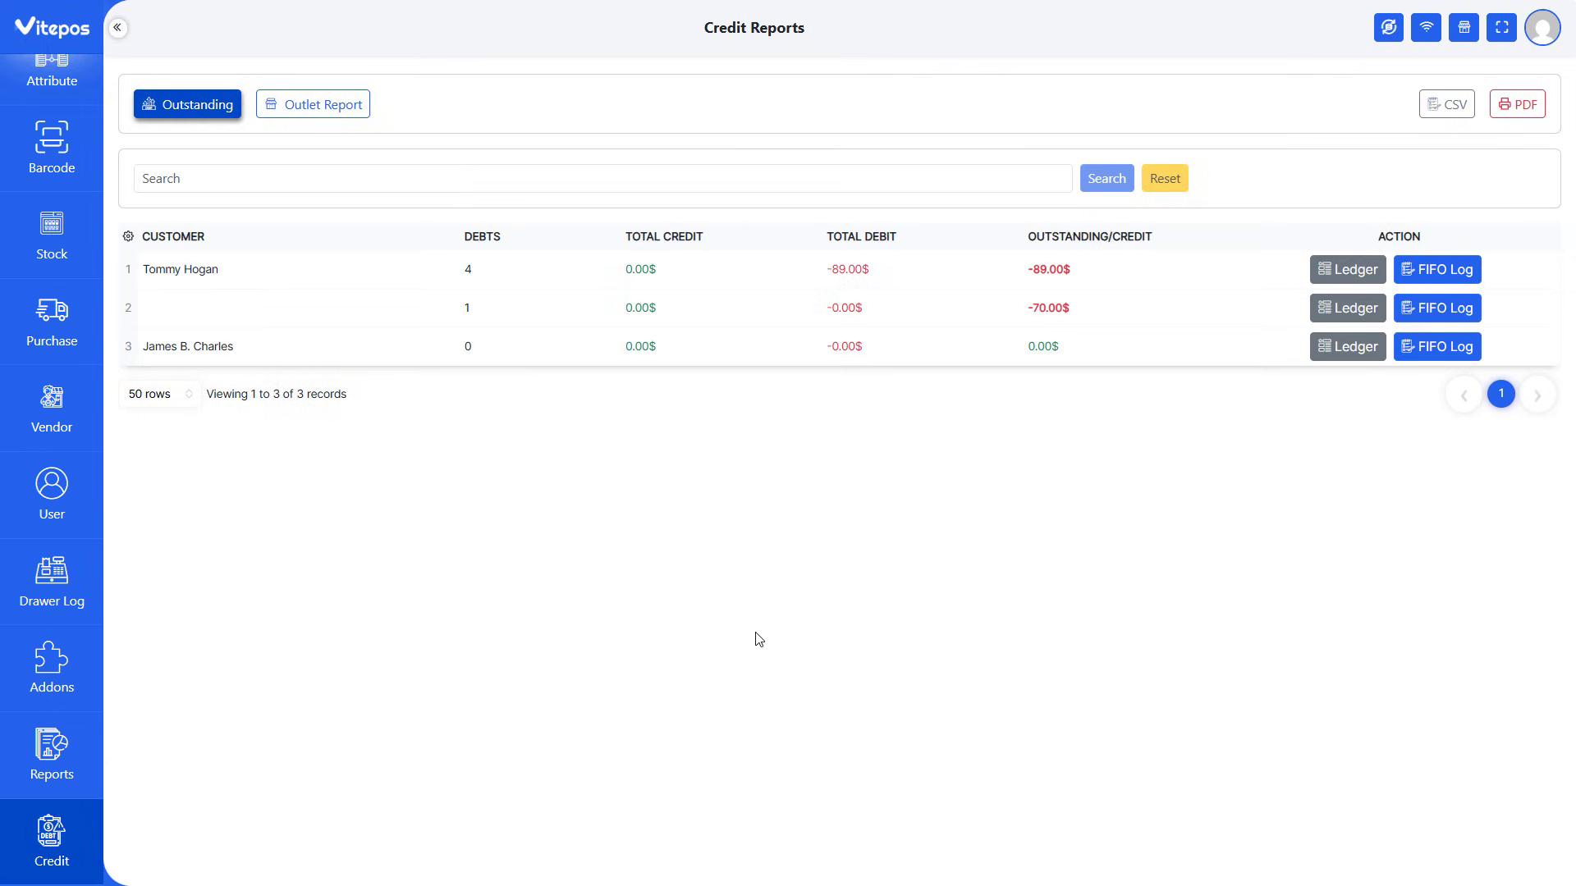
left_click_drag(131, 267, 284, 267)
left_click(529, 277)
left_click_drag(820, 265, 868, 269)
left_click_drag(1027, 270, 1065, 271)
left_click(1264, 488)
Return to the customer list and open Invoice Payment for the customer with the outstanding debt
scroll(51, 574, "up", 6)
left_click(51, 316)
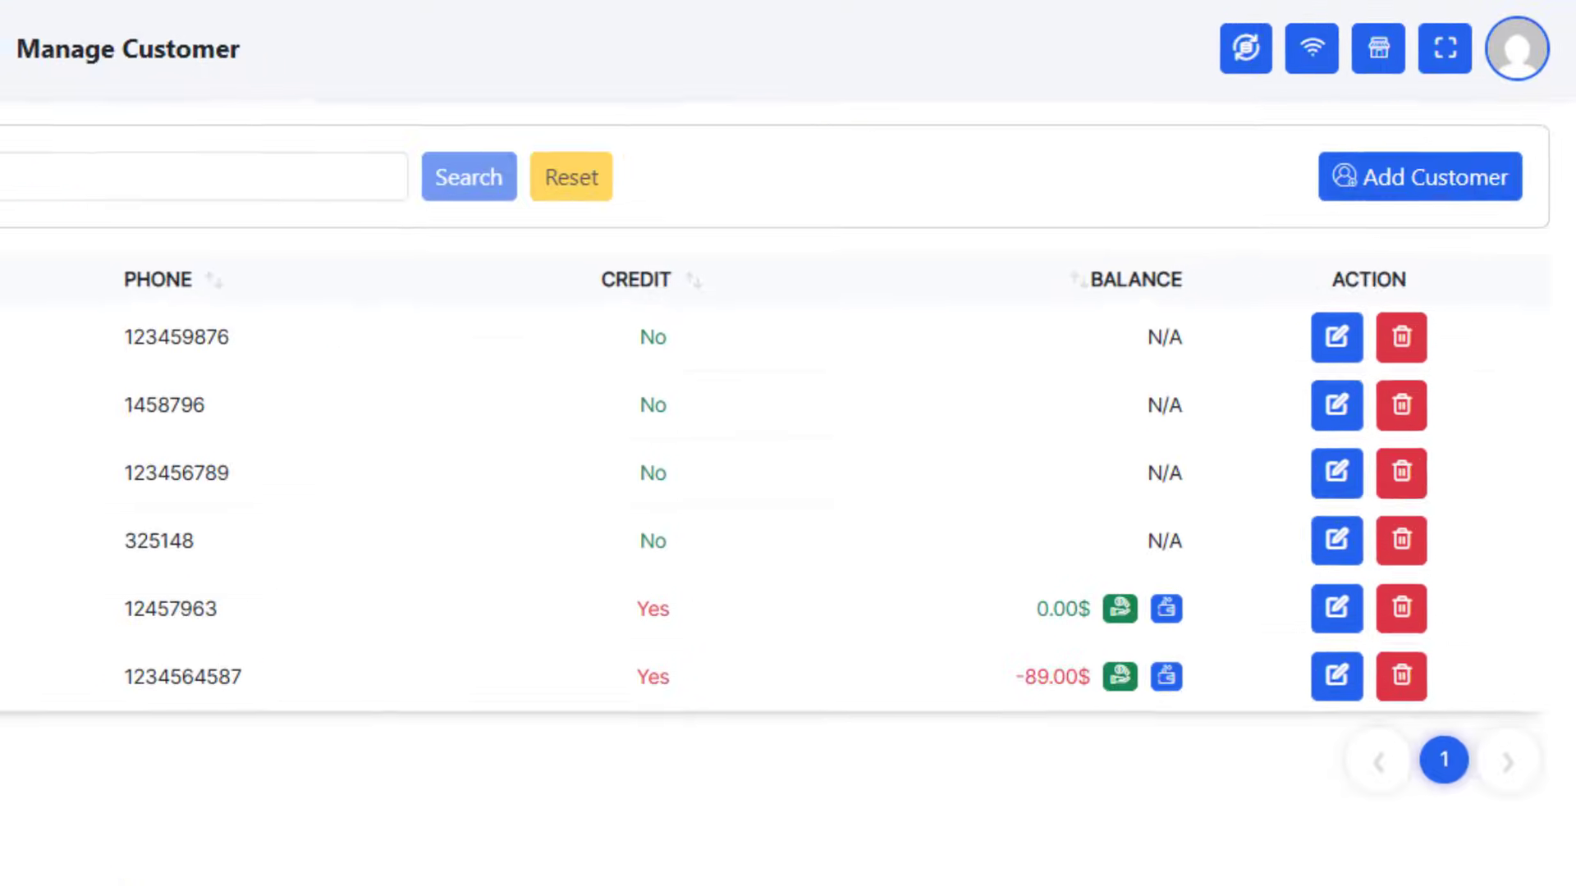
left_click(1158, 285)
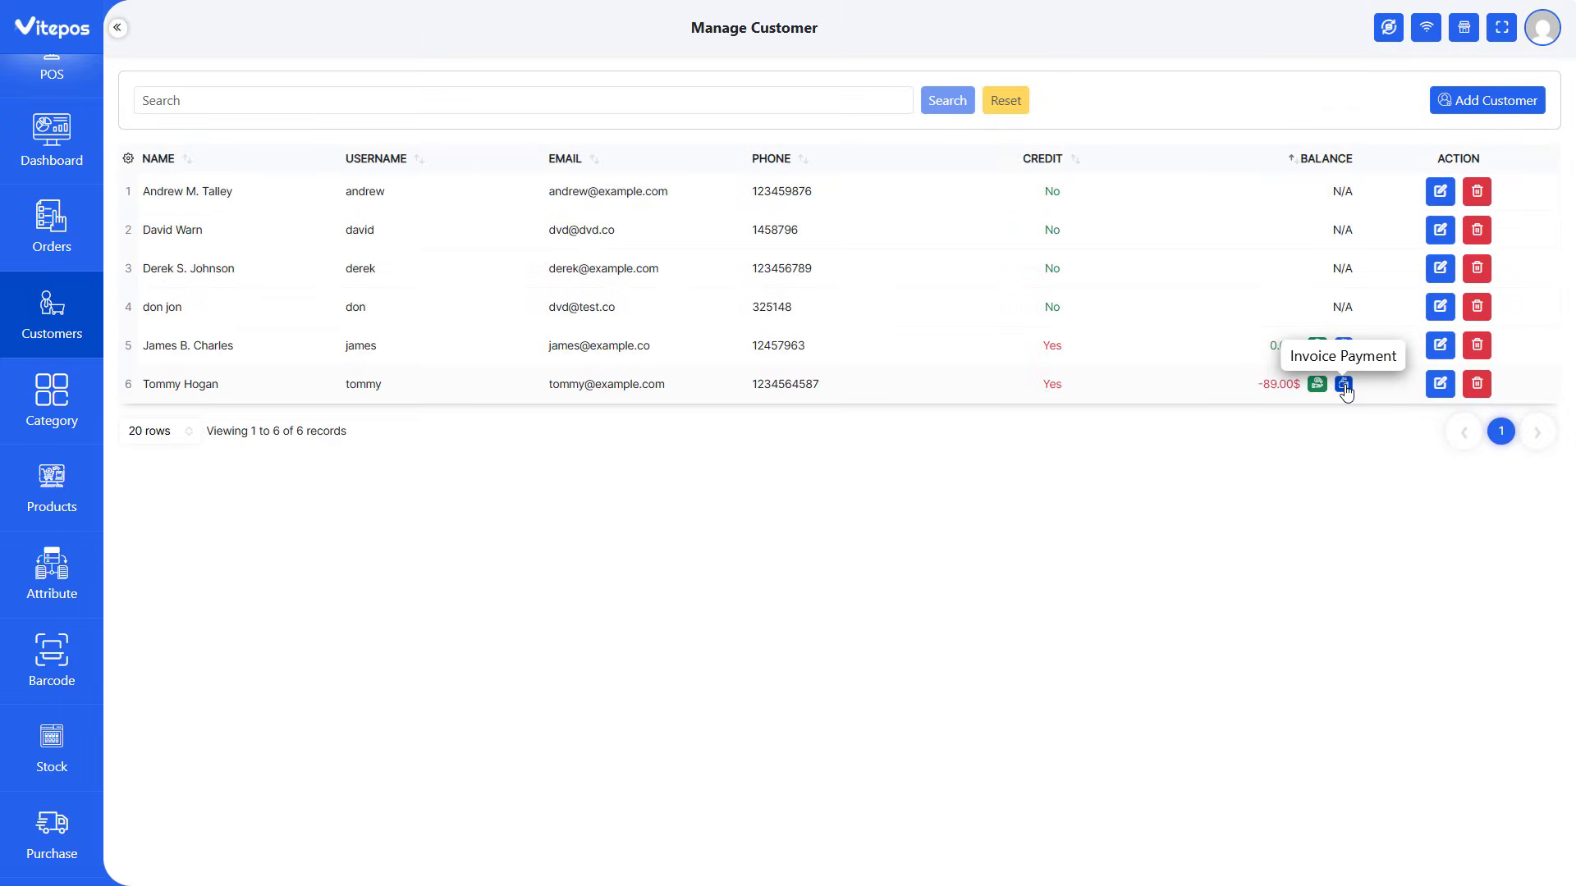
left_click(1344, 385)
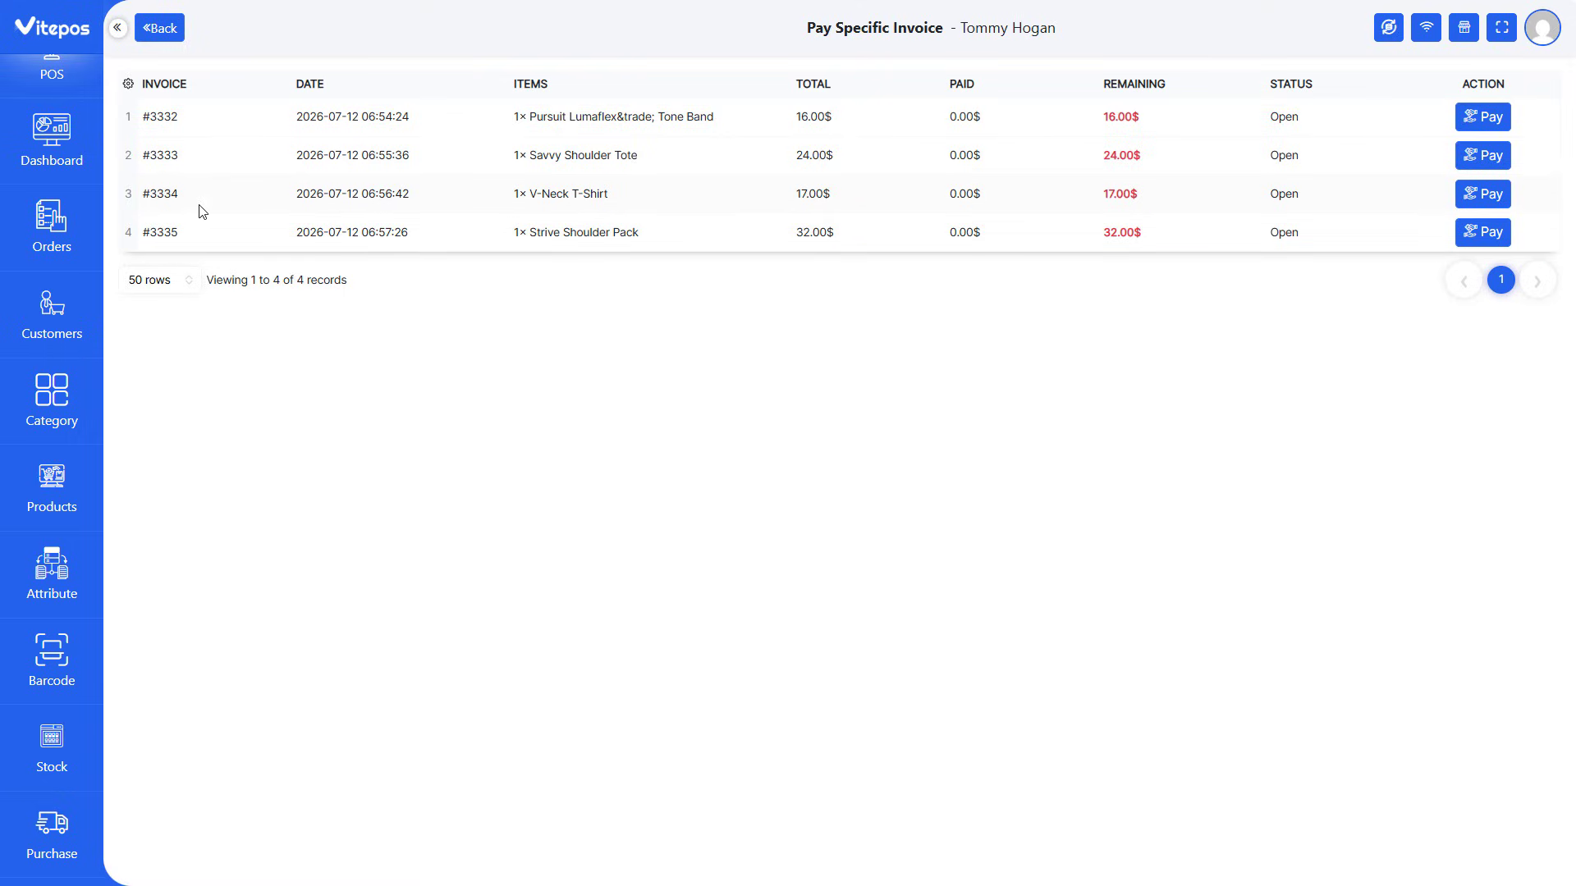
Pay the V-Neck T-Shirt invoice in full with 17.00$ in cash
left_click_drag(141, 195, 232, 195)
left_click(1498, 194)
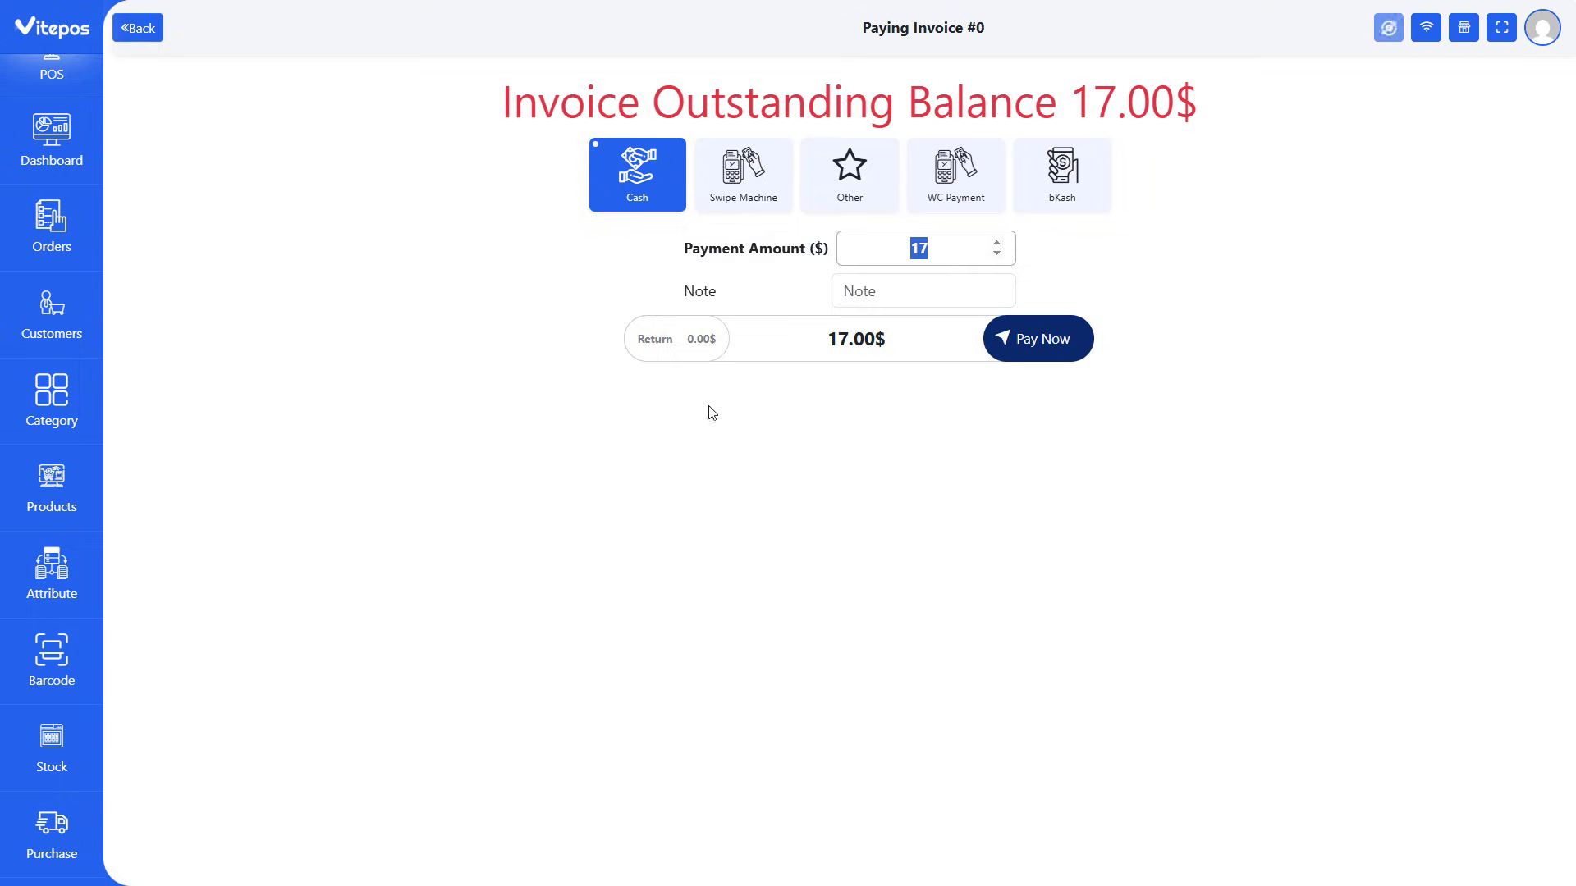
left_click(1074, 343)
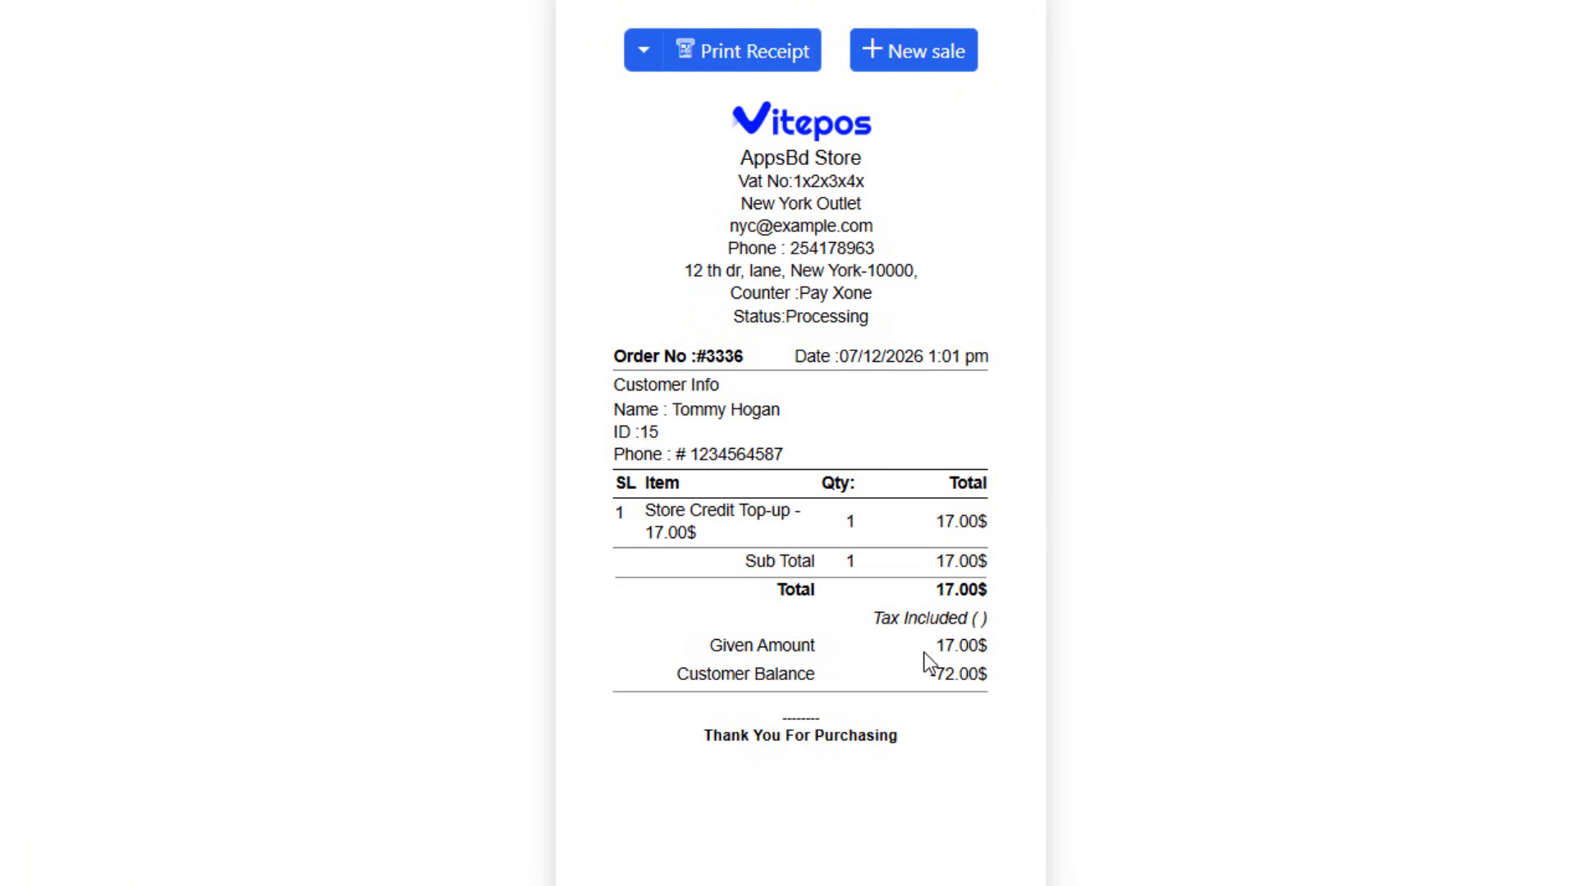
Check the given amount and the customer balance on the invoice payment receipt
left_click_drag(925, 657, 954, 661)
left_click(811, 671)
left_click_drag(667, 675, 807, 669)
left_click(924, 672)
left_click_drag(927, 673, 989, 678)
left_click(986, 670)
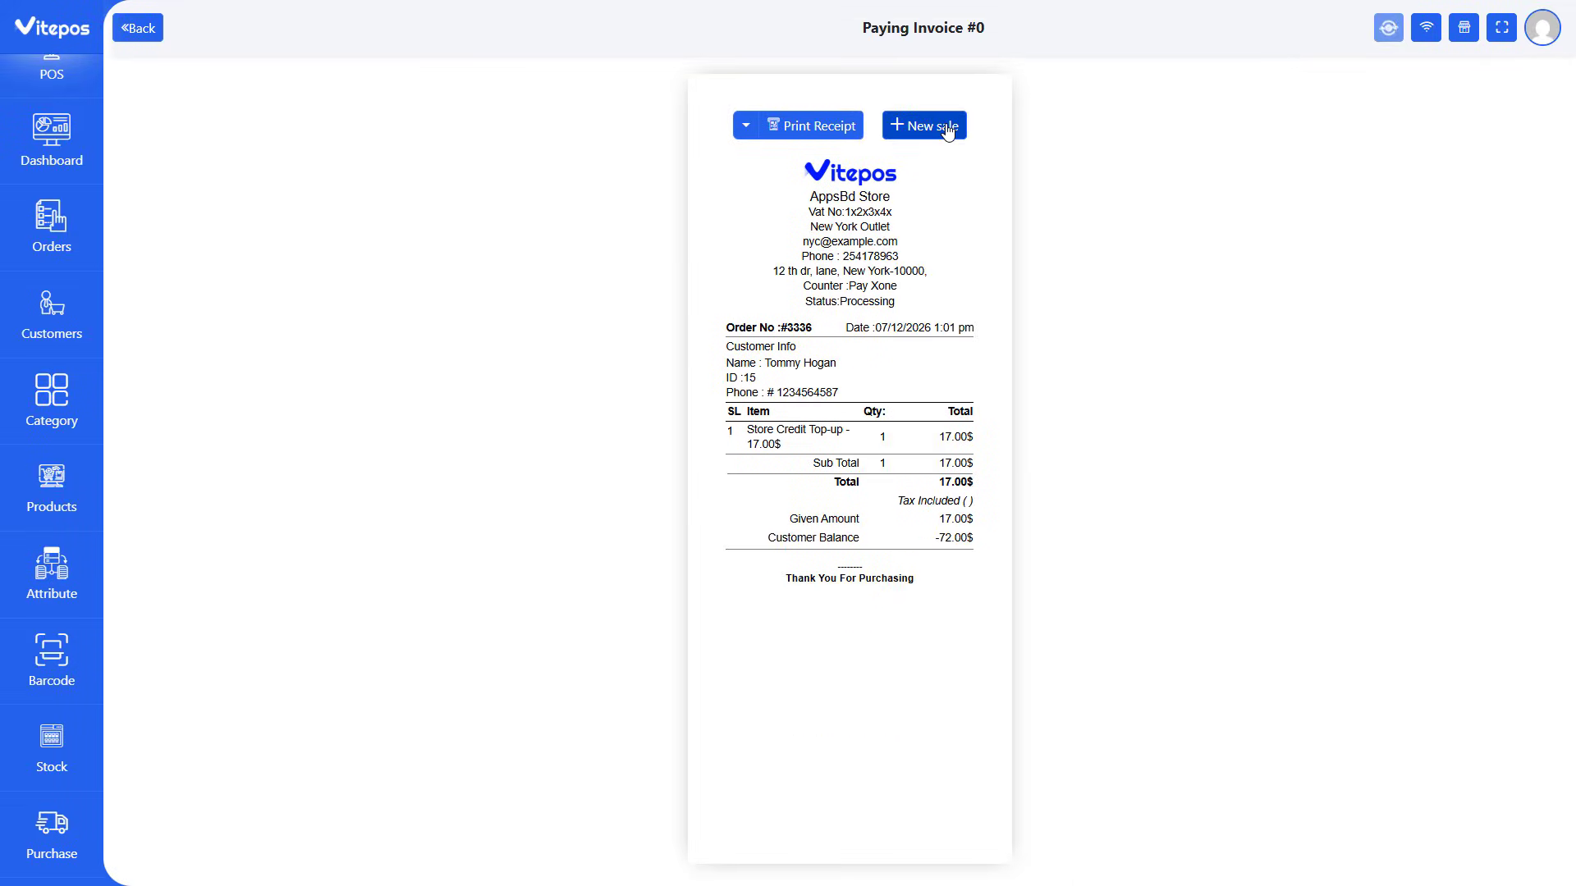
Check the customer's balance in the customer list and review the invoices still open for payment
left_click(948, 132)
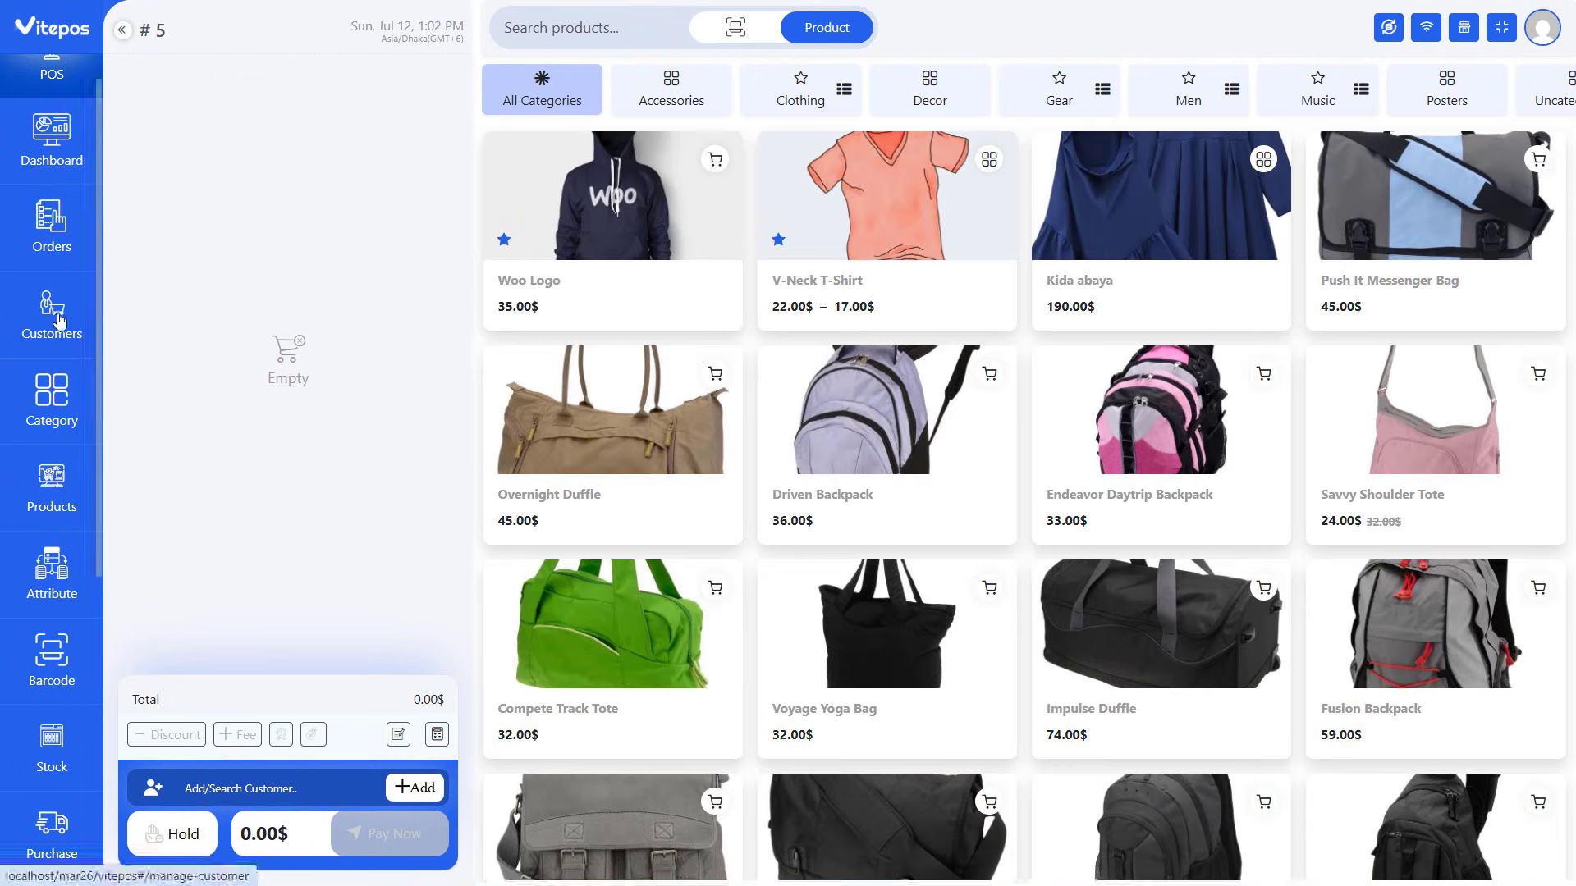
left_click(57, 320)
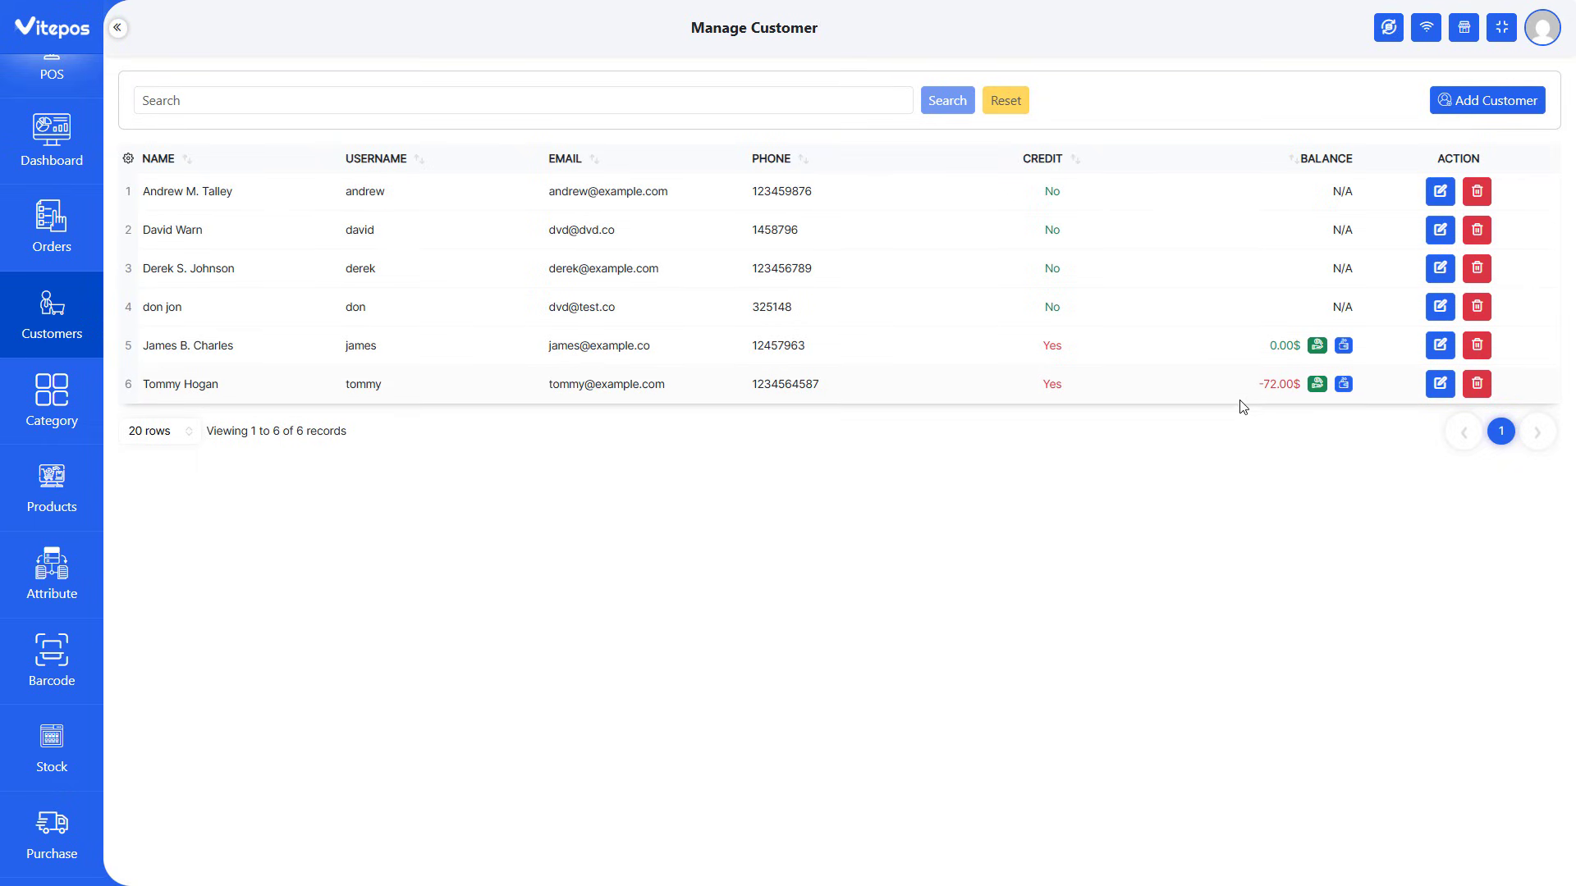
left_click_drag(1264, 387, 1290, 387)
left_click(1332, 513)
left_click(1343, 384)
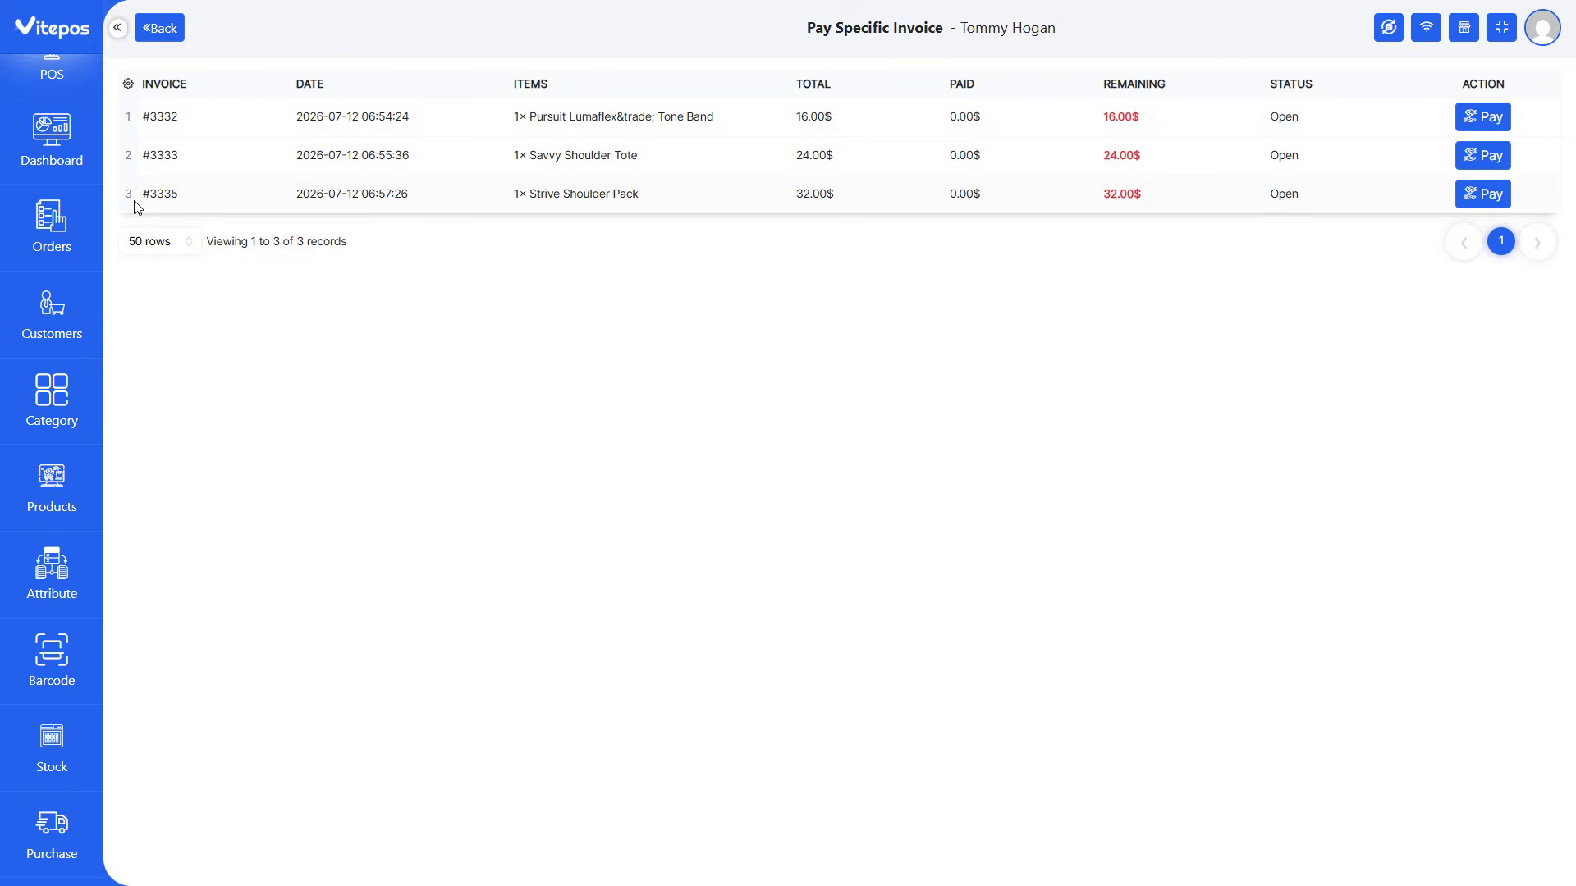
left_click(160, 28)
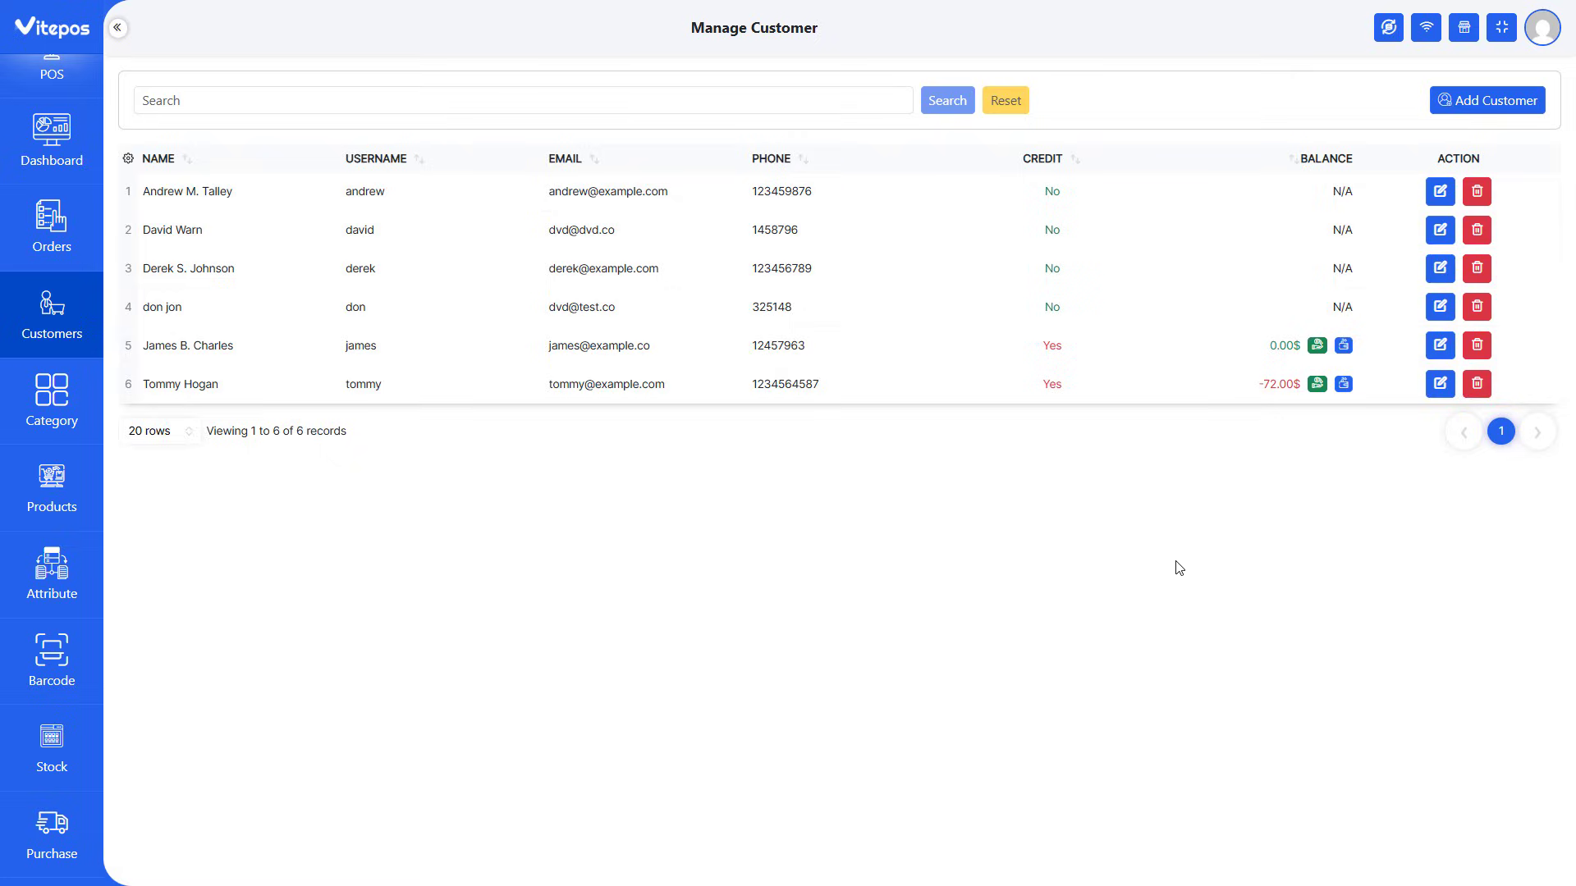
Open Account Payment for the indebted customer and check the outstanding balance
left_click(1317, 385)
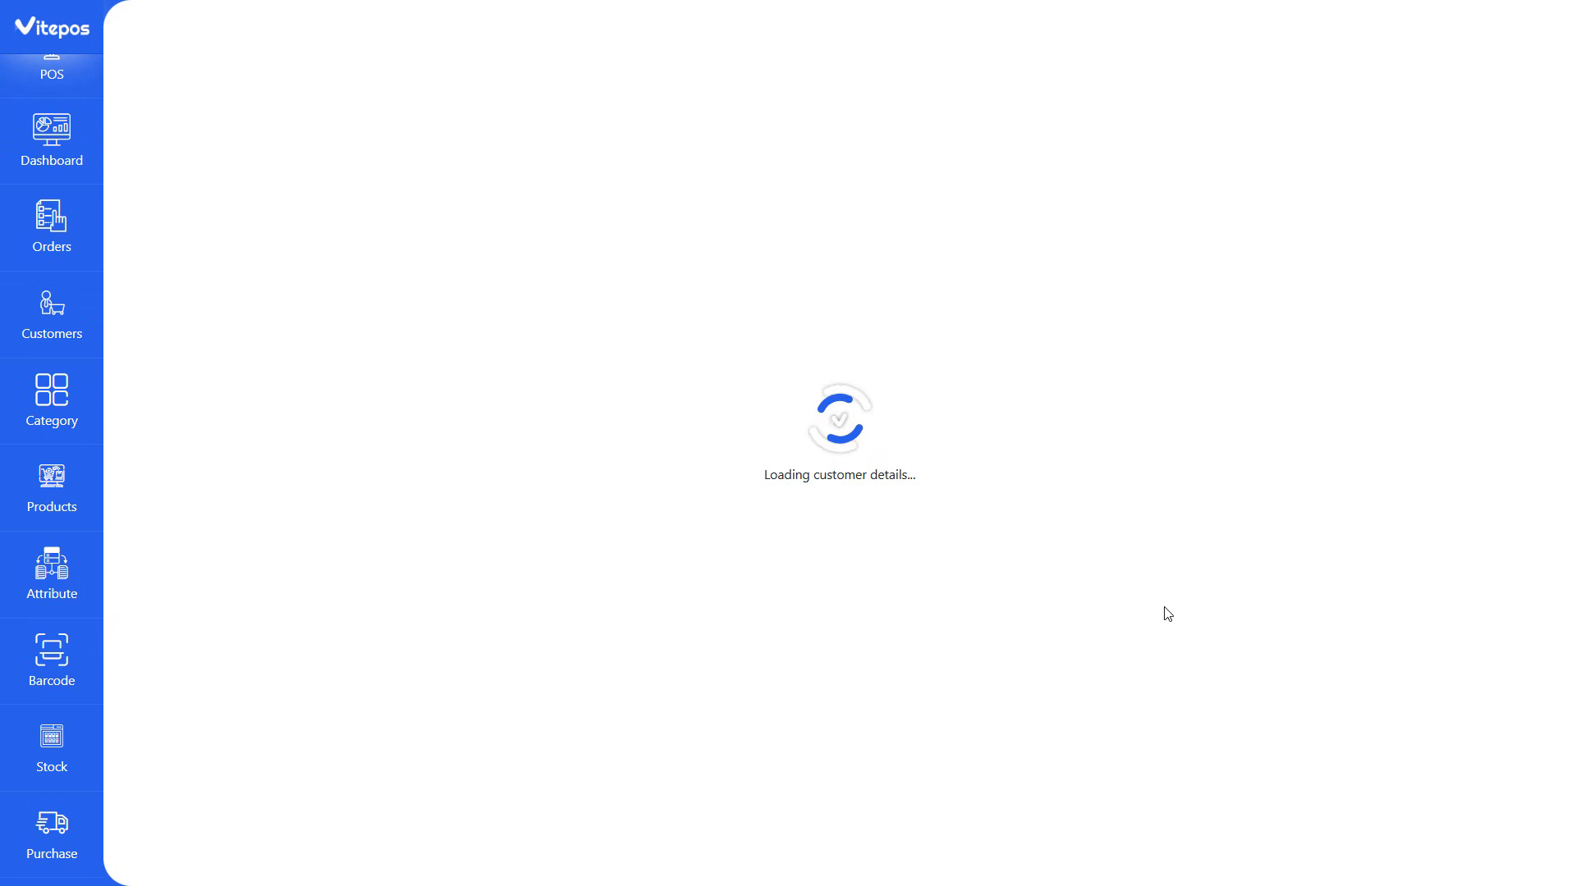
left_click_drag(597, 88, 1150, 116)
left_click(1204, 133)
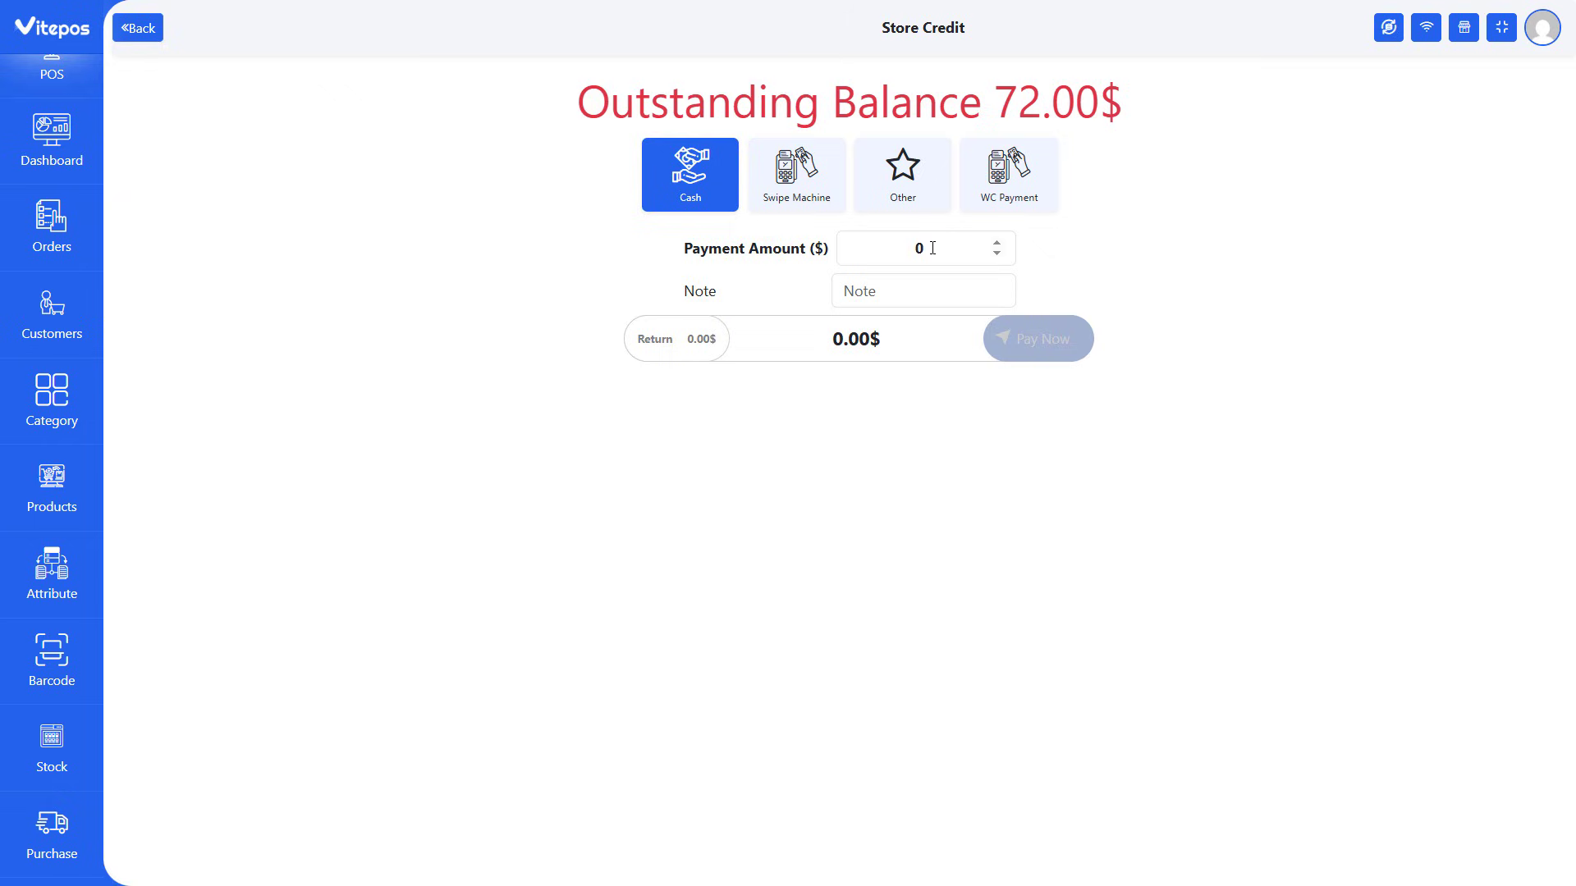
left_click_drag(631, 117, 1139, 104)
left_click(1251, 113)
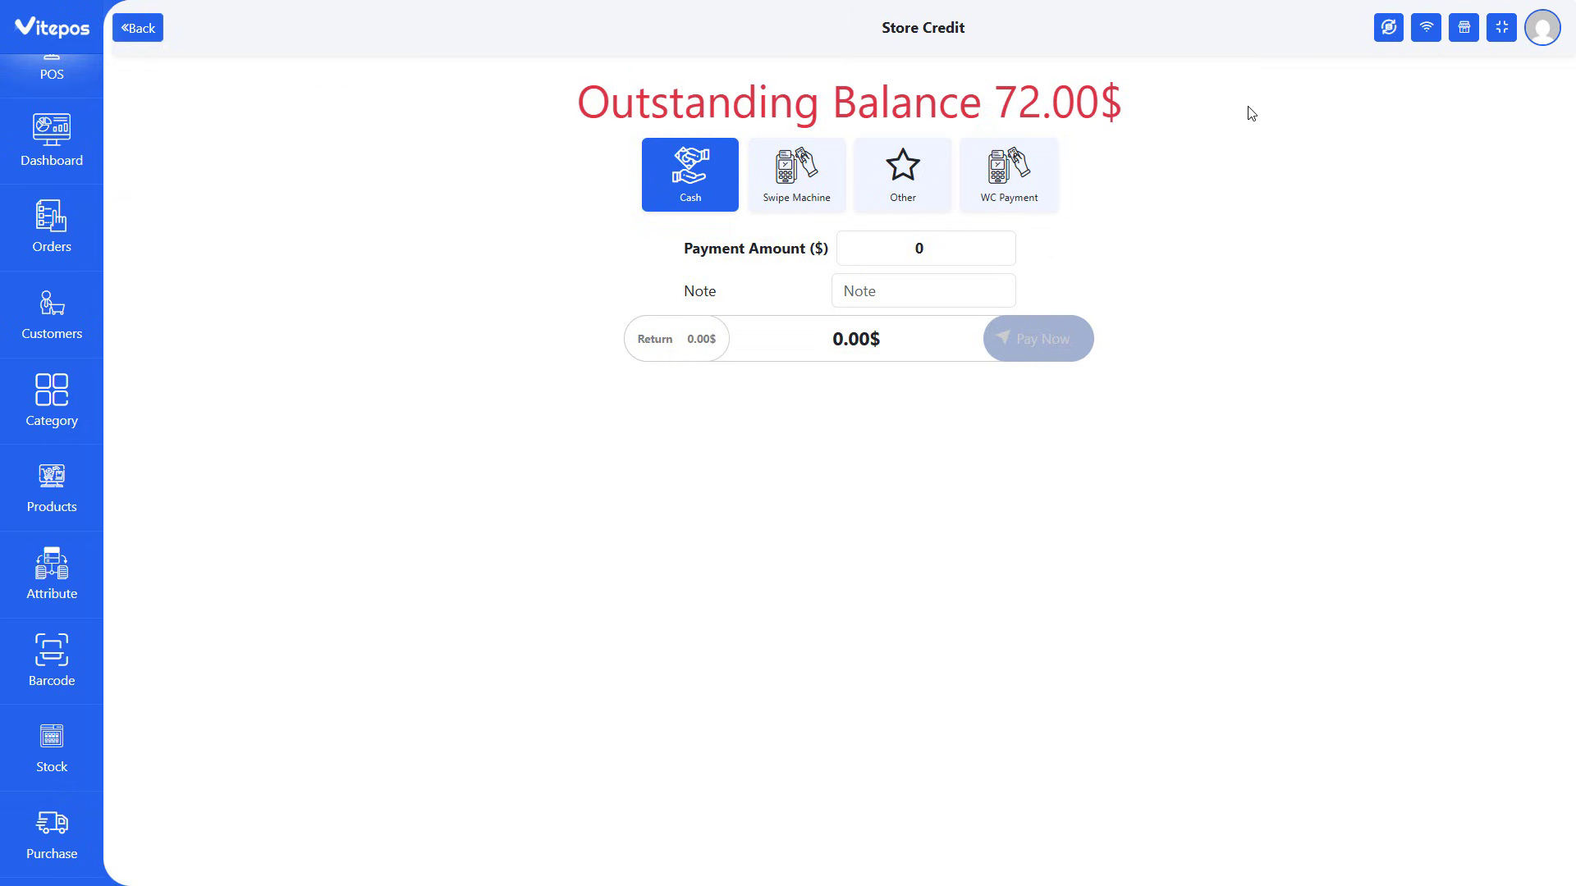
Pay 50$ in cash towards the customer's outstanding account balance
left_click(935, 245)
type("5")
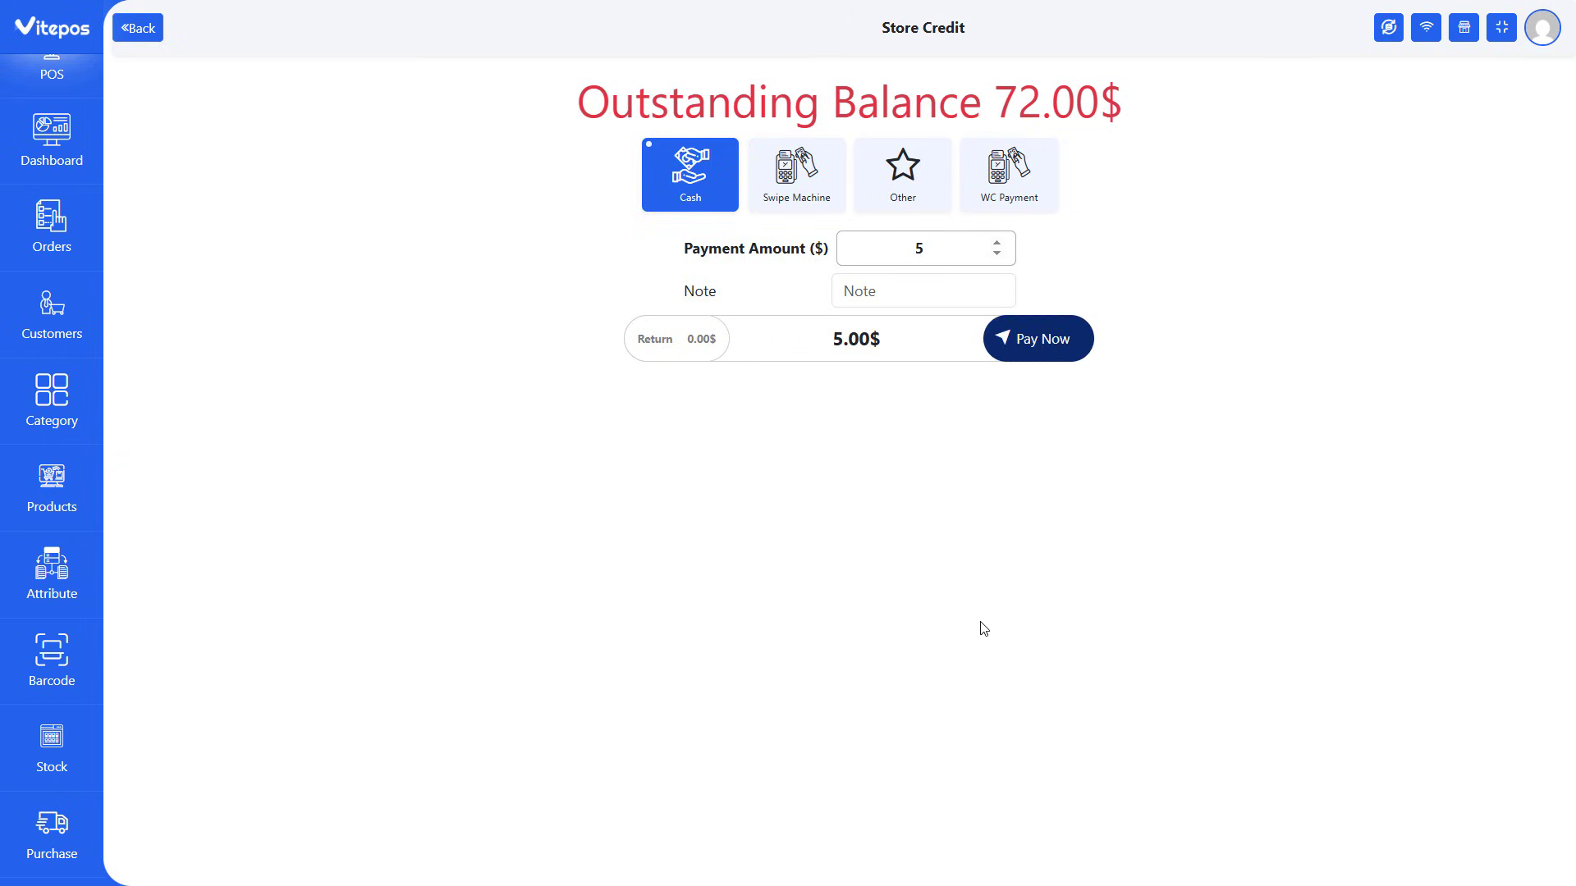
type("0")
left_click(1059, 343)
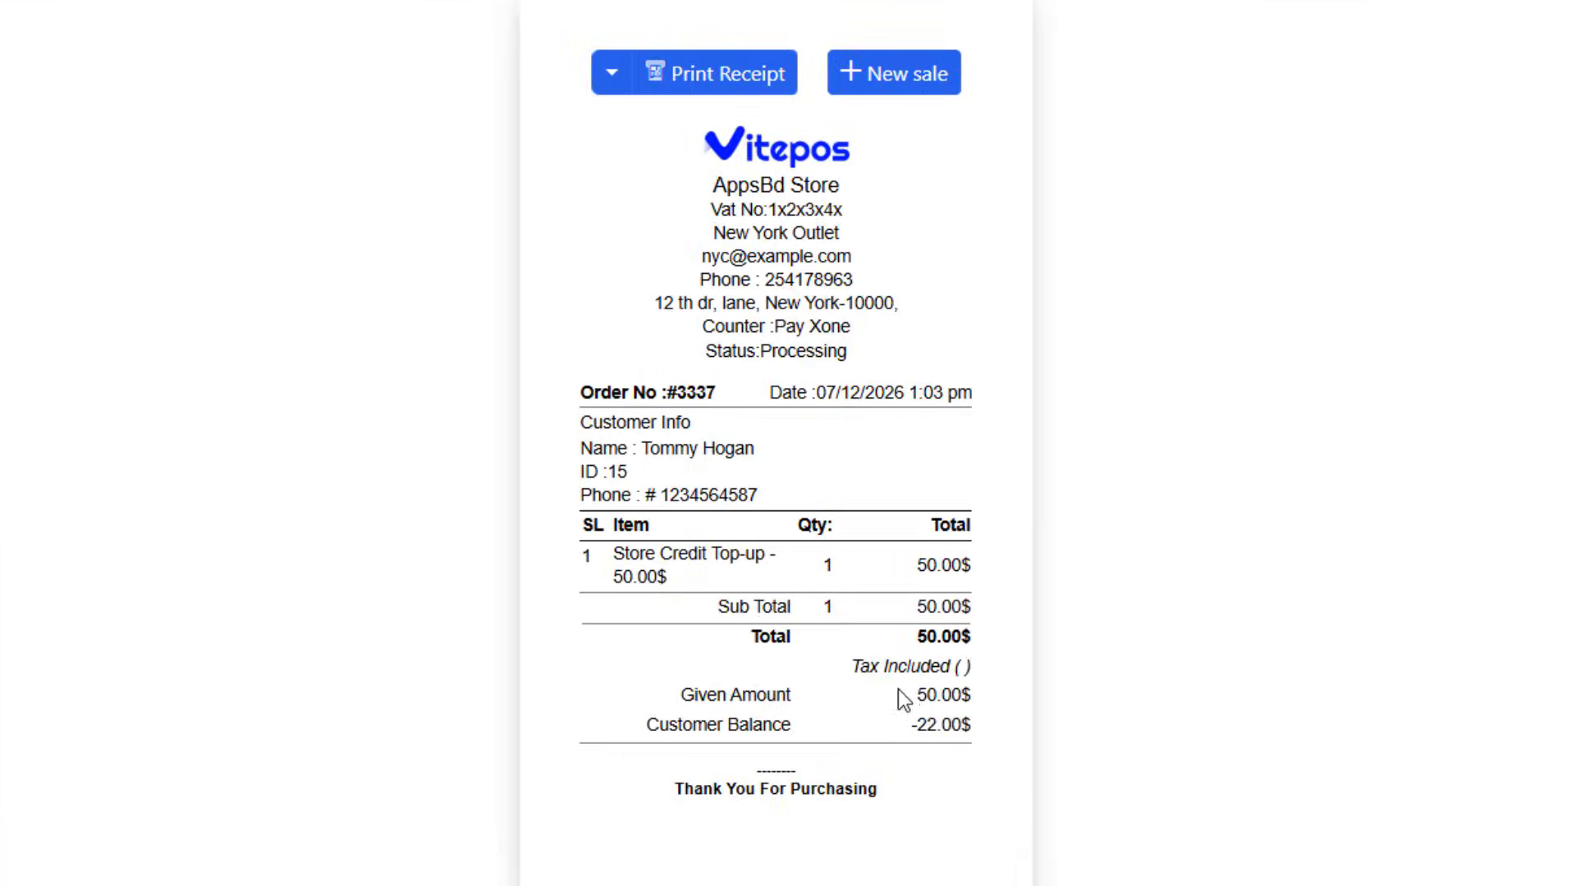
Check the given amount and the customer balance on the account payment receipt
left_click_drag(900, 691, 977, 693)
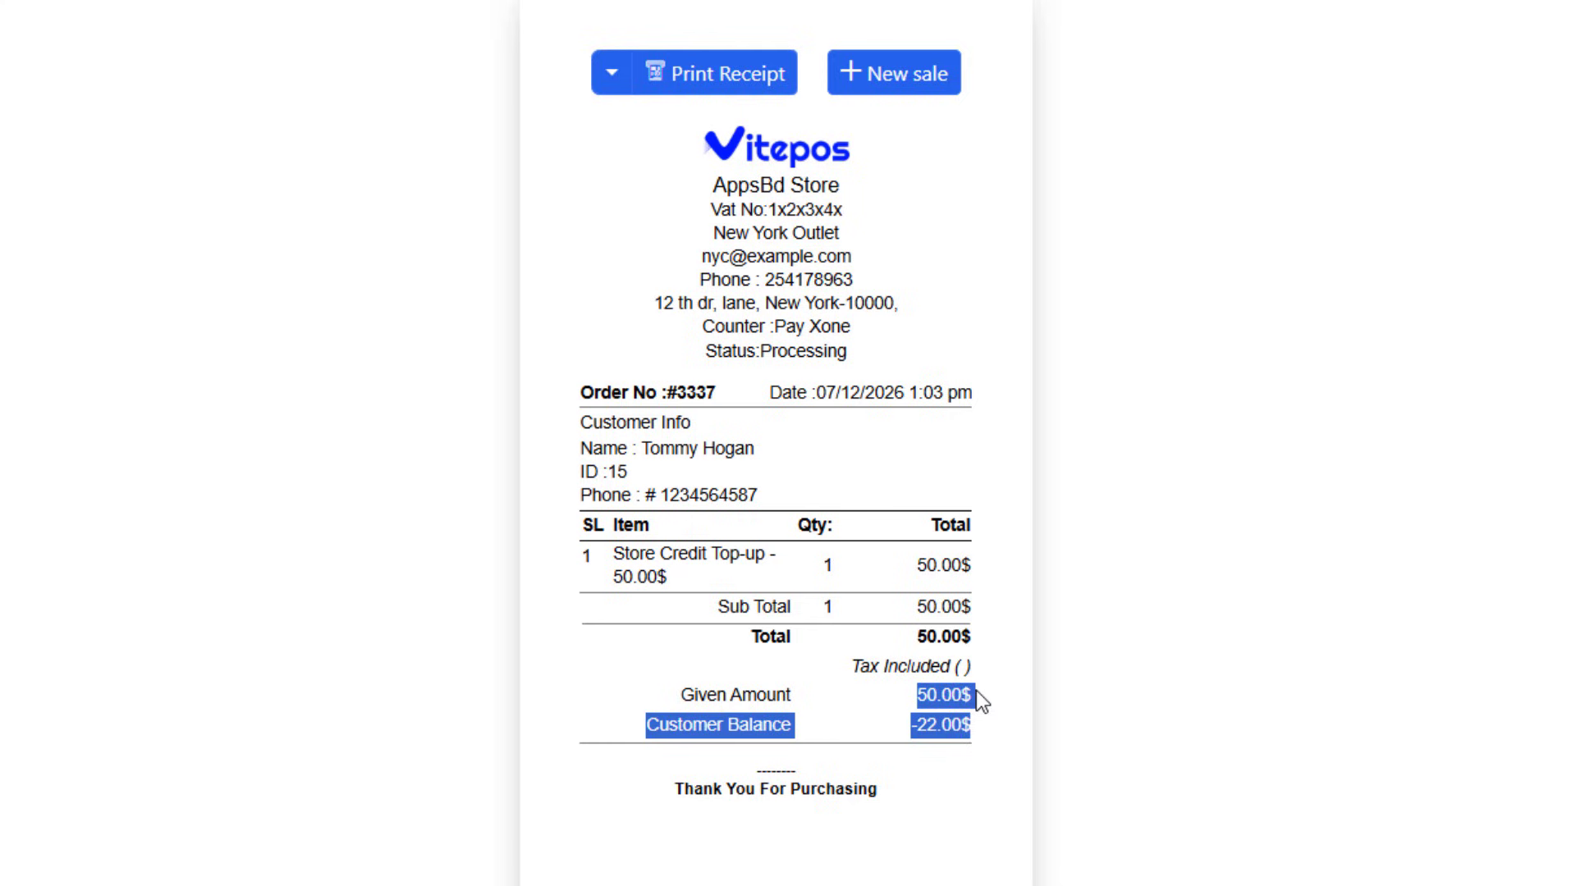
left_click(957, 690)
left_click_drag(650, 731, 798, 732)
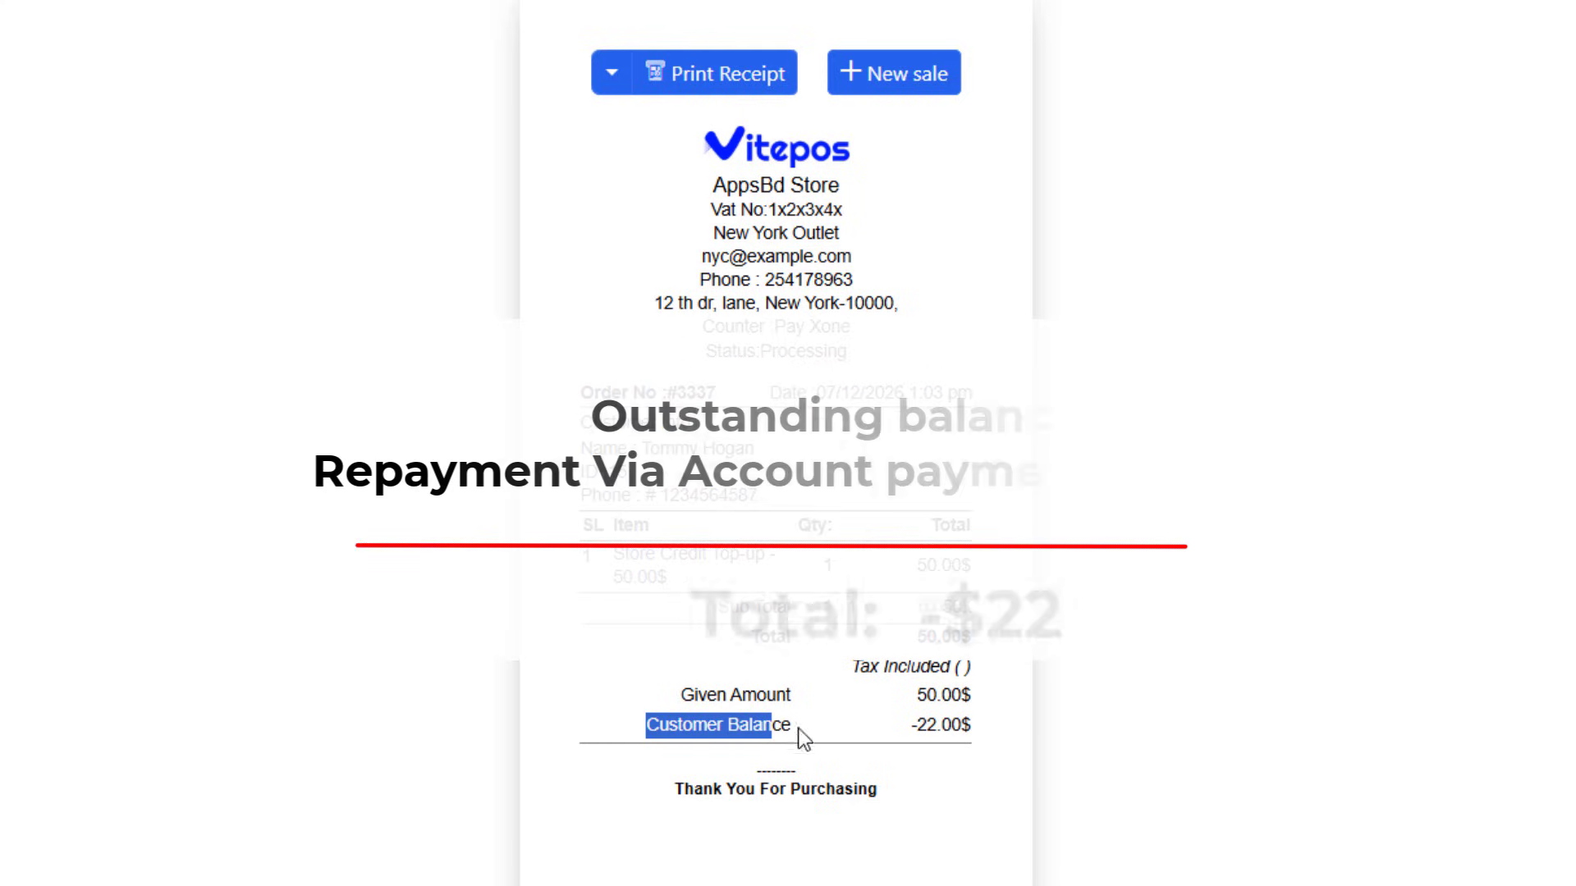
left_click(883, 714)
left_click_drag(912, 731, 973, 731)
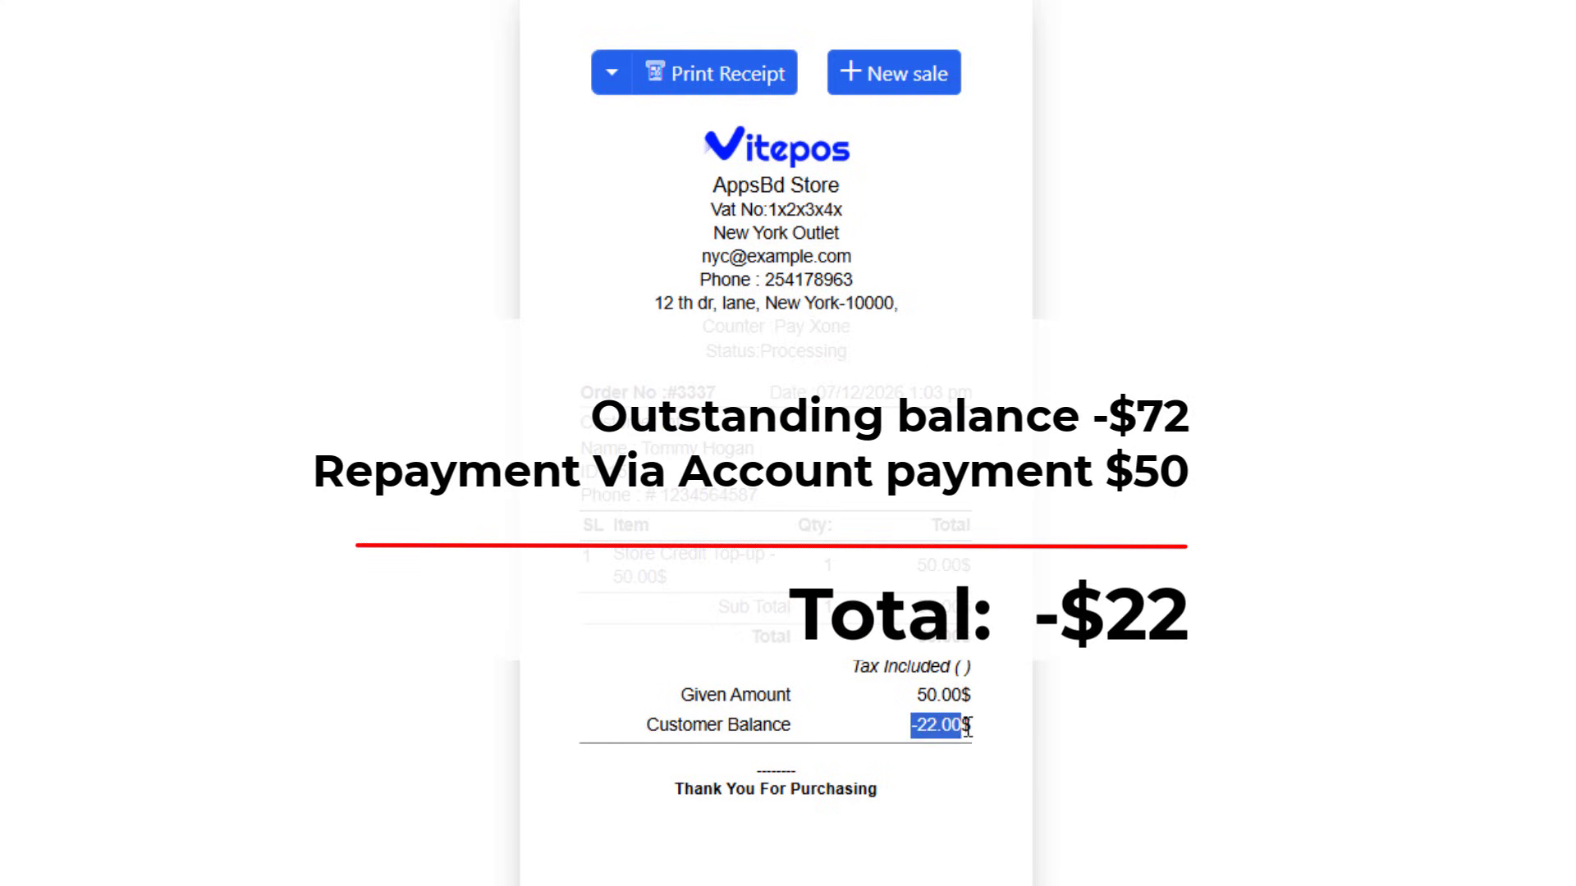
left_click(857, 806)
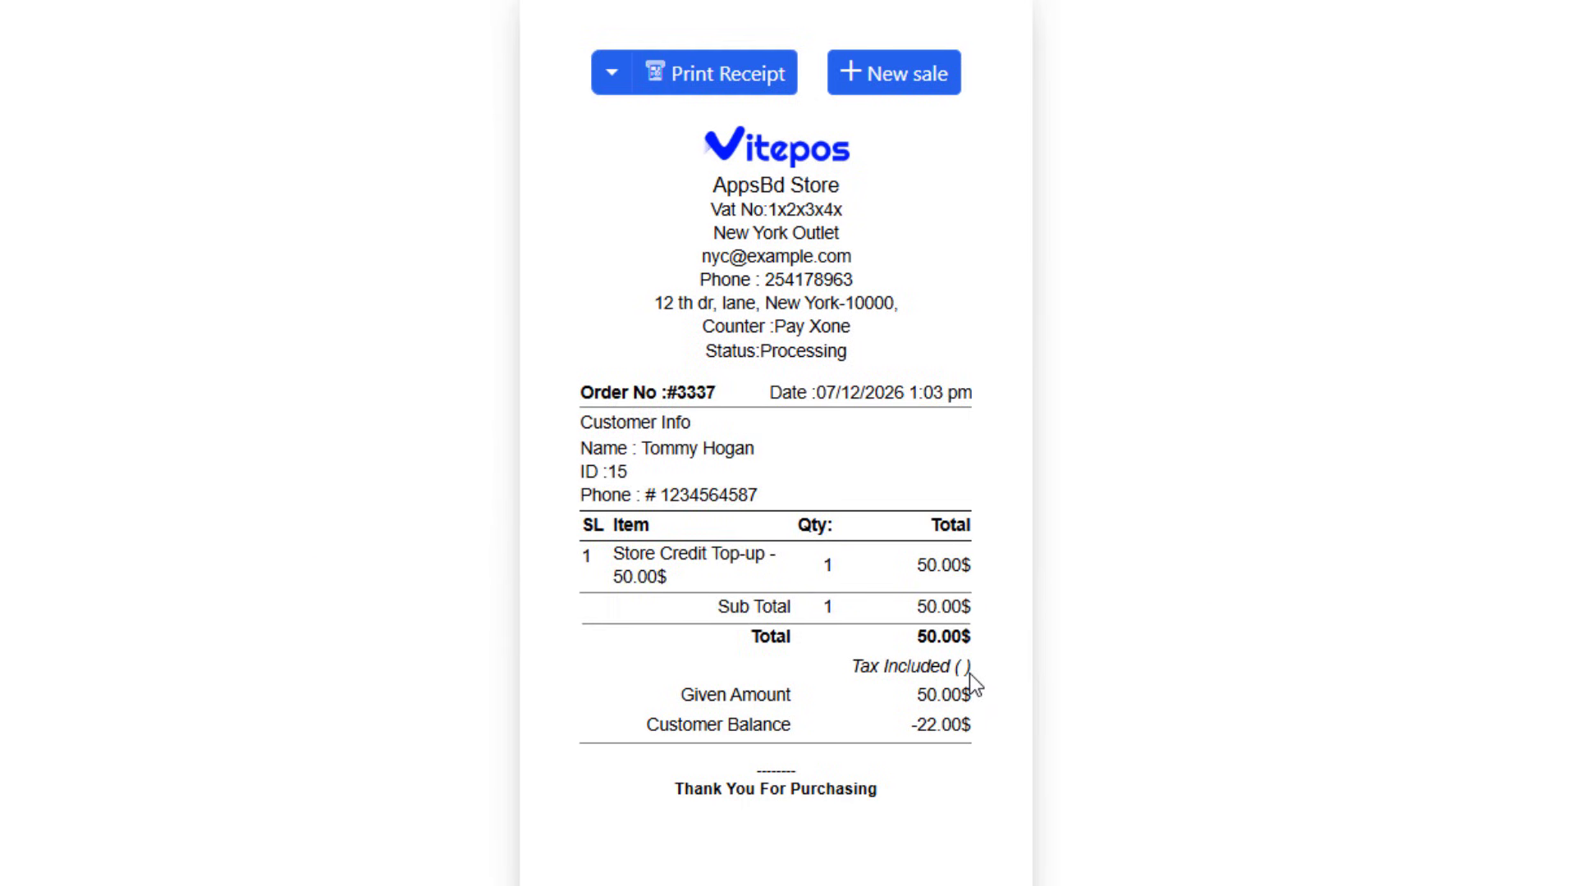
Leave the receipt and check the indebted customer's balance in the customer list
left_click(936, 78)
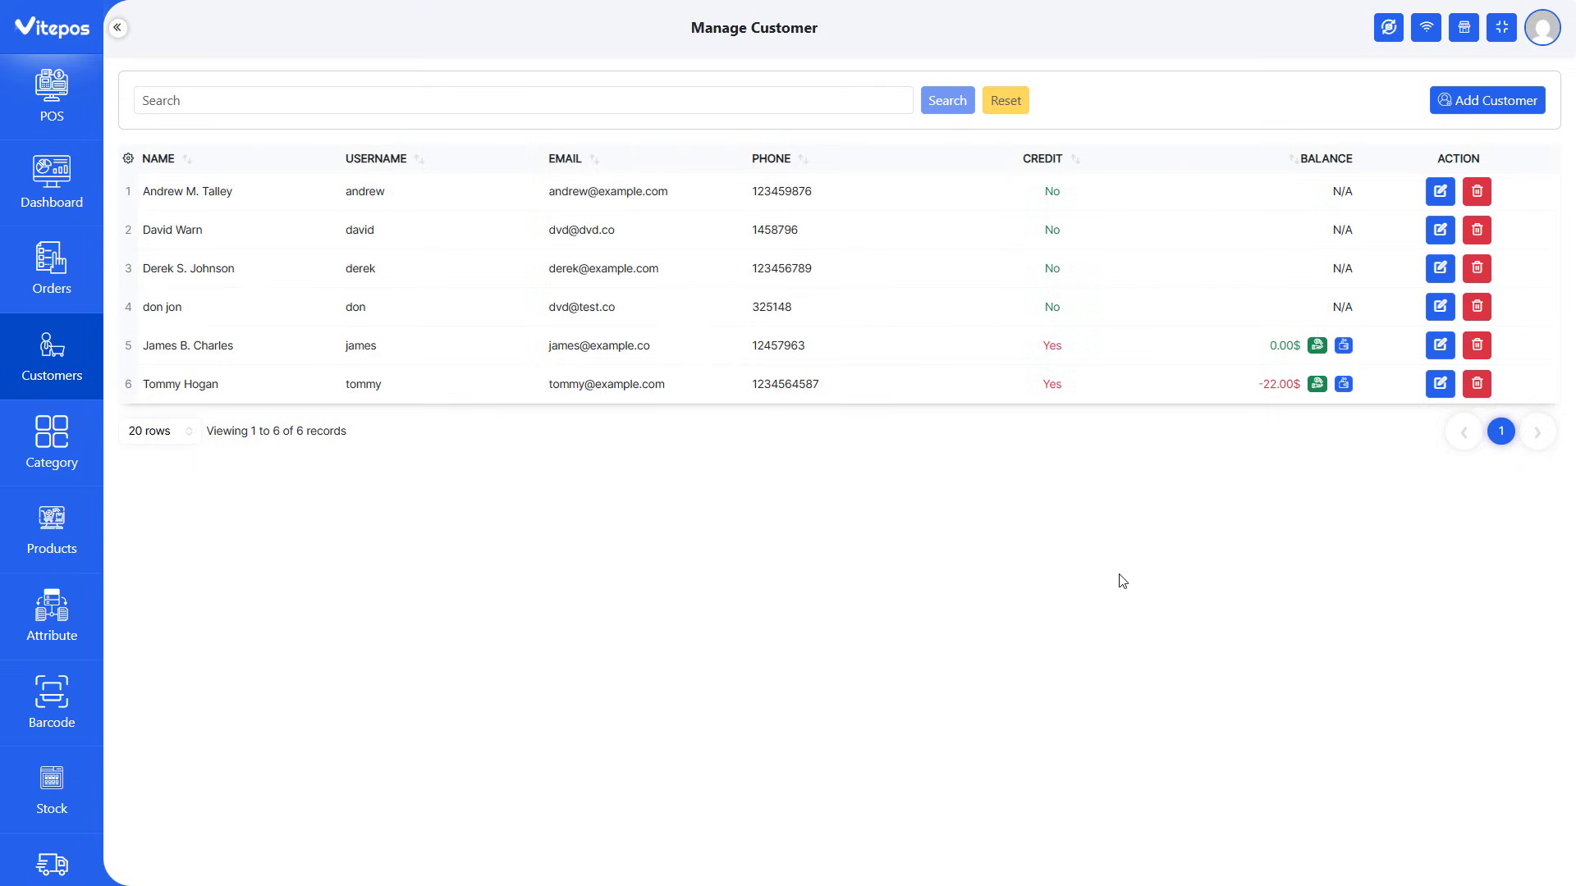
left_click_drag(1254, 391, 1296, 384)
left_click(1227, 474)
Open the credit reports and check the customer's total credit and outstanding amount
scroll(60, 704, "down", 5)
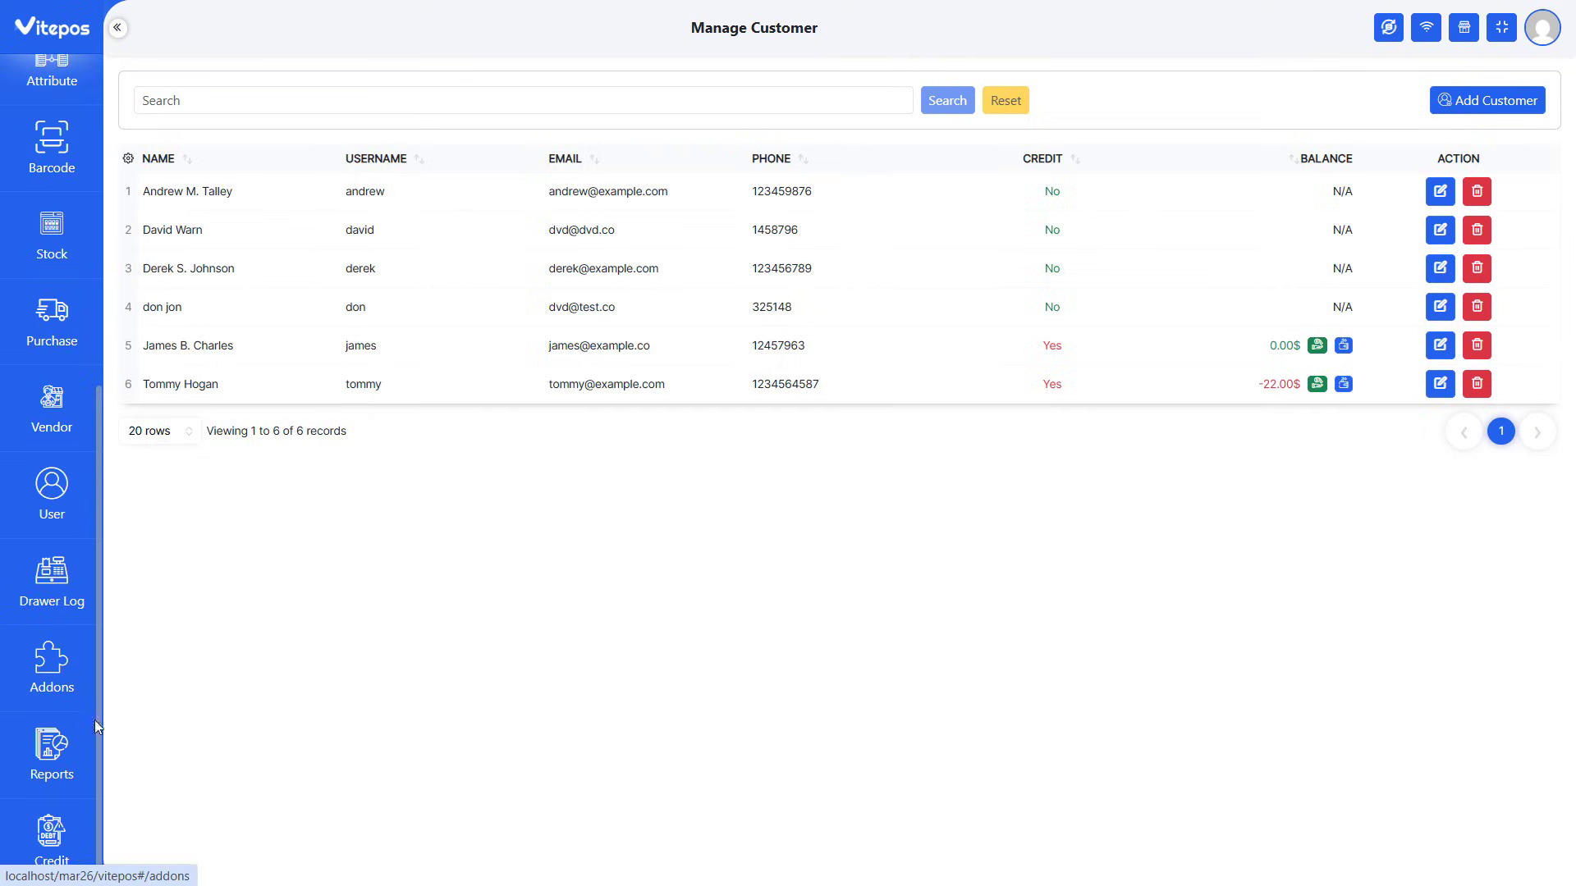
left_click(52, 837)
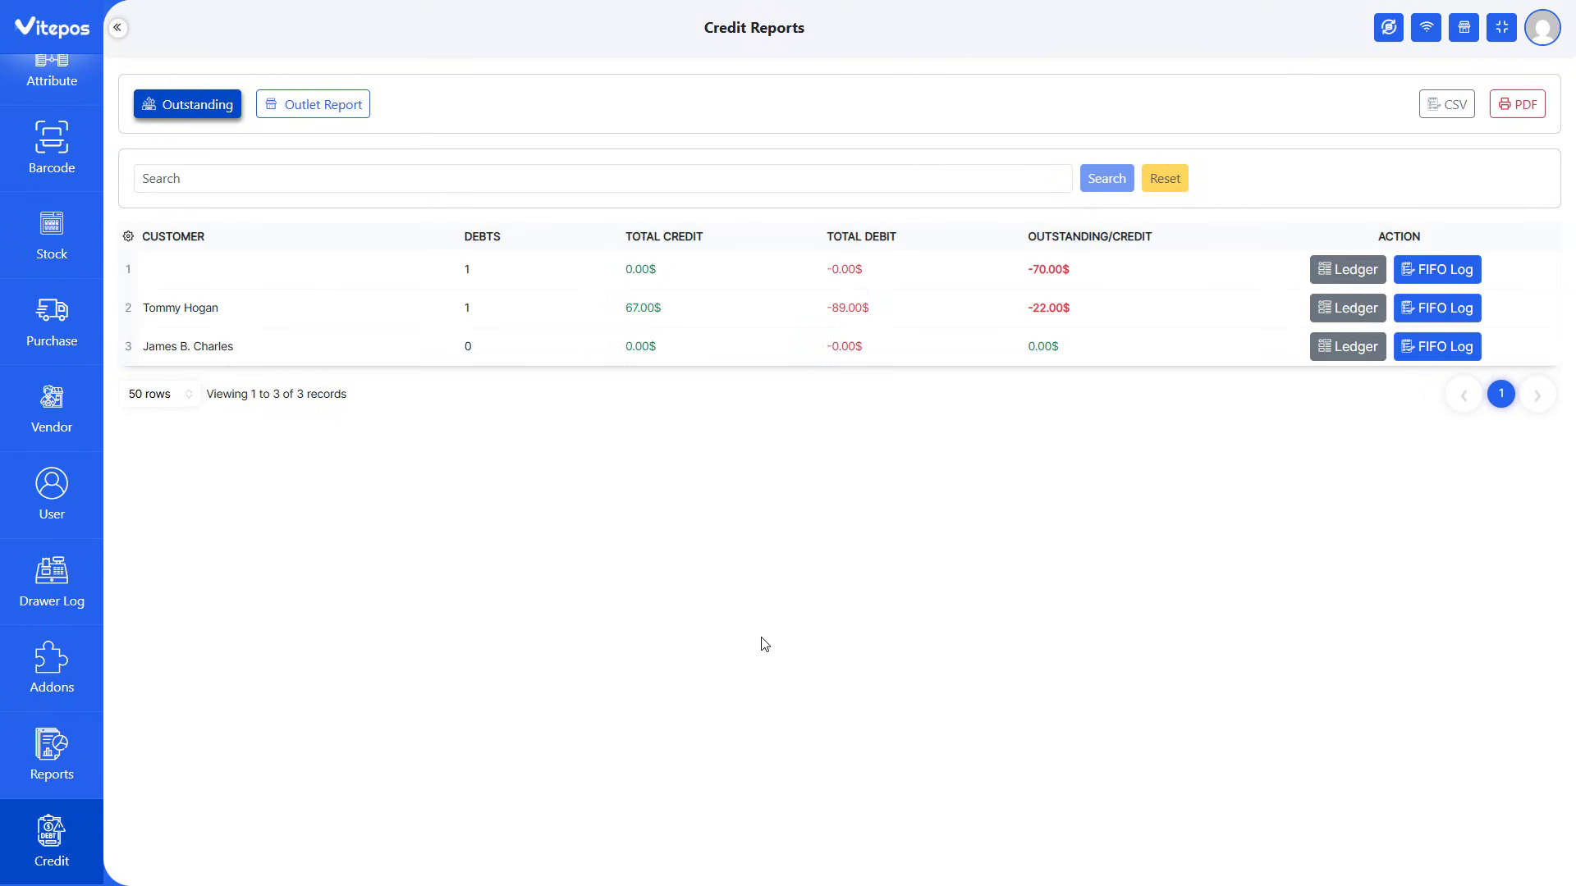
left_click_drag(585, 310, 763, 311)
left_click(612, 314)
left_click_drag(1023, 309, 1150, 306)
Review the net balance, total debit, total credit and debt limit in the indebted customer's account ledger, and close it
left_click(1328, 309)
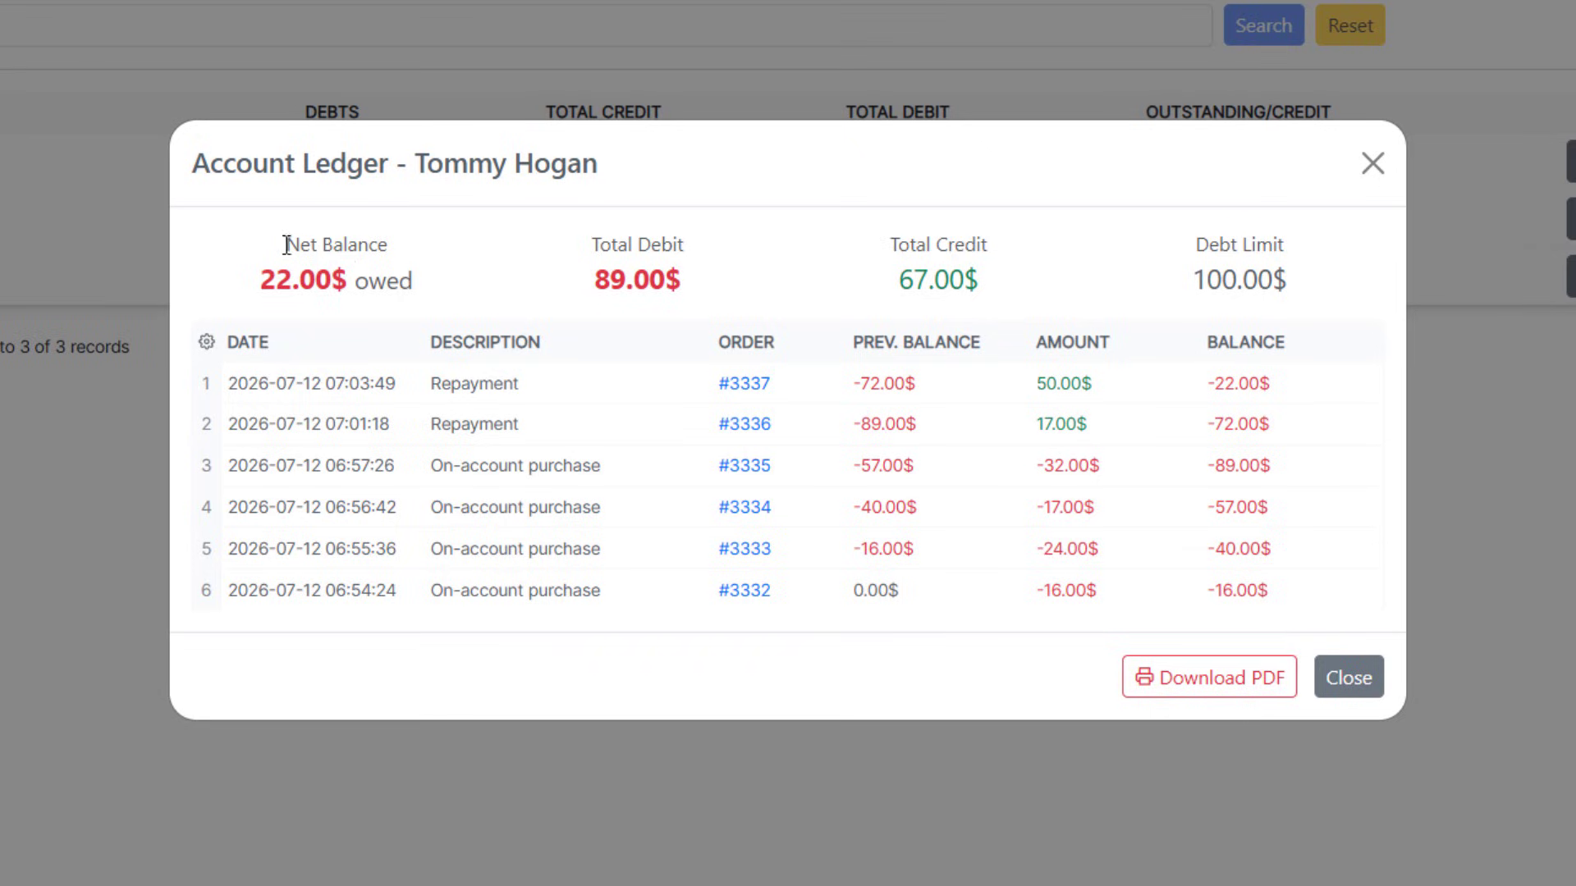
left_click_drag(275, 244, 418, 243)
left_click_drag(239, 284, 421, 287)
left_click_drag(505, 257, 718, 240)
left_click(718, 240)
left_click_drag(866, 243, 1013, 243)
left_click(1018, 244)
left_click_drag(898, 276, 989, 276)
left_click(1073, 248)
left_click_drag(1194, 244, 1323, 248)
left_click_drag(1299, 300, 1186, 293)
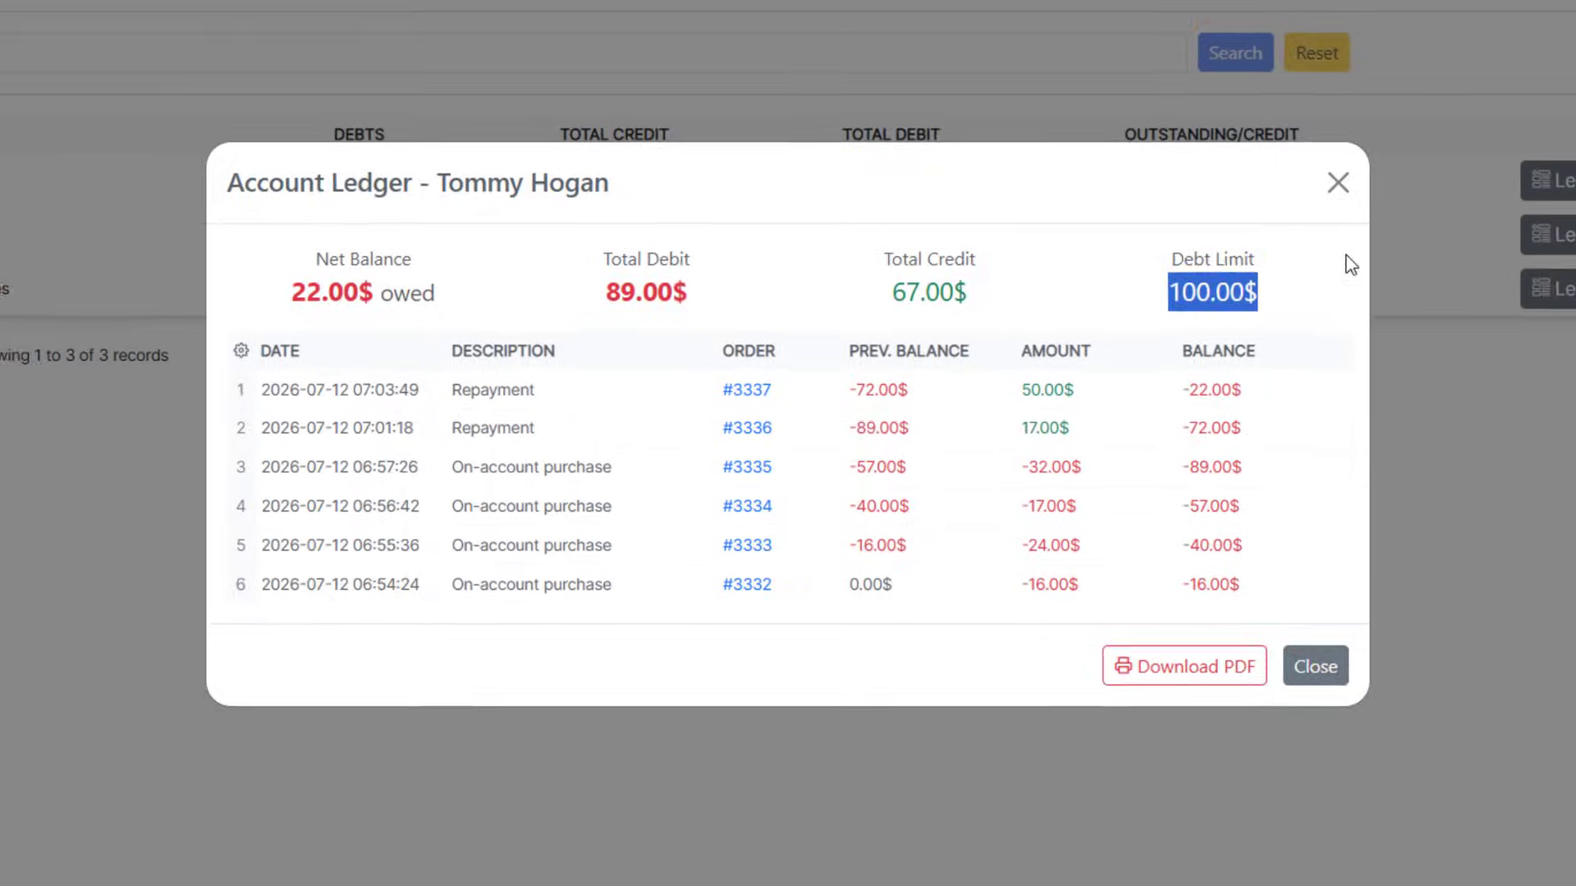
left_click(1372, 163)
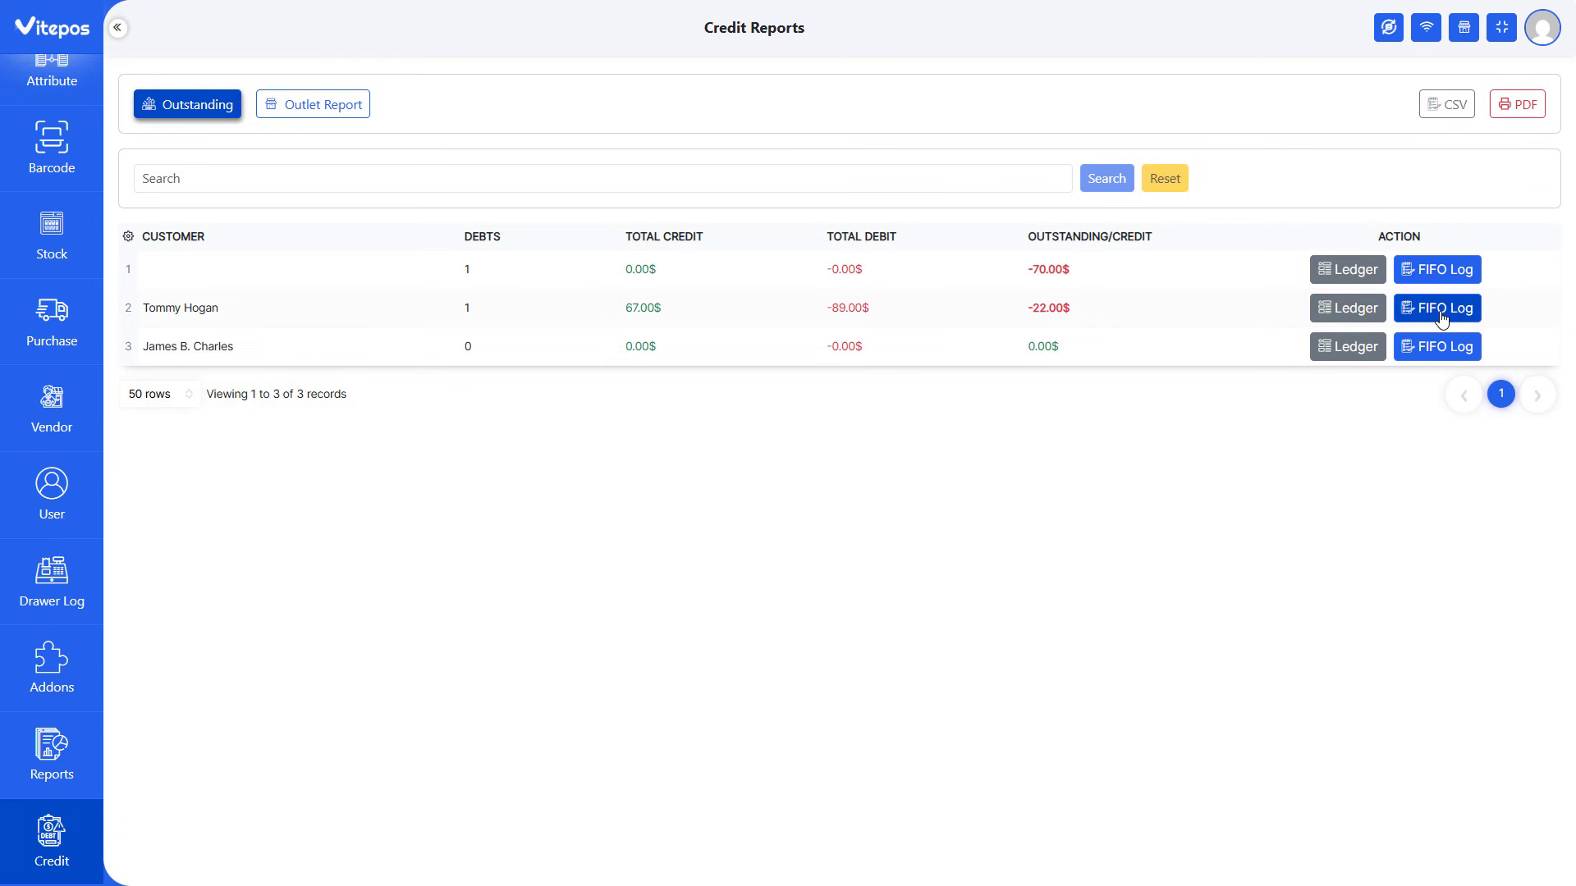
Open the customer's FIFO log and review total debit, credit pool, credit applied, leftover credit and outstanding amount
left_click(1405, 309)
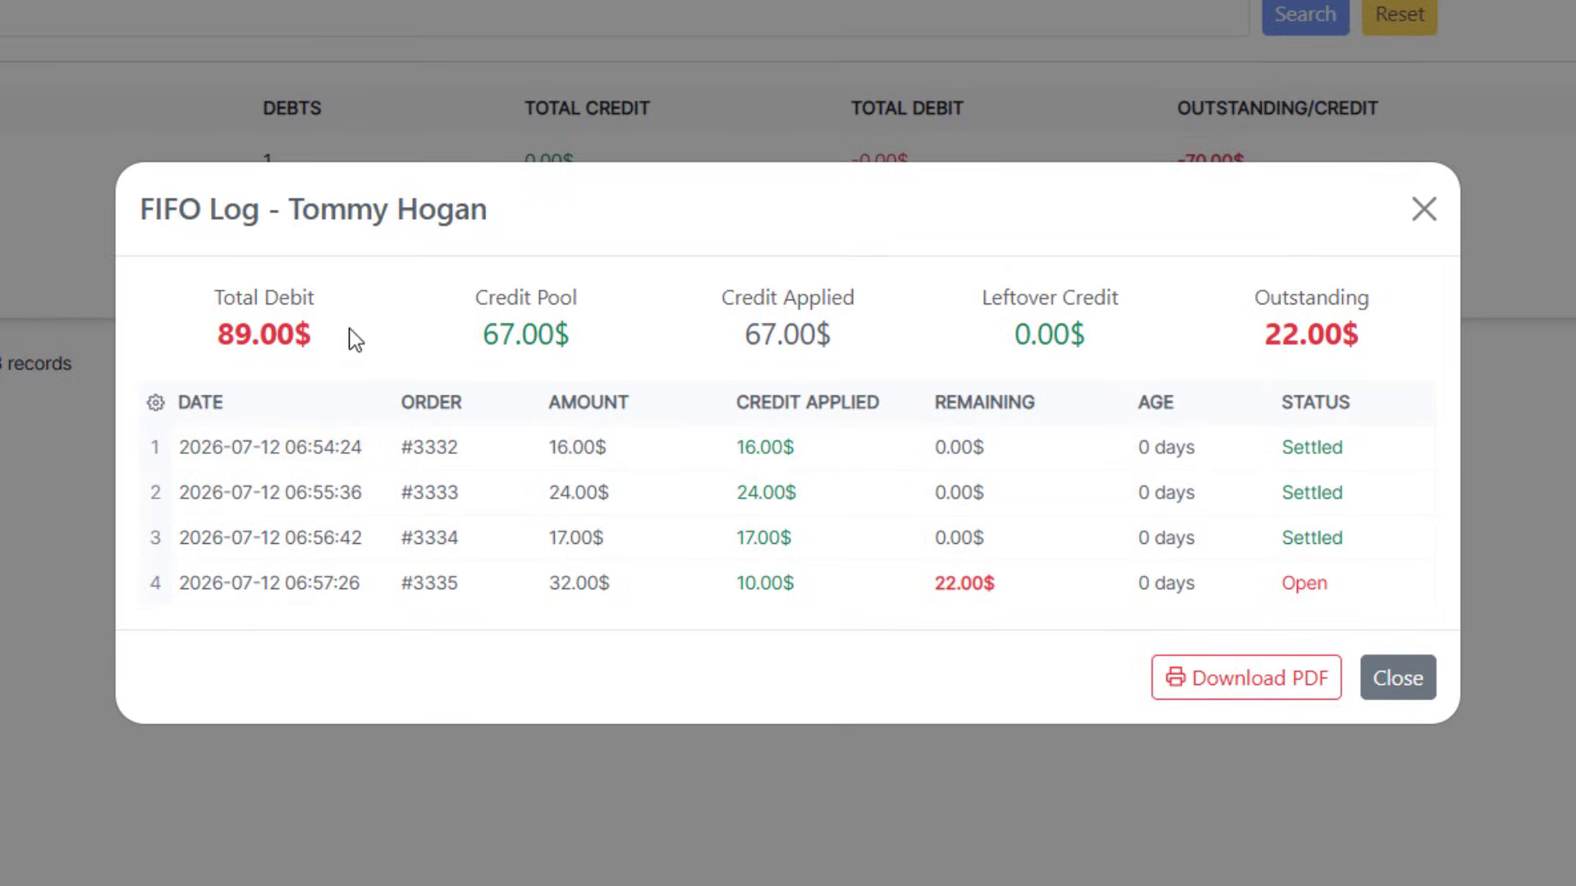
left_click_drag(213, 298, 323, 318)
left_click(323, 318)
left_click_drag(475, 297, 542, 303)
left_click(433, 351)
left_click_drag(722, 297, 869, 303)
left_click_drag(744, 334, 834, 345)
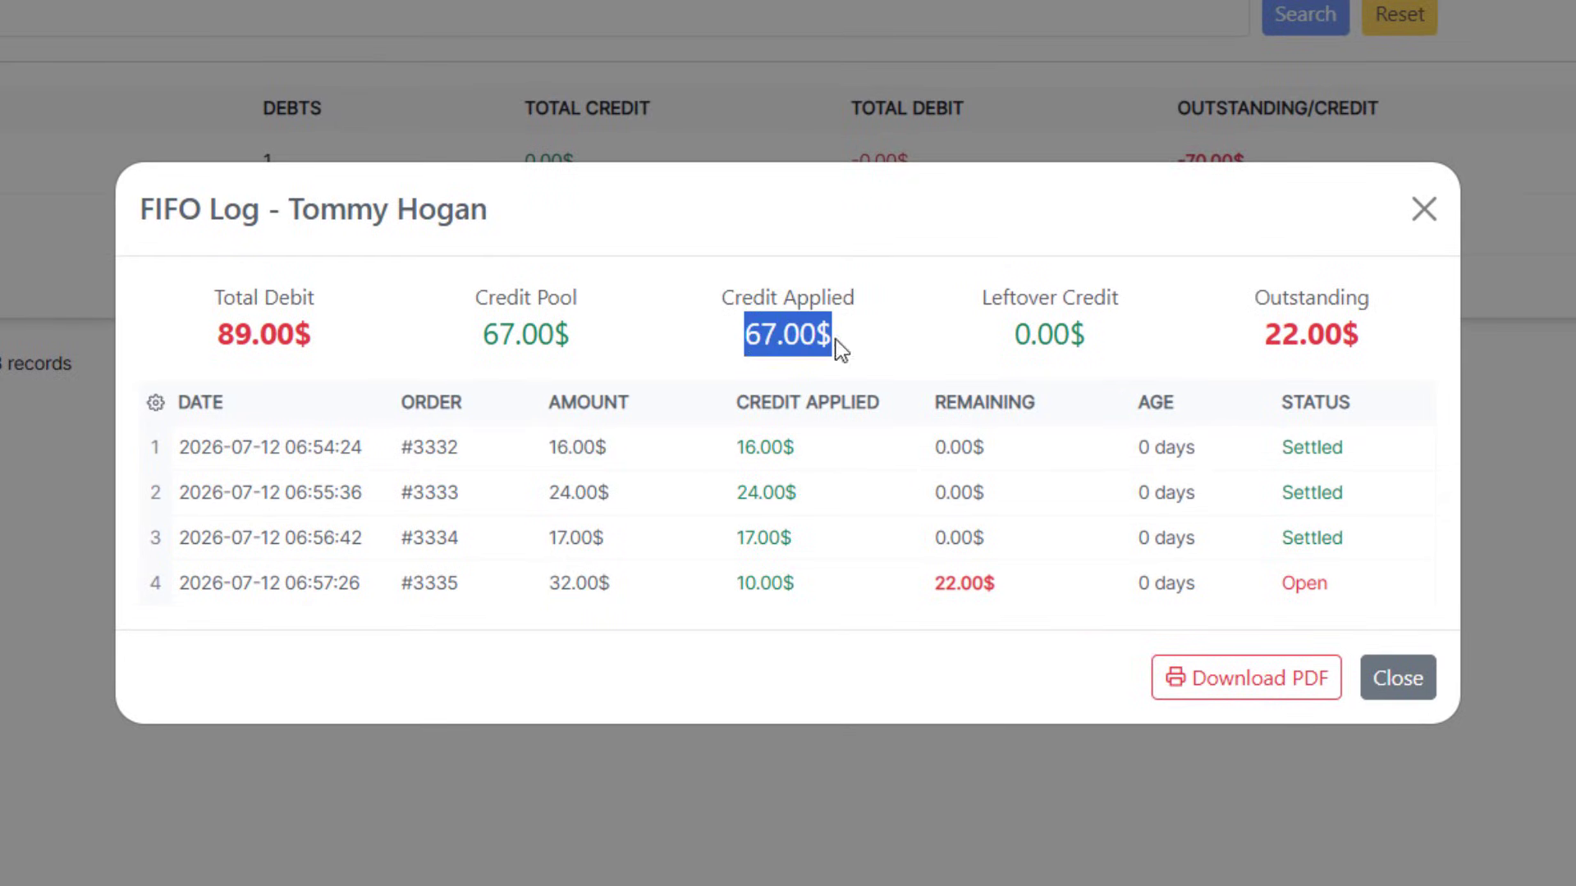
left_click(834, 345)
left_click_drag(982, 297, 1100, 300)
left_click(1100, 300)
left_click_drag(1253, 297, 1265, 335)
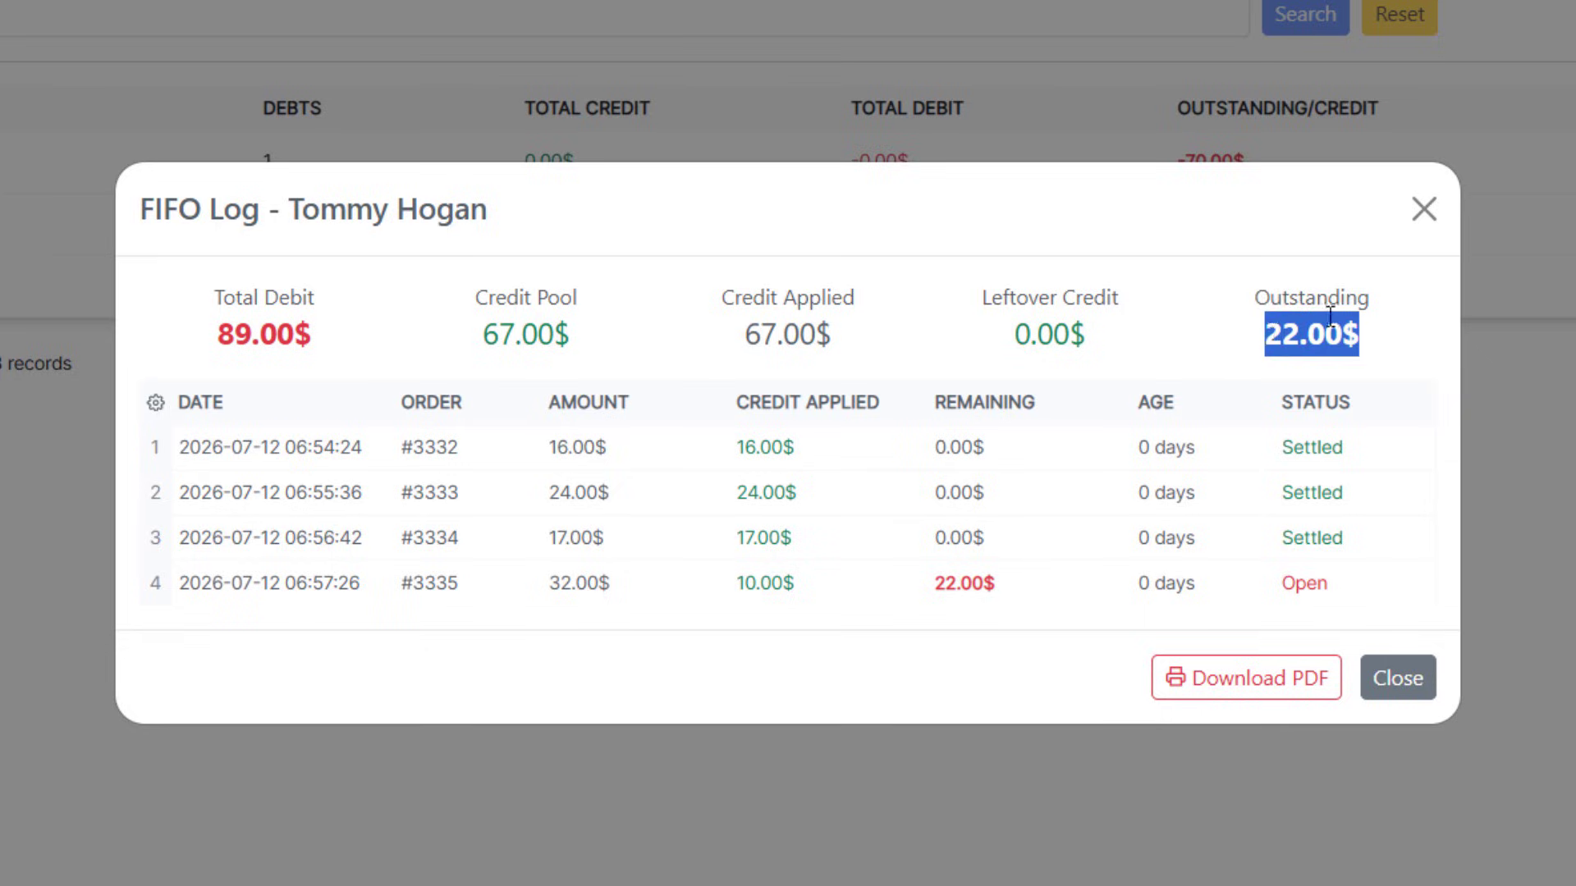
left_click(1336, 334)
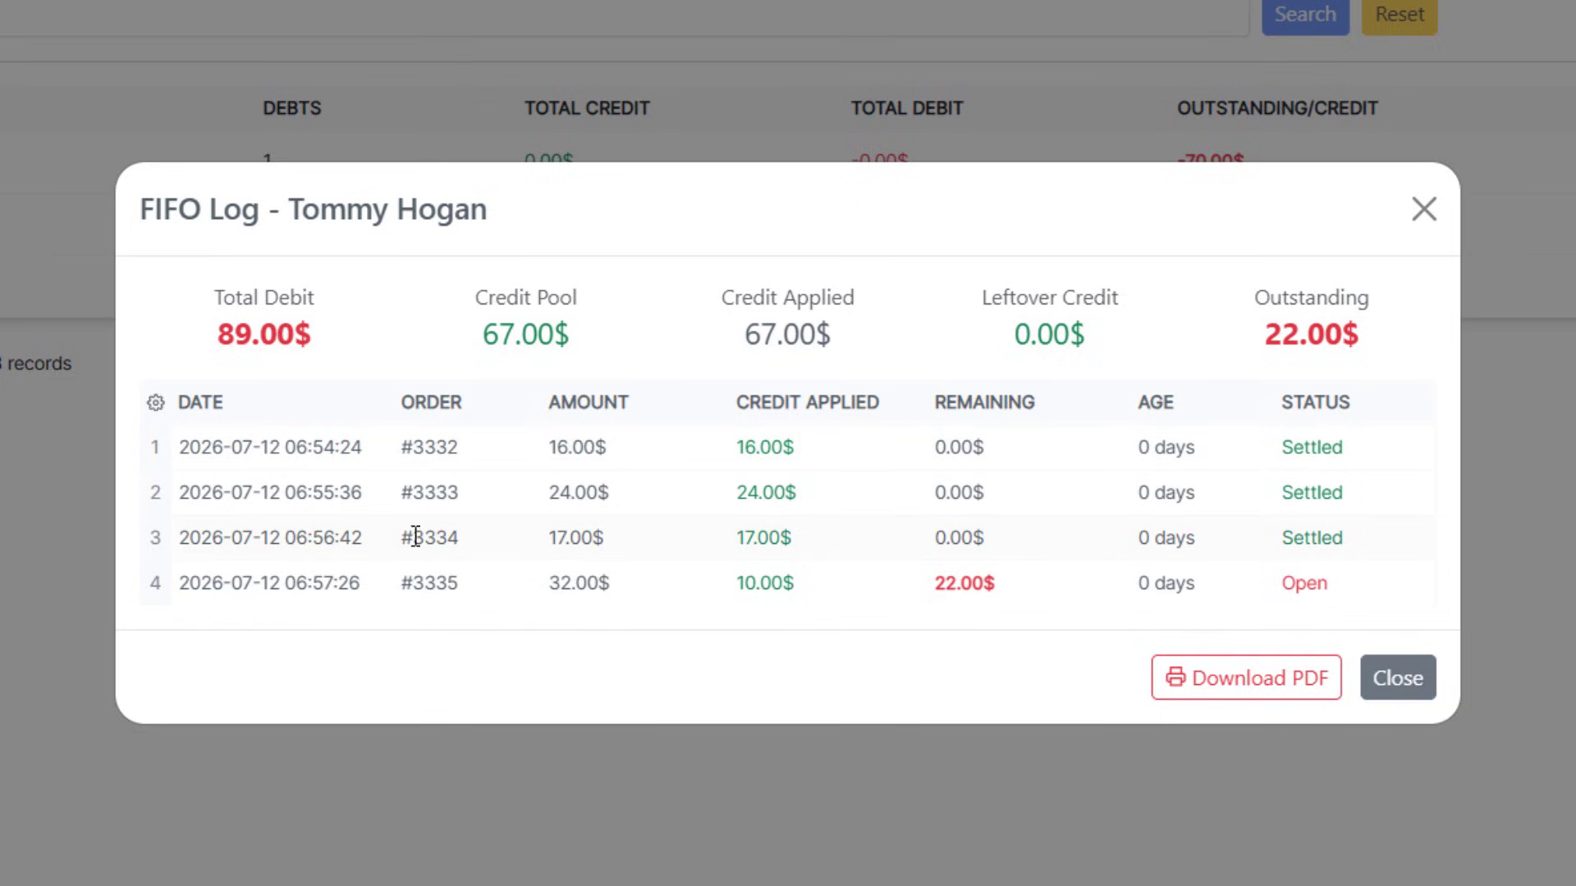
Examine in the FIFO log how the repayments were applied across the customer's on-account orders
left_click_drag(401, 538, 1377, 544)
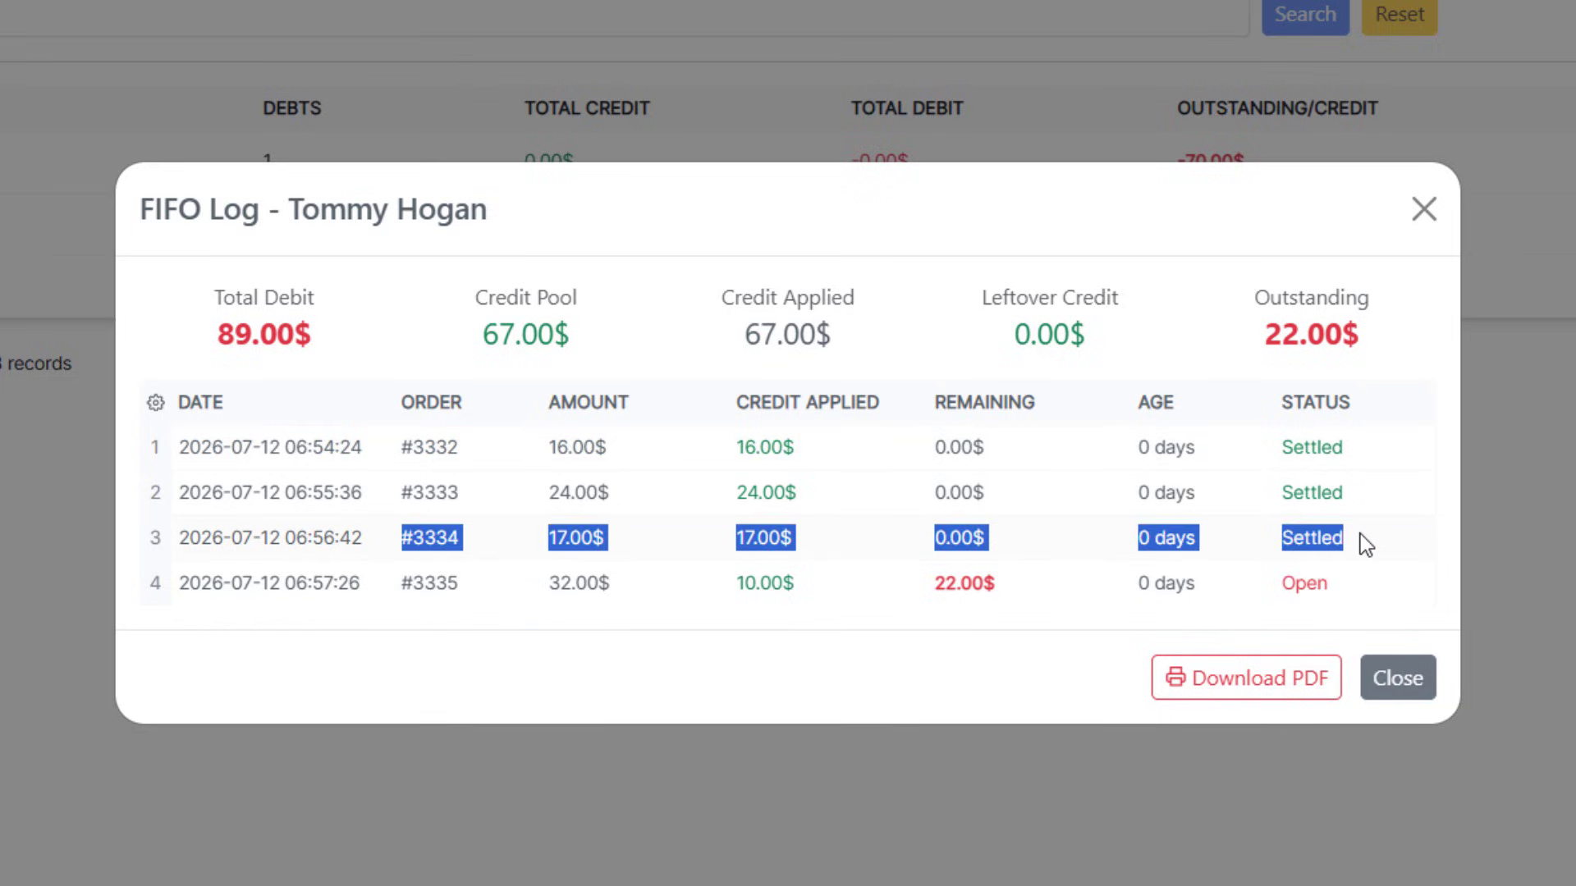
left_click(847, 531)
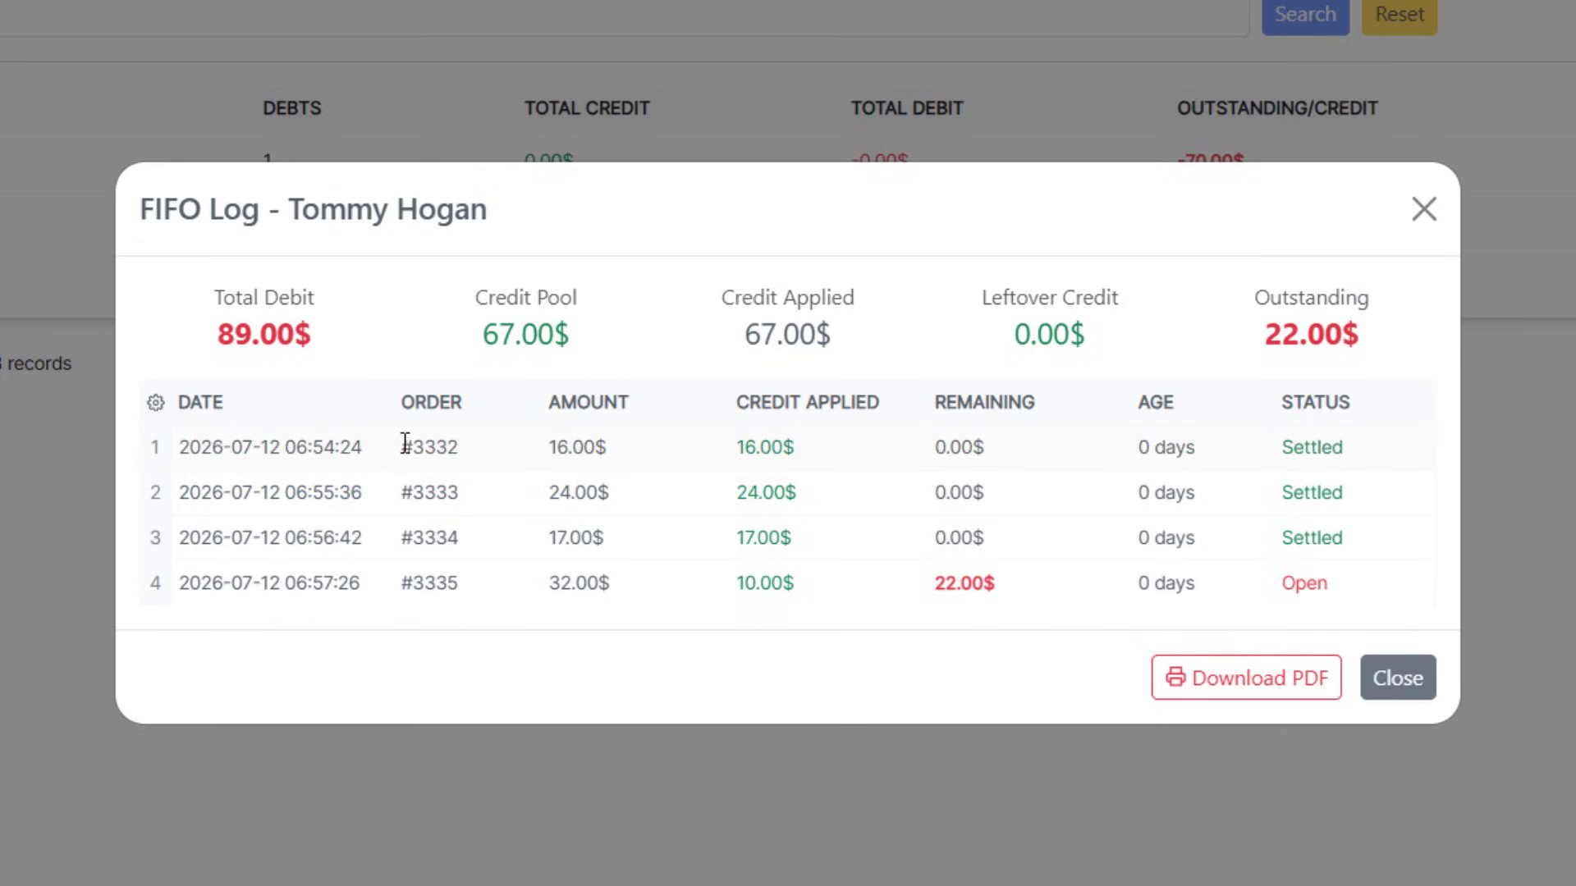
left_click_drag(404, 443, 633, 443)
left_click(633, 444)
left_click_drag(399, 493, 609, 492)
left_click(558, 493)
left_click(607, 483)
left_click_drag(542, 584, 618, 580)
left_click(607, 583)
left_click_drag(401, 491, 546, 484)
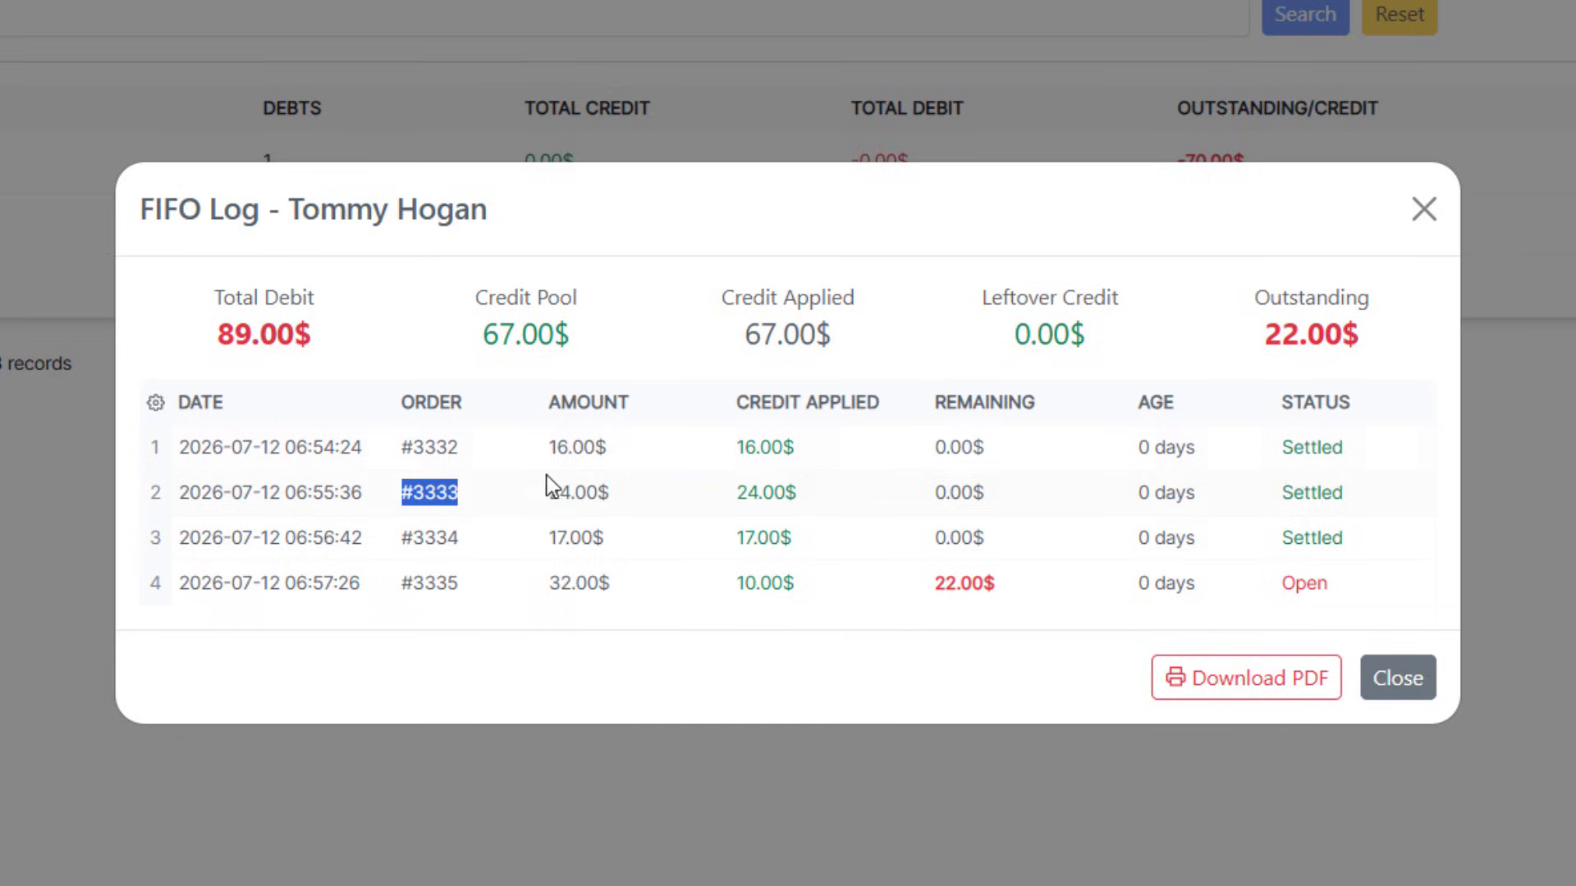
left_click(598, 598)
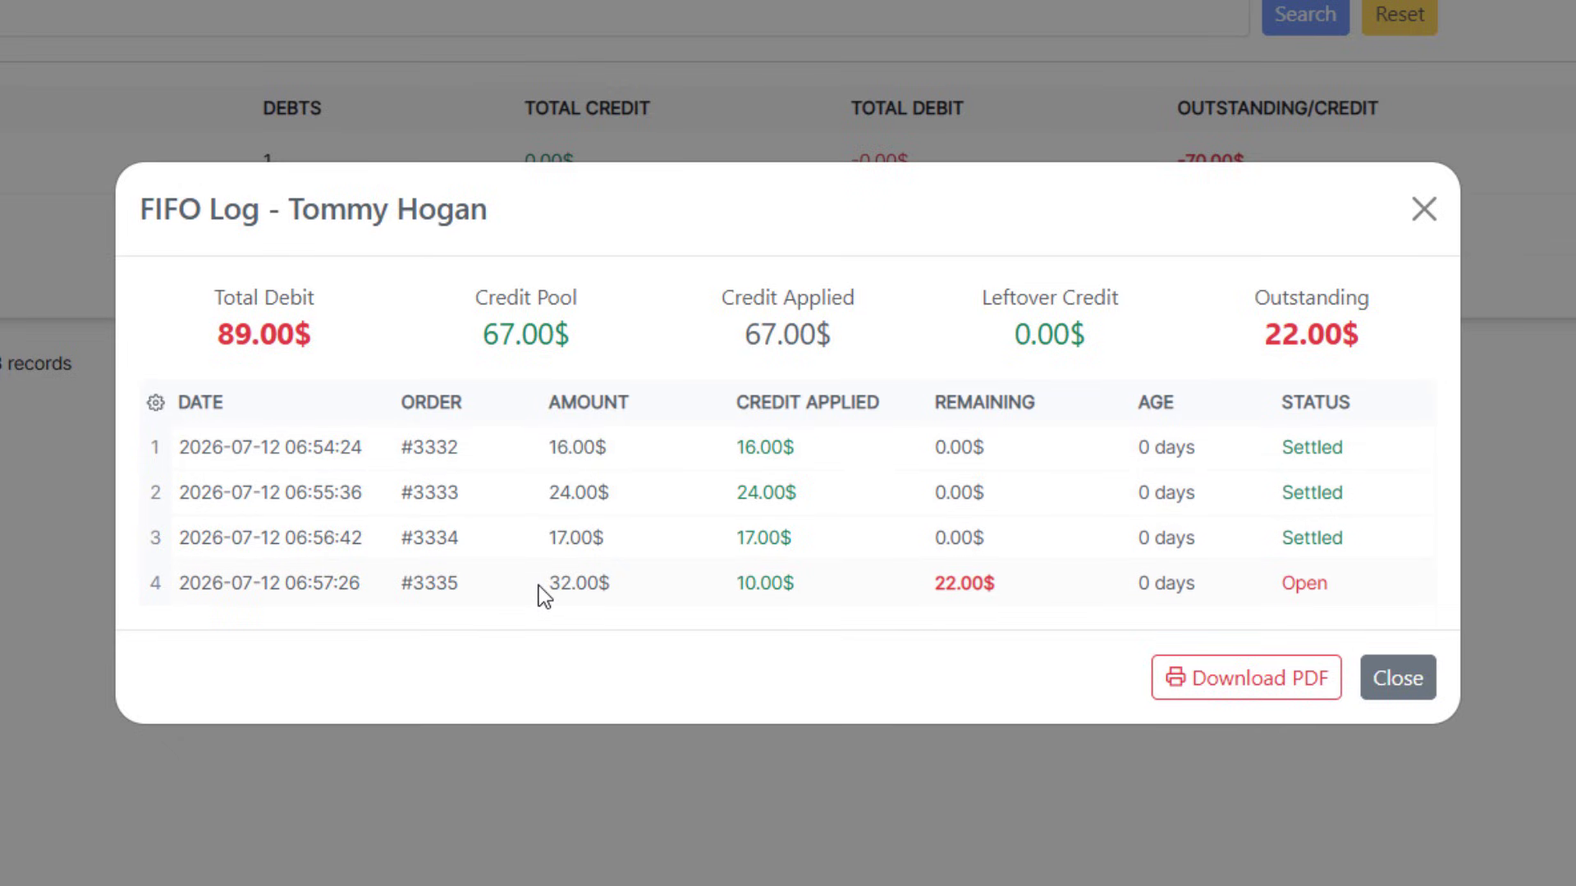
Examine the amount, remaining debt and status of the newest order in the FIFO log
left_click_drag(538, 586, 623, 587)
left_click(623, 588)
left_click_drag(392, 588, 470, 587)
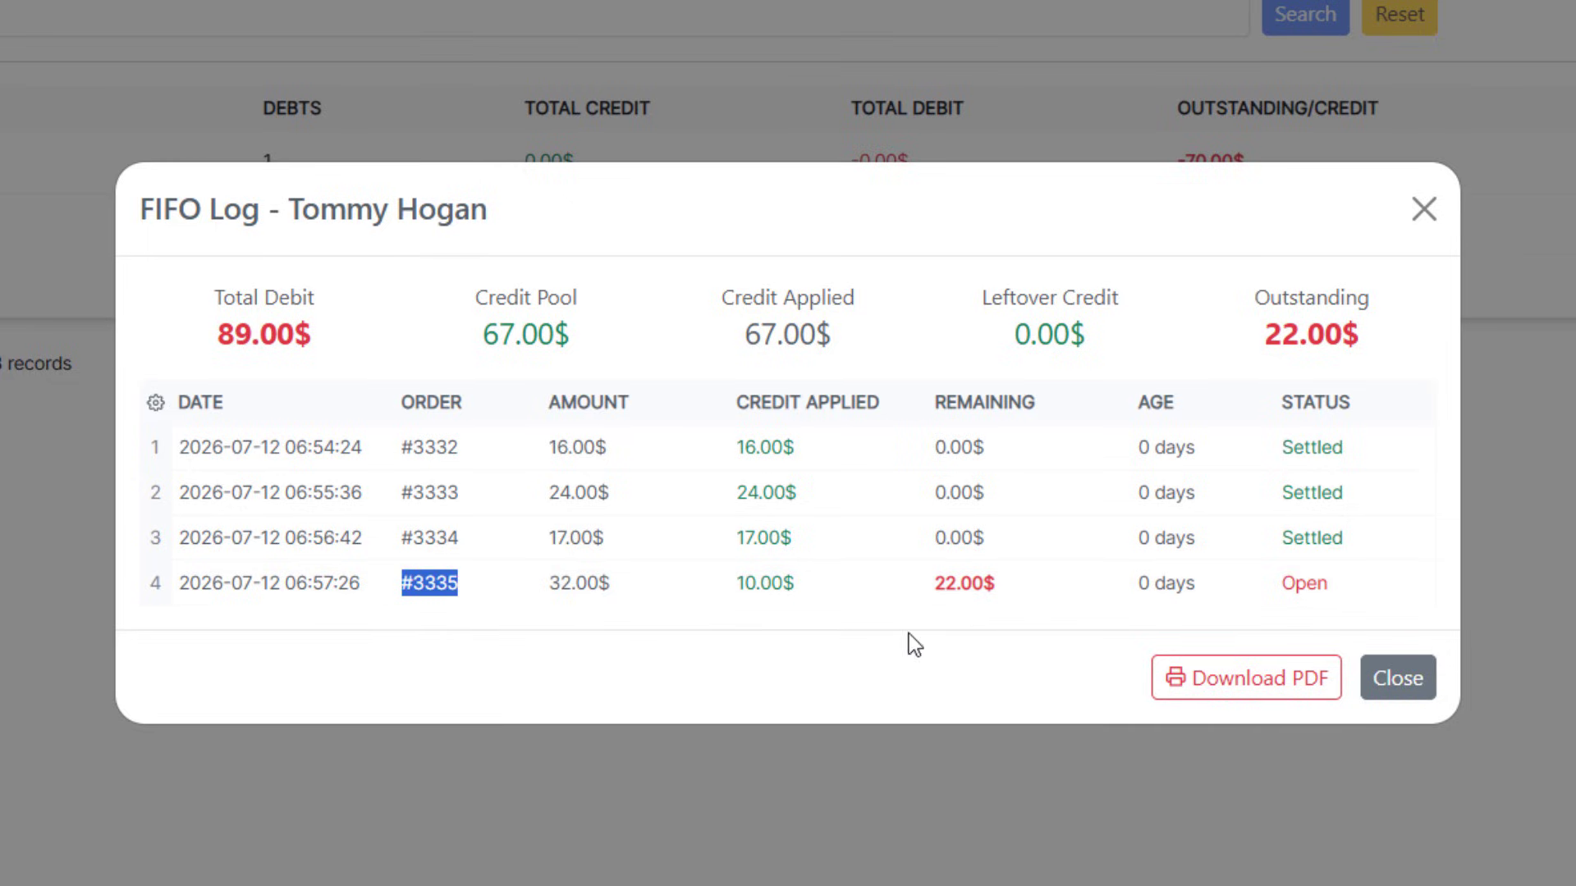
left_click(916, 587)
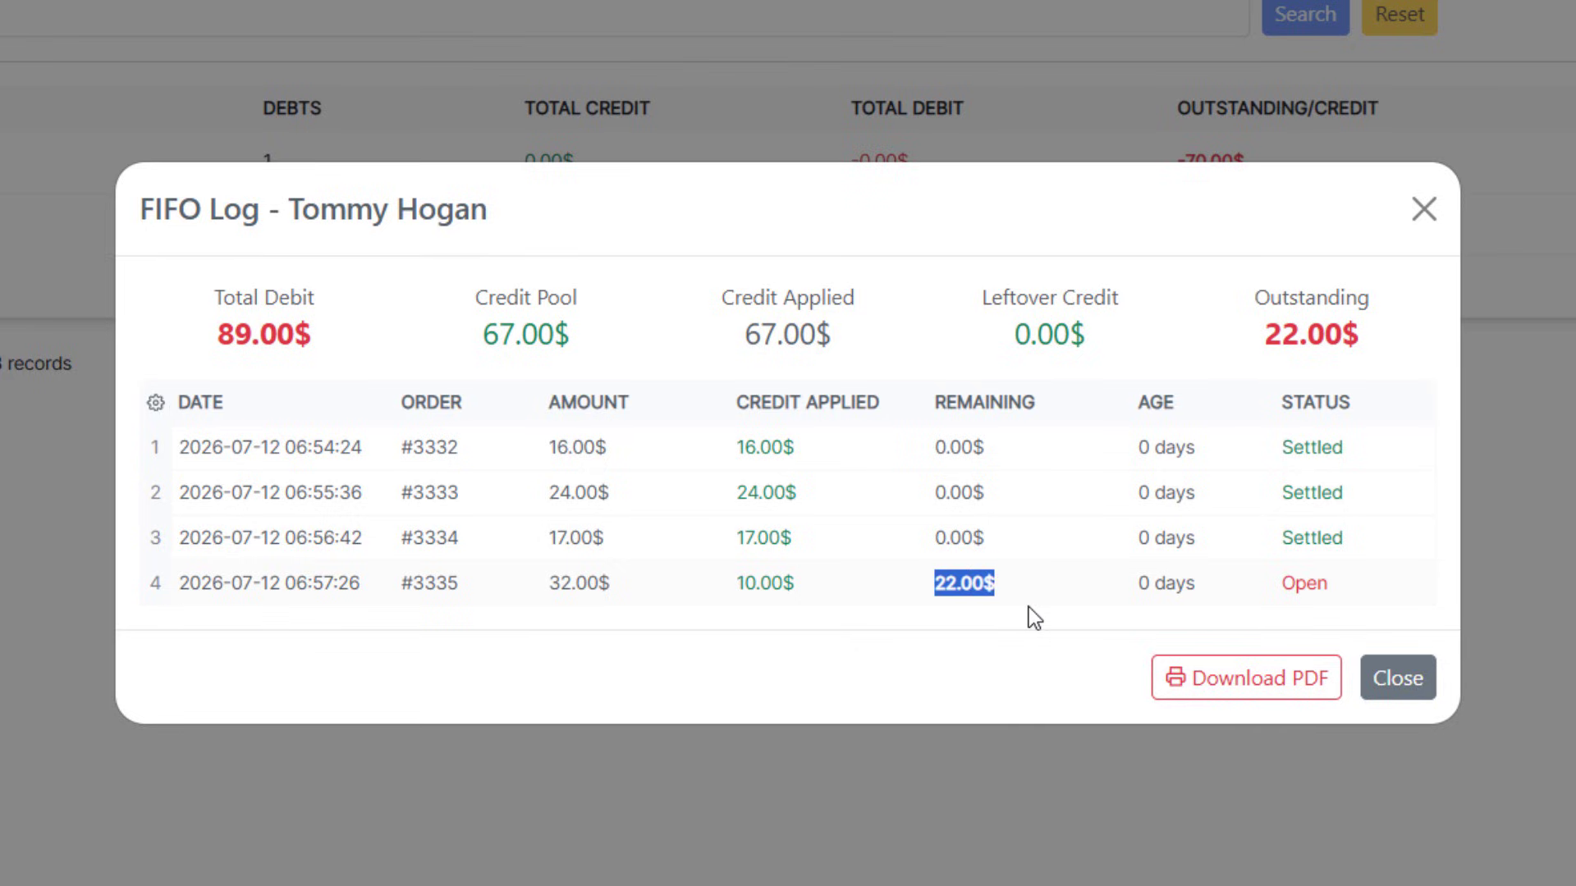
left_click(998, 618)
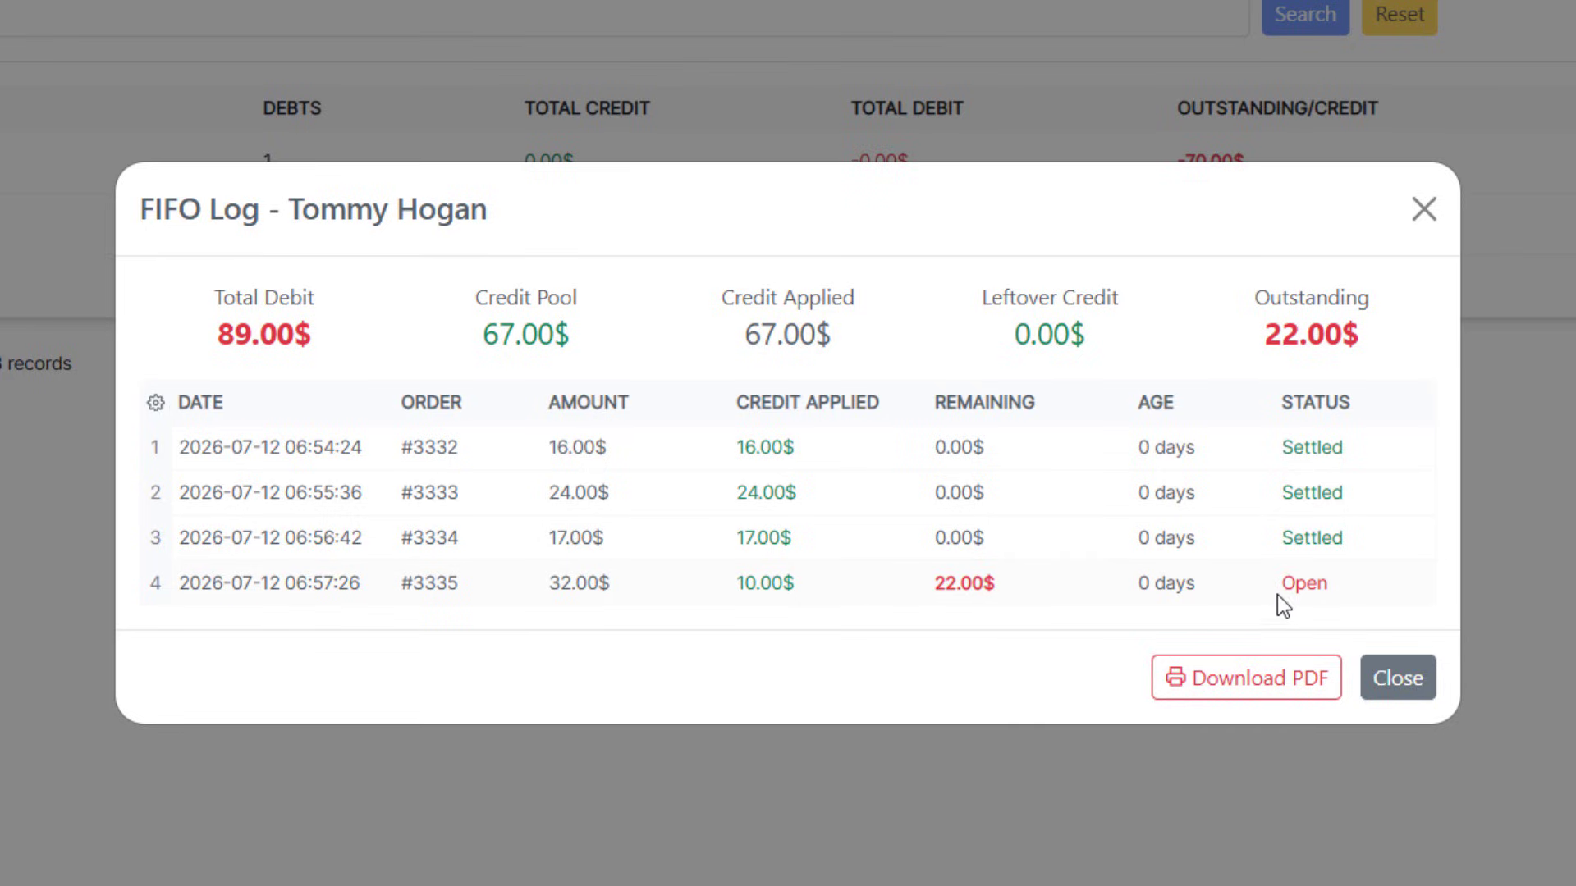
left_click_drag(1229, 588, 1346, 603)
left_click(1378, 606)
Check the status of the three older orders in the FIFO log, and close the log
left_click_drag(1363, 449, 1293, 453)
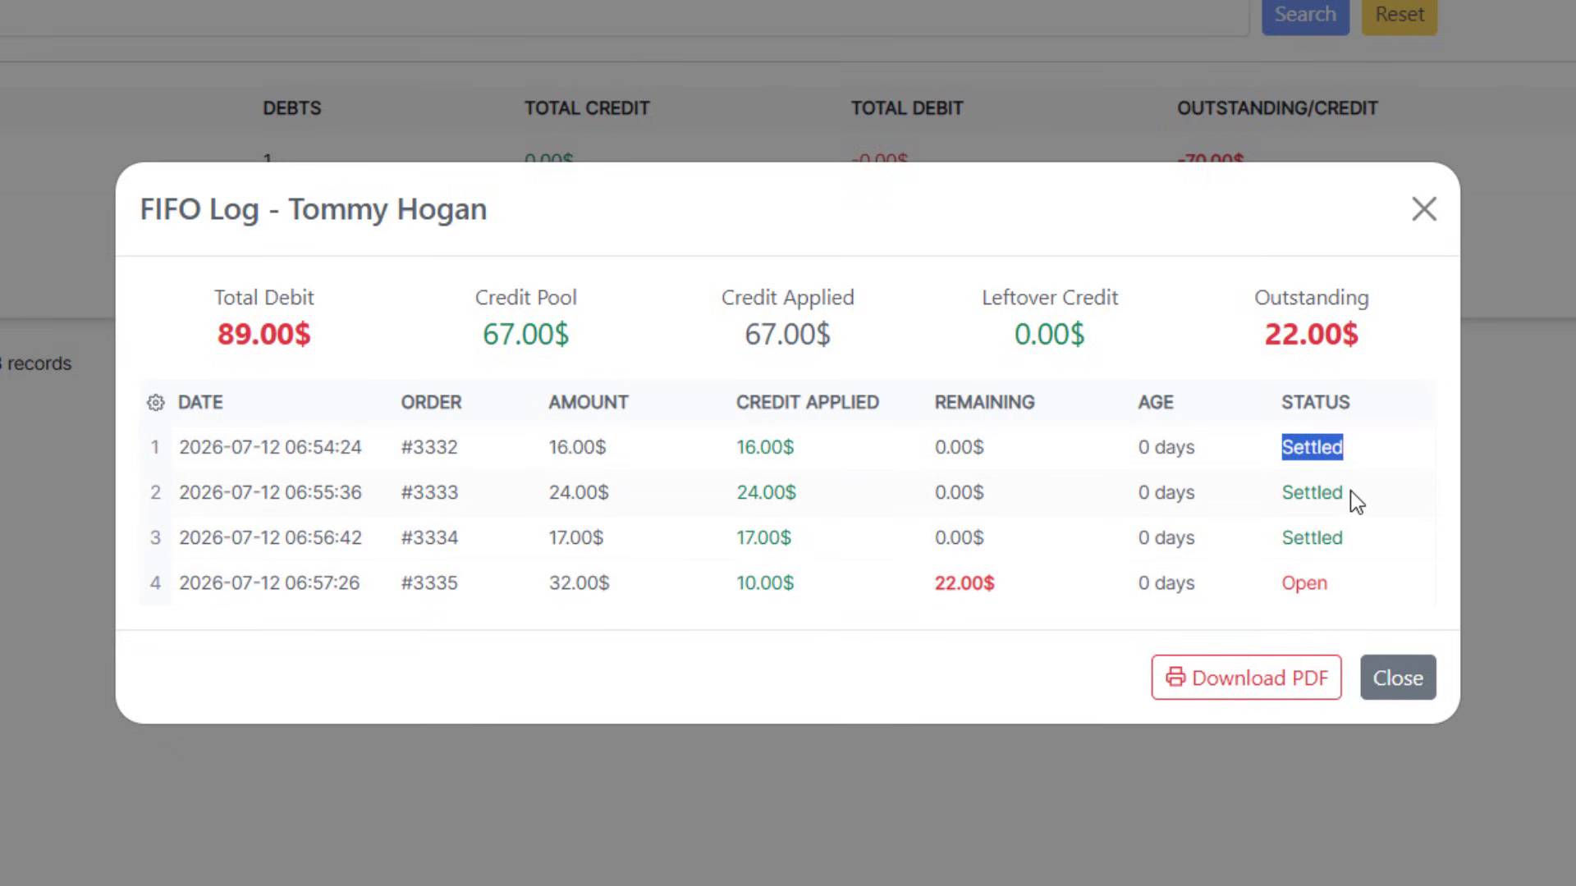
left_click_drag(1354, 494, 1289, 493)
left_click_drag(1374, 545, 1291, 533)
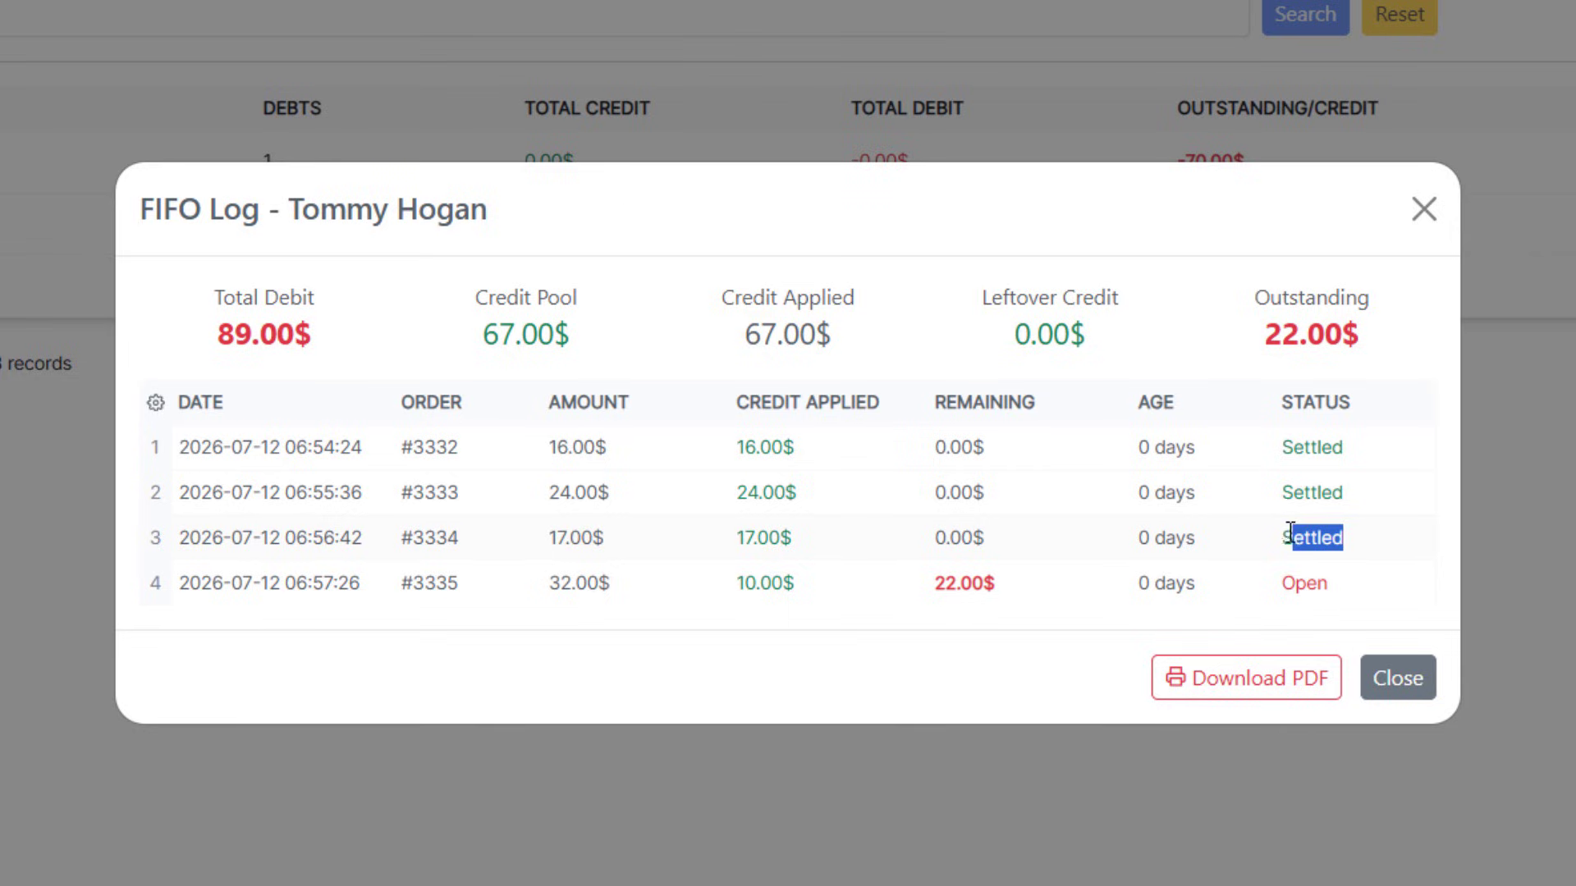
left_click(1385, 479)
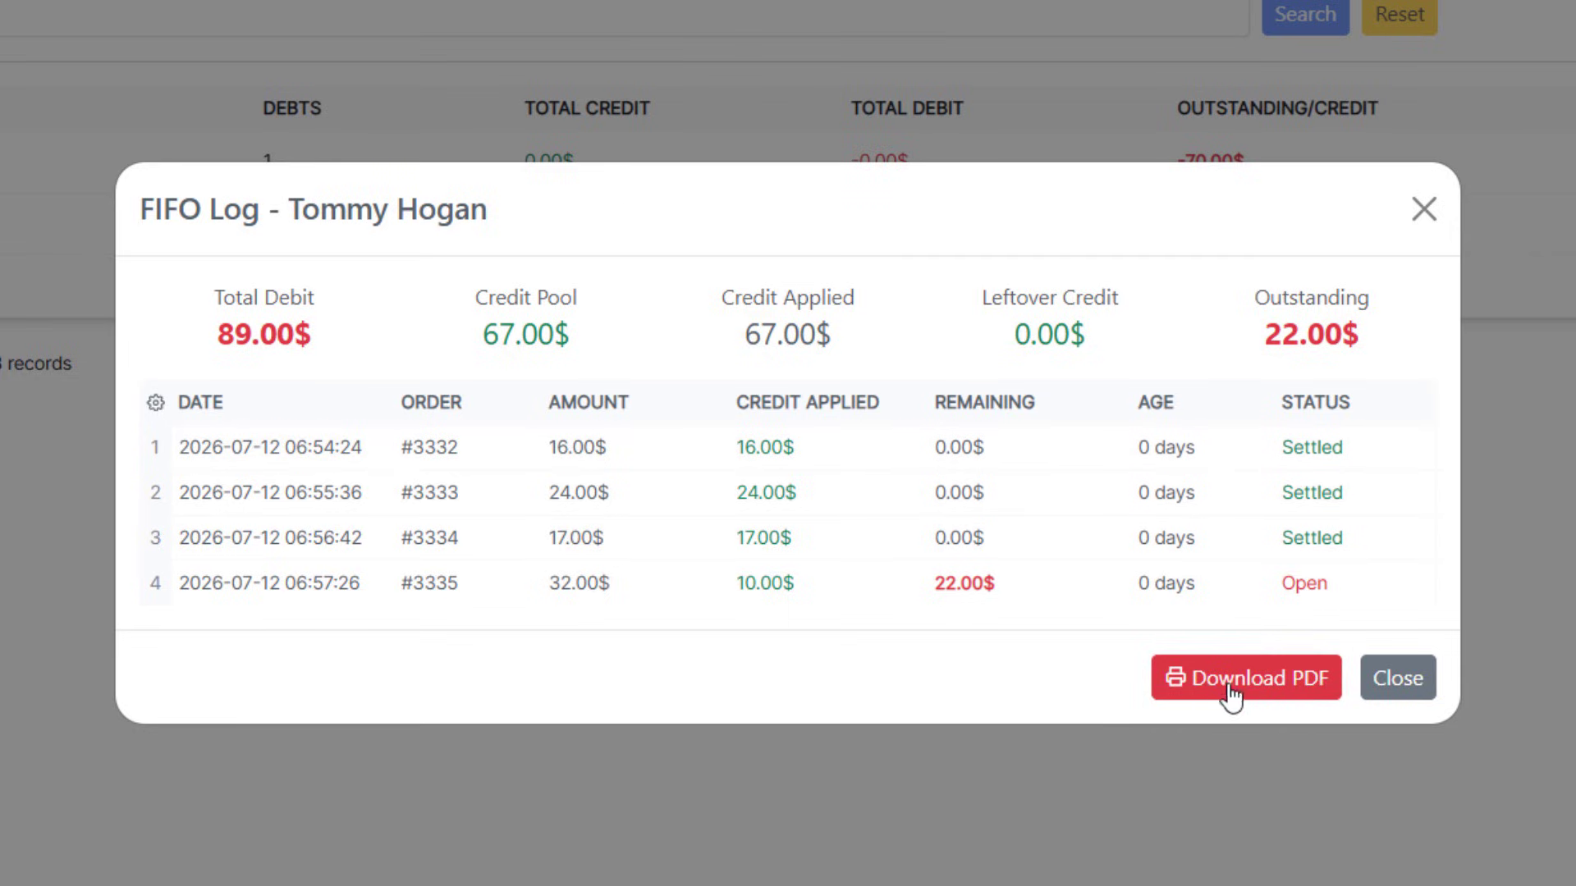
left_click(1391, 688)
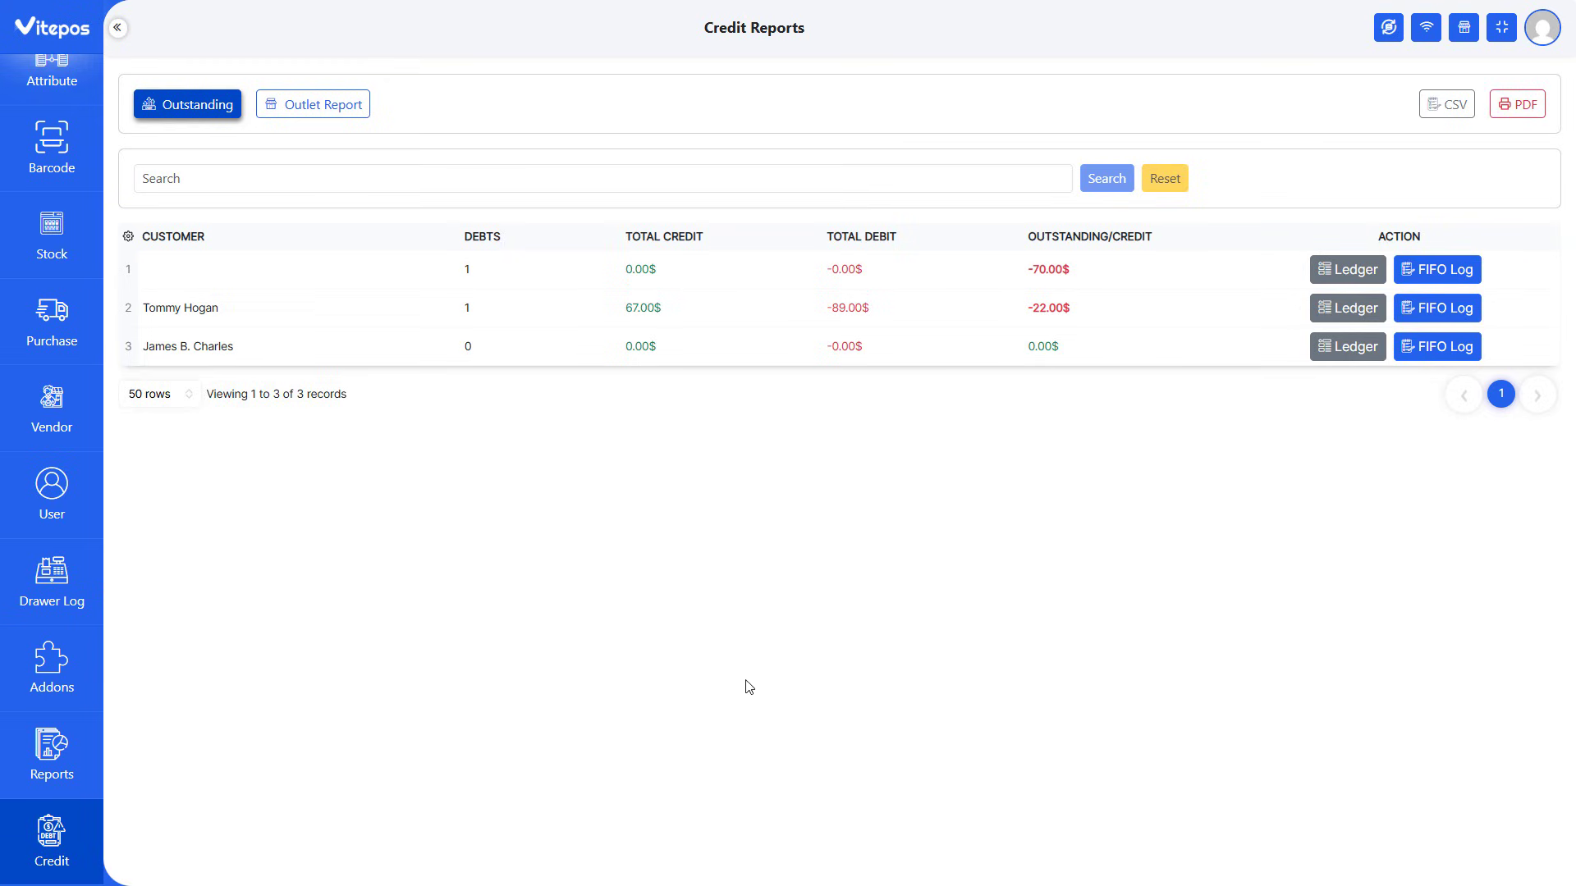
Open Account Payment for the indebted customer from the customer list and pay 40$ in cash
scroll(54, 616, "up", 5)
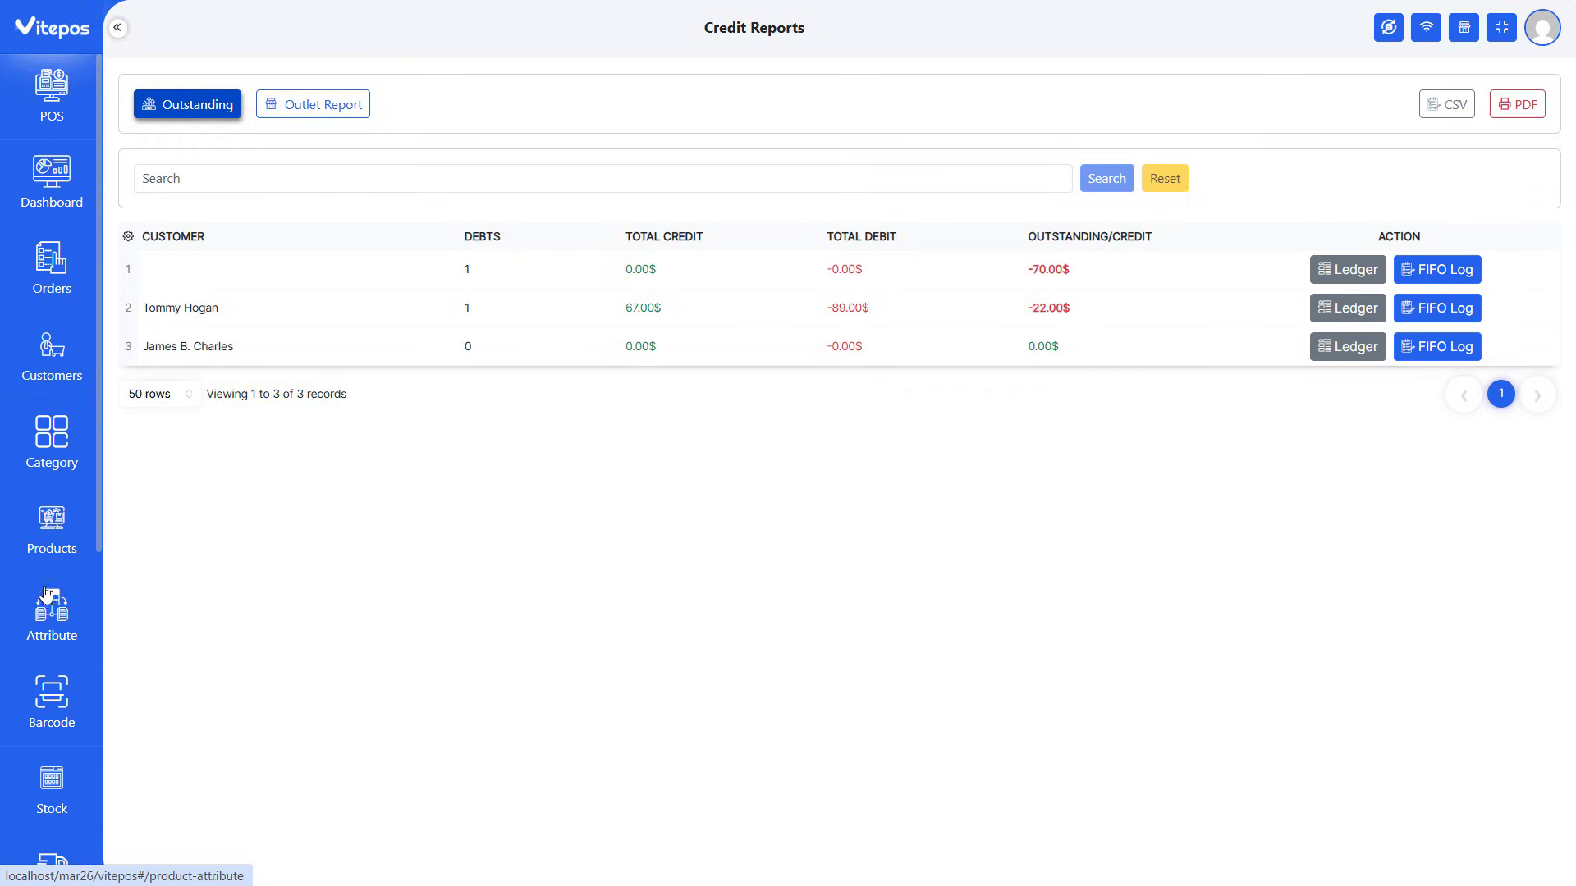
left_click(51, 357)
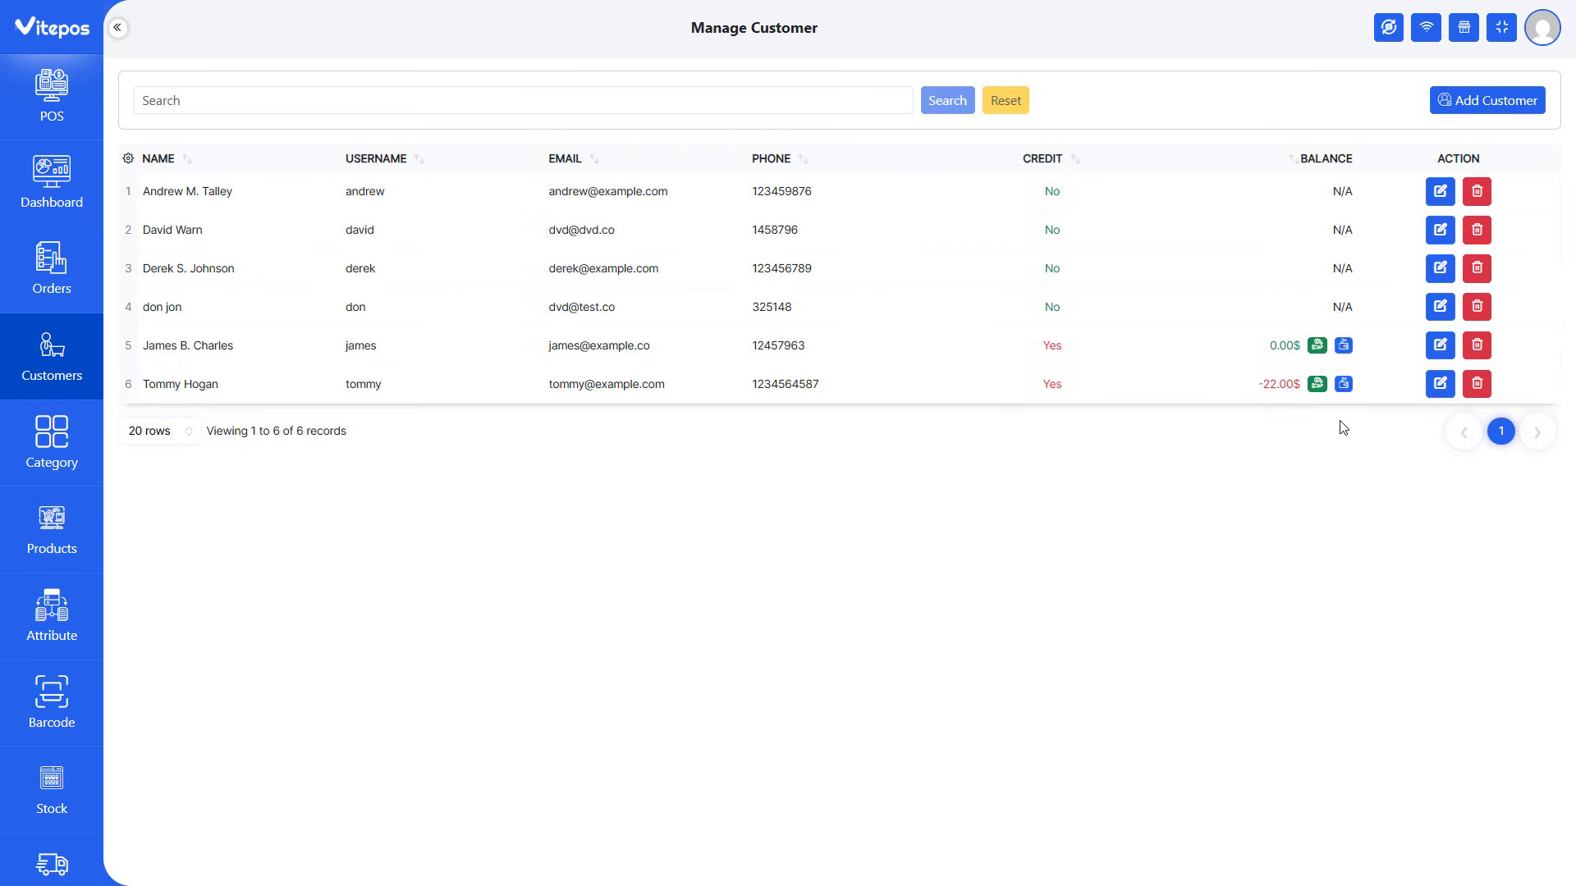
left_click(1316, 383)
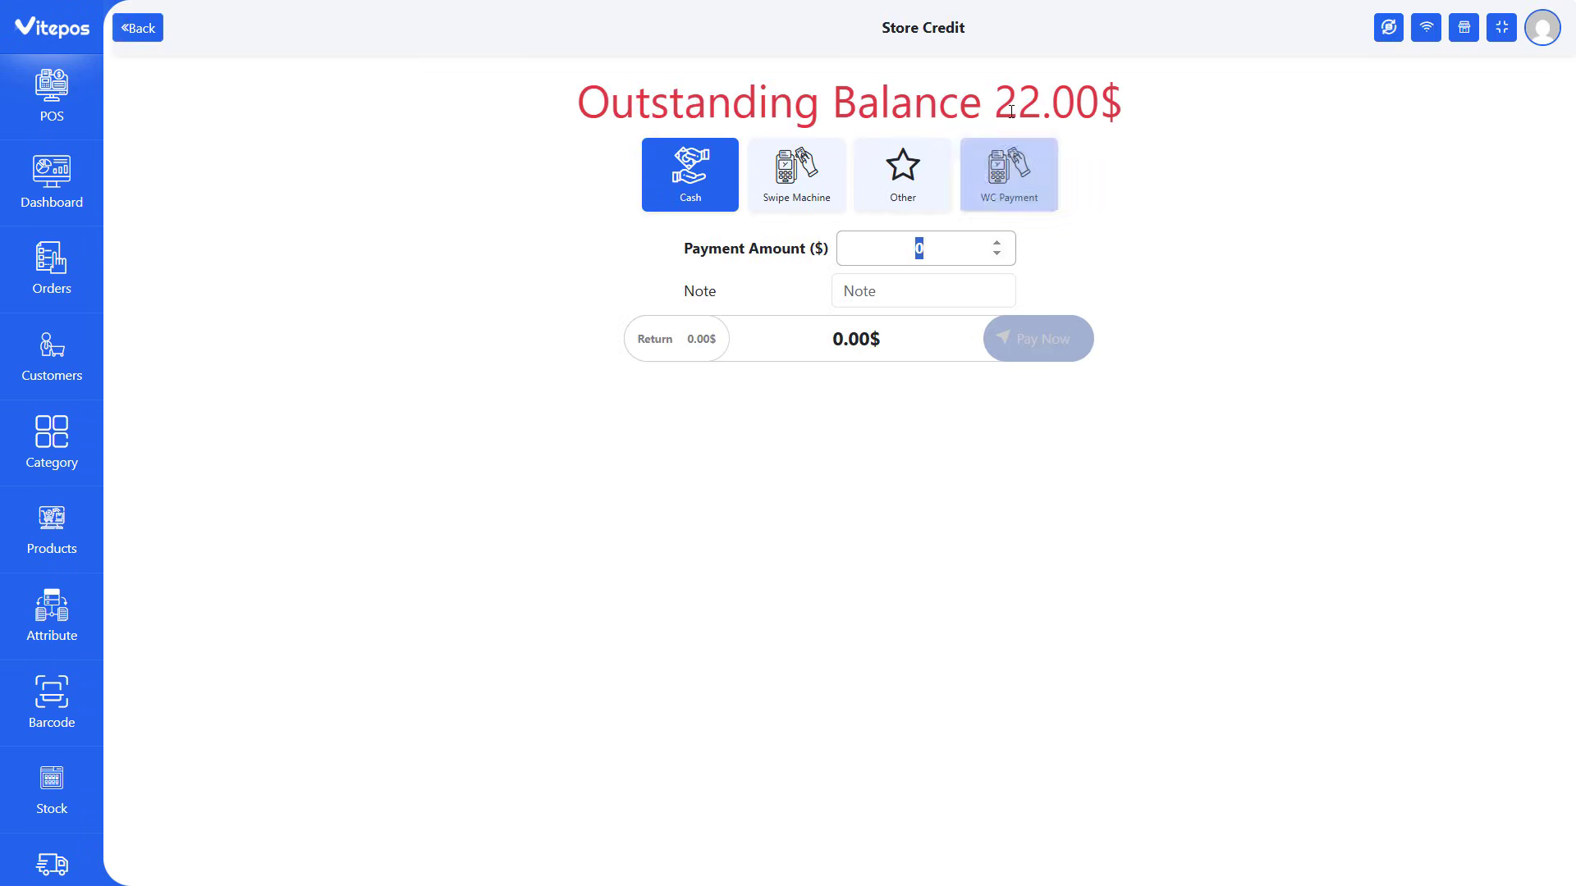
left_click(1190, 109)
left_click(962, 245)
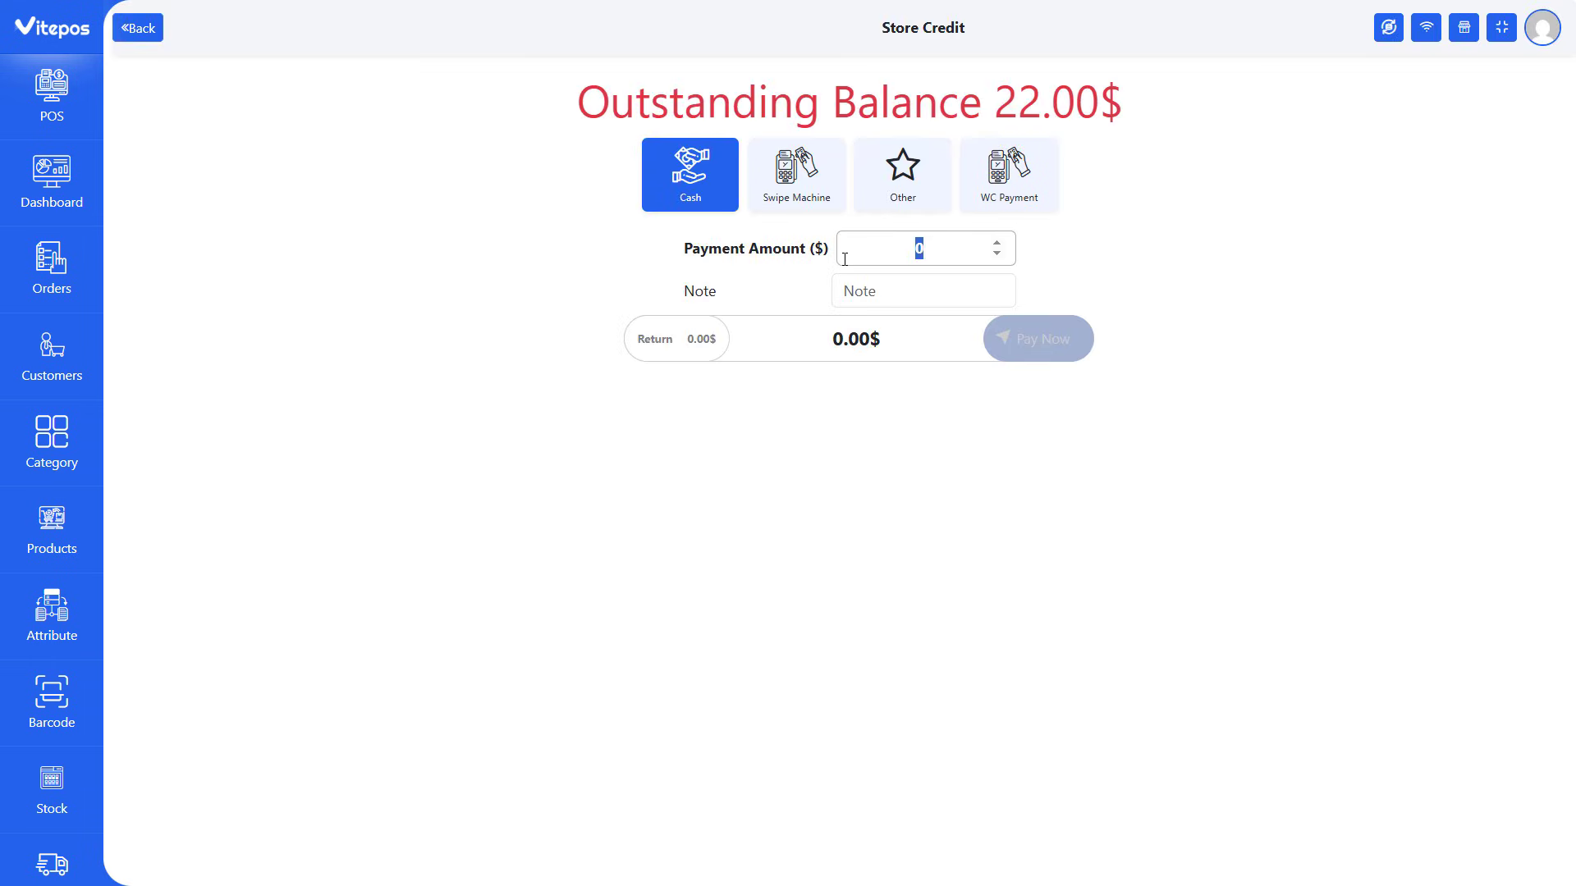
type("40")
left_click(1062, 344)
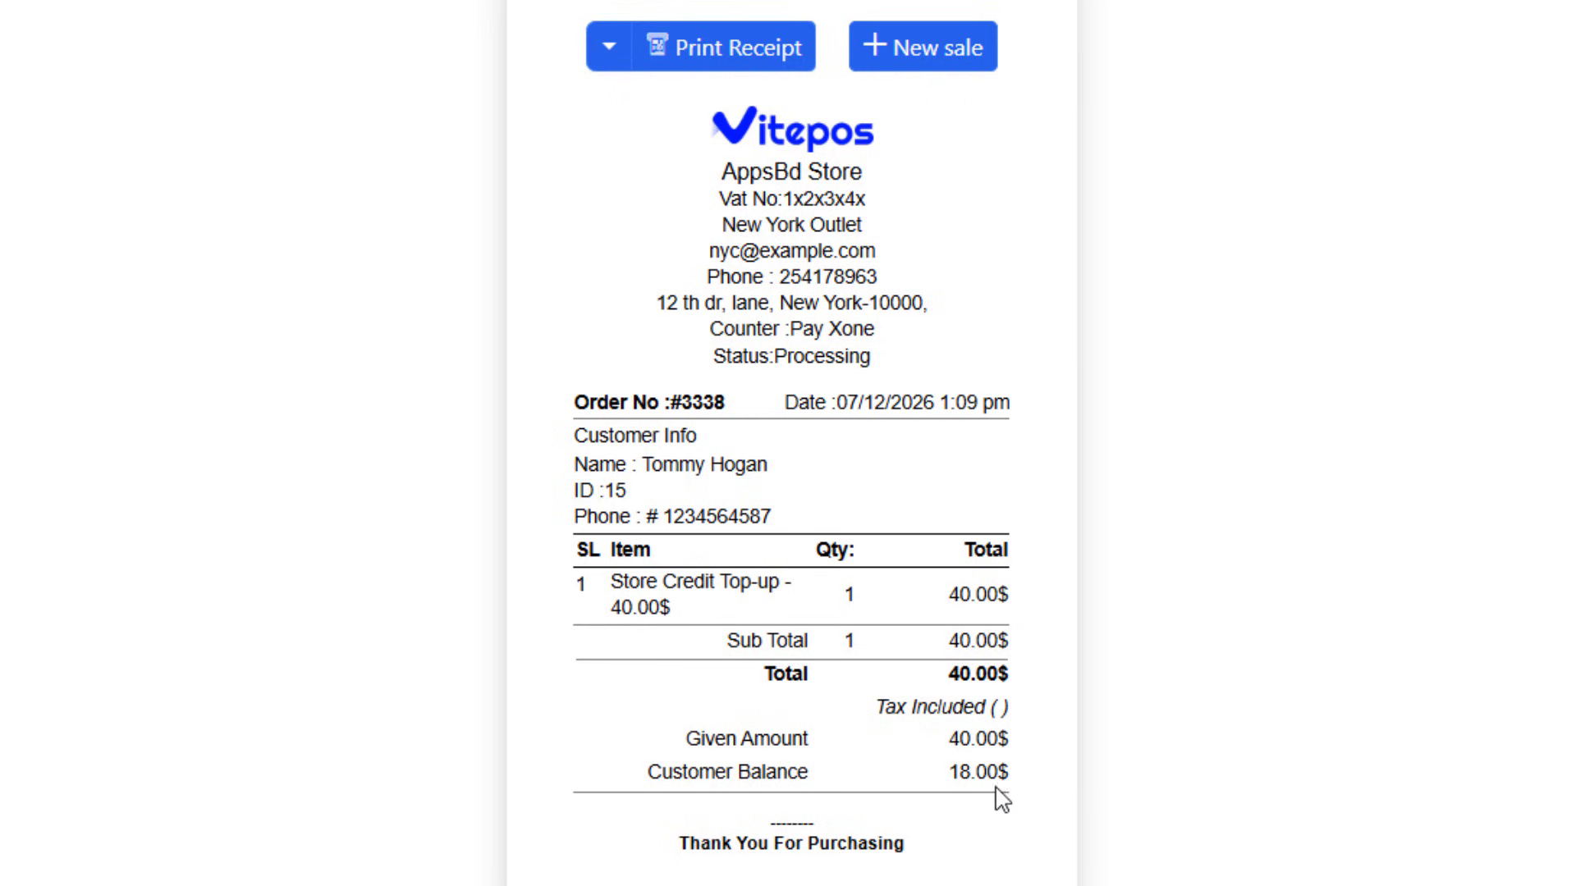
Check the customer's balance on the payment receipt and in the customer list
double_click(952, 774)
left_click(1083, 415)
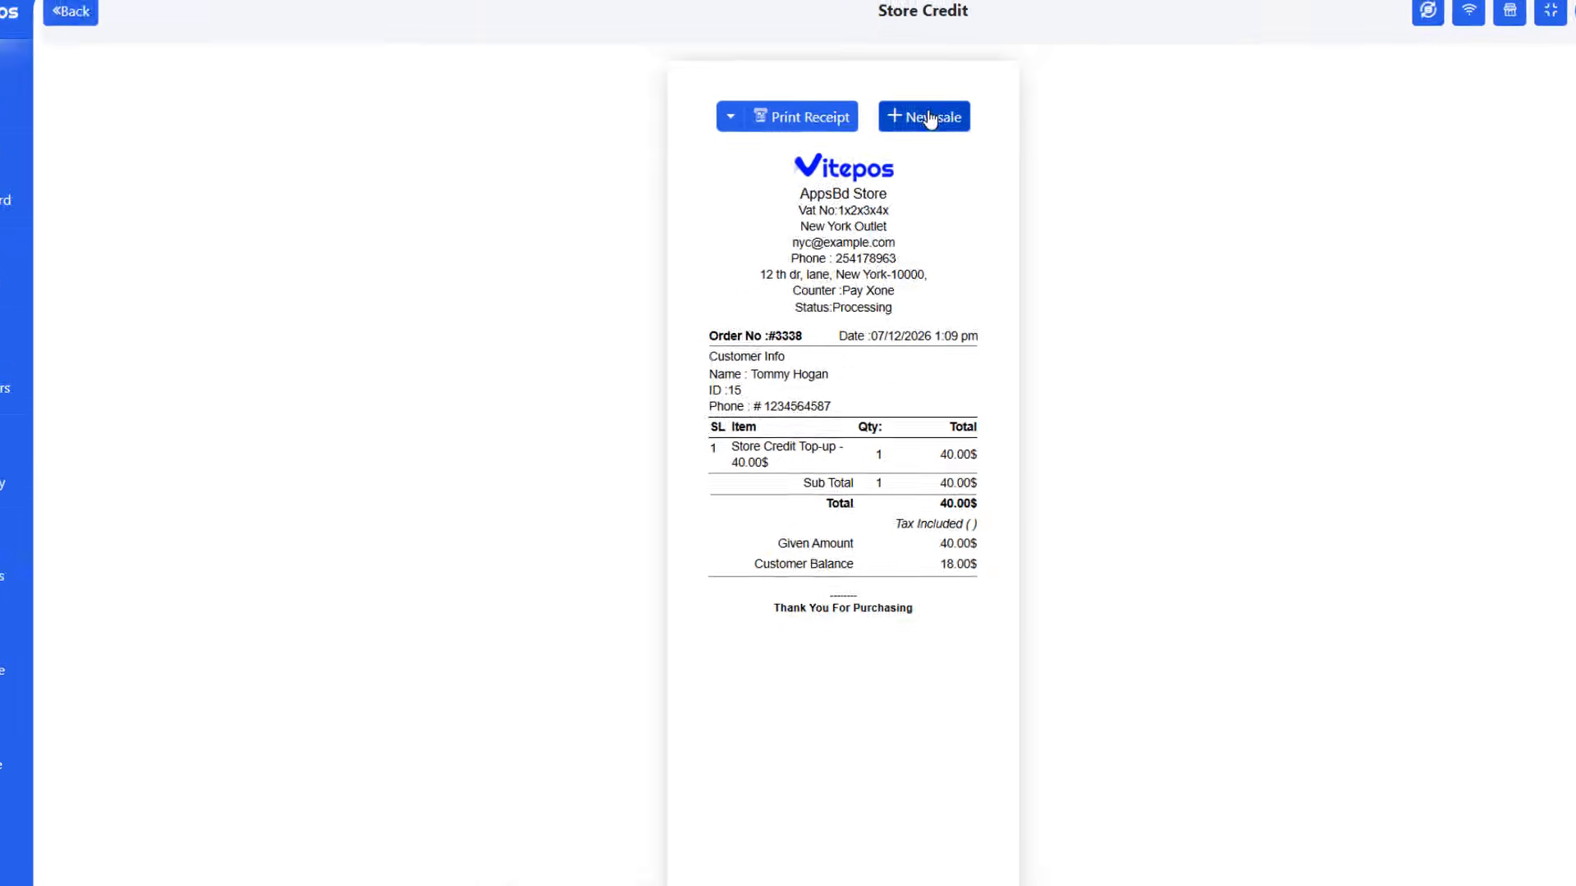
left_click(930, 119)
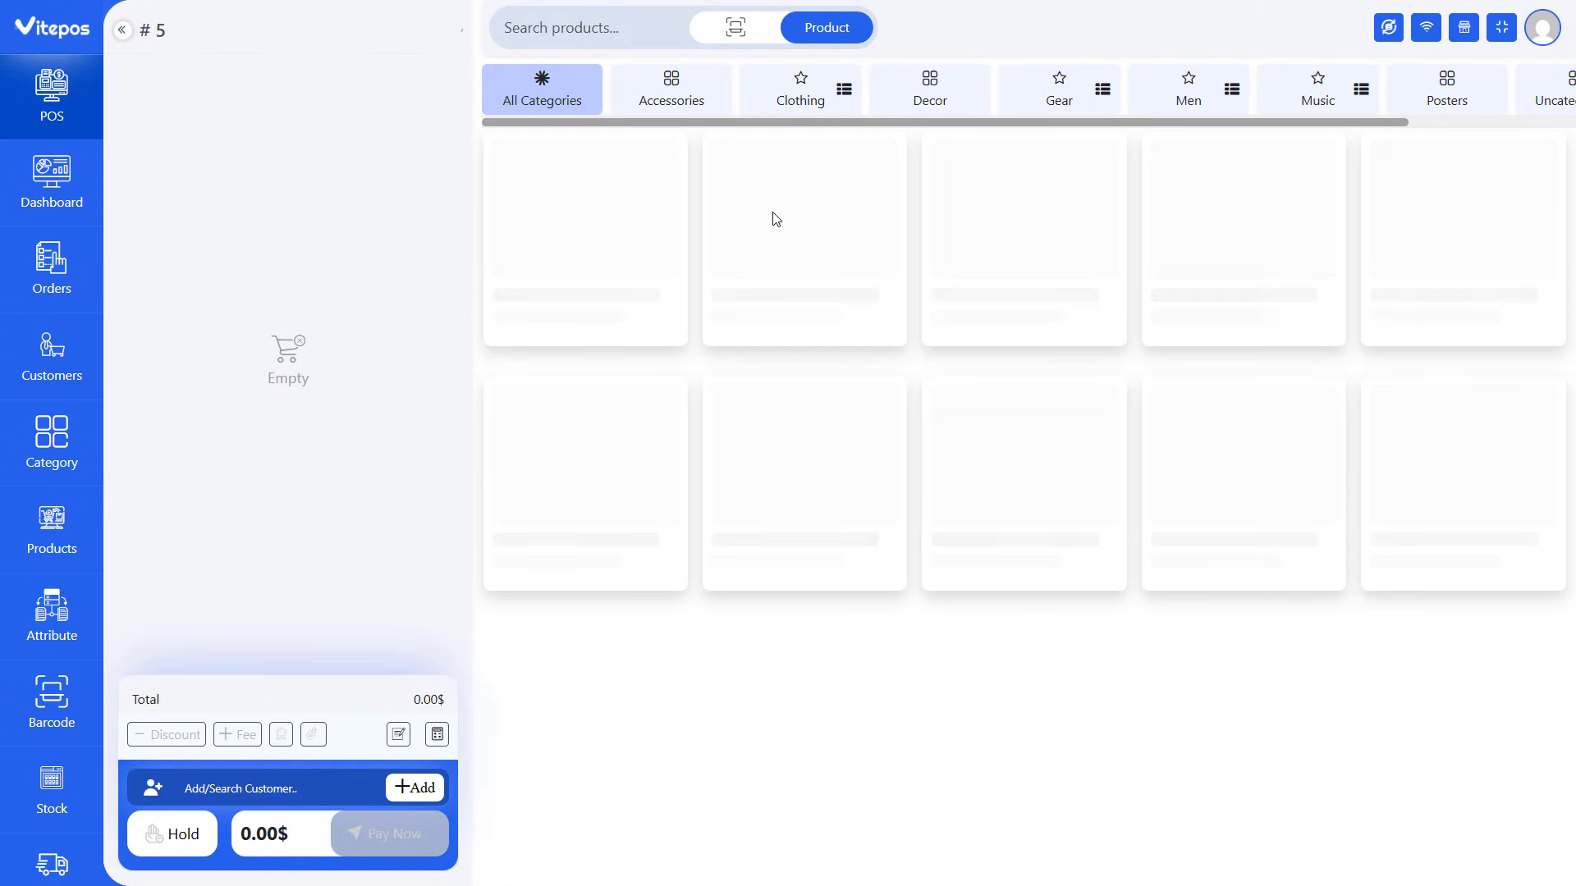
left_click(56, 362)
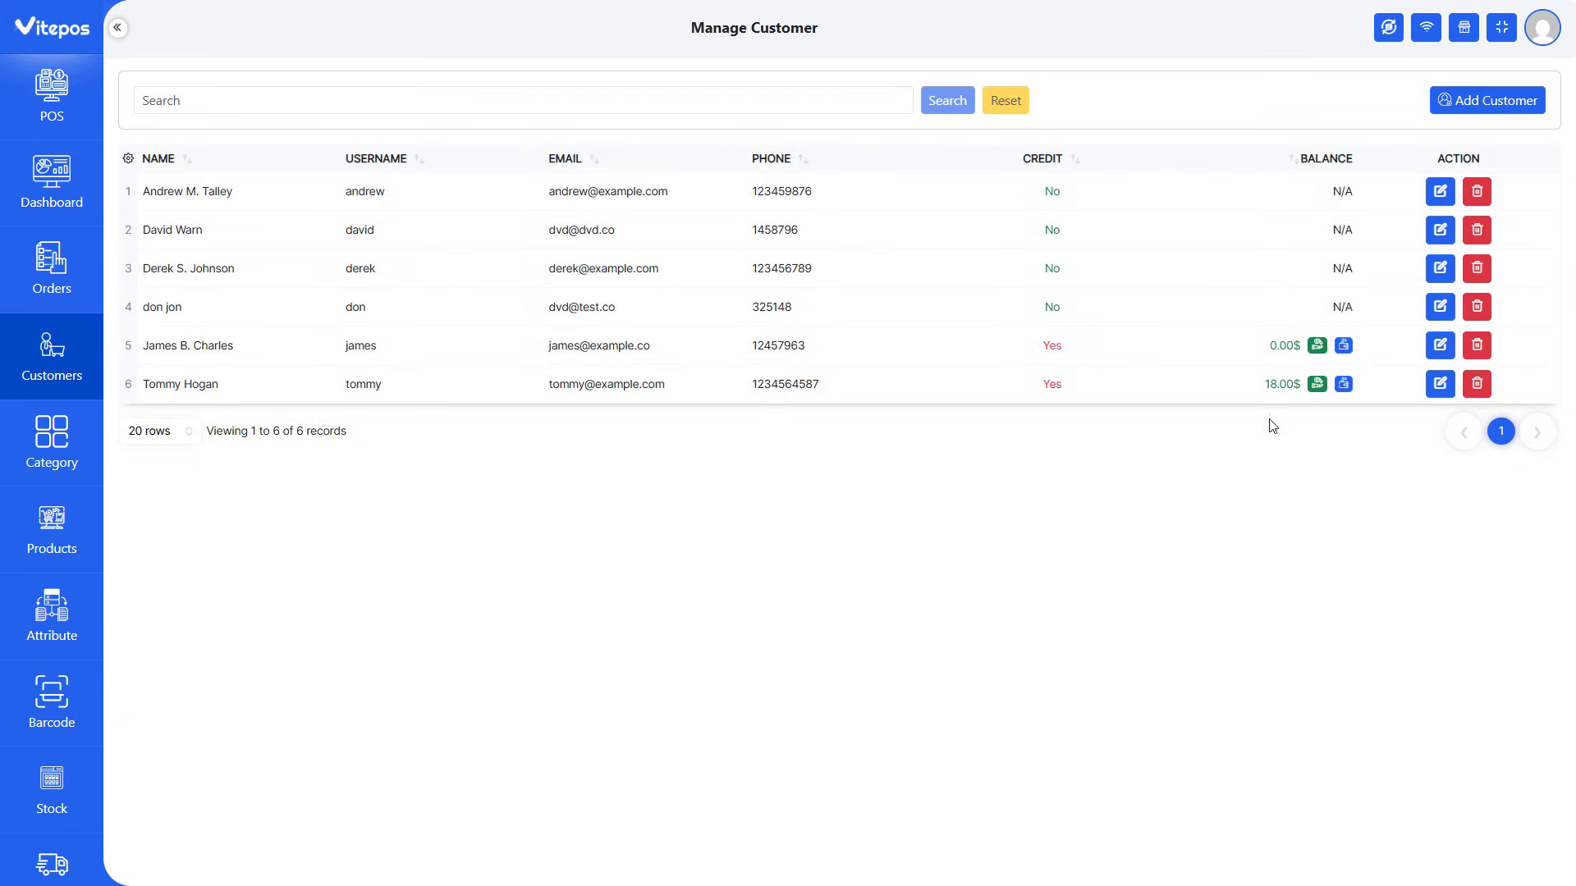
double_click(1260, 385)
left_click(1260, 423)
Check the customer's Outstanding/Credit figure in the credit reports after the overpayment
scroll(33, 689, "down", 6)
left_click(51, 837)
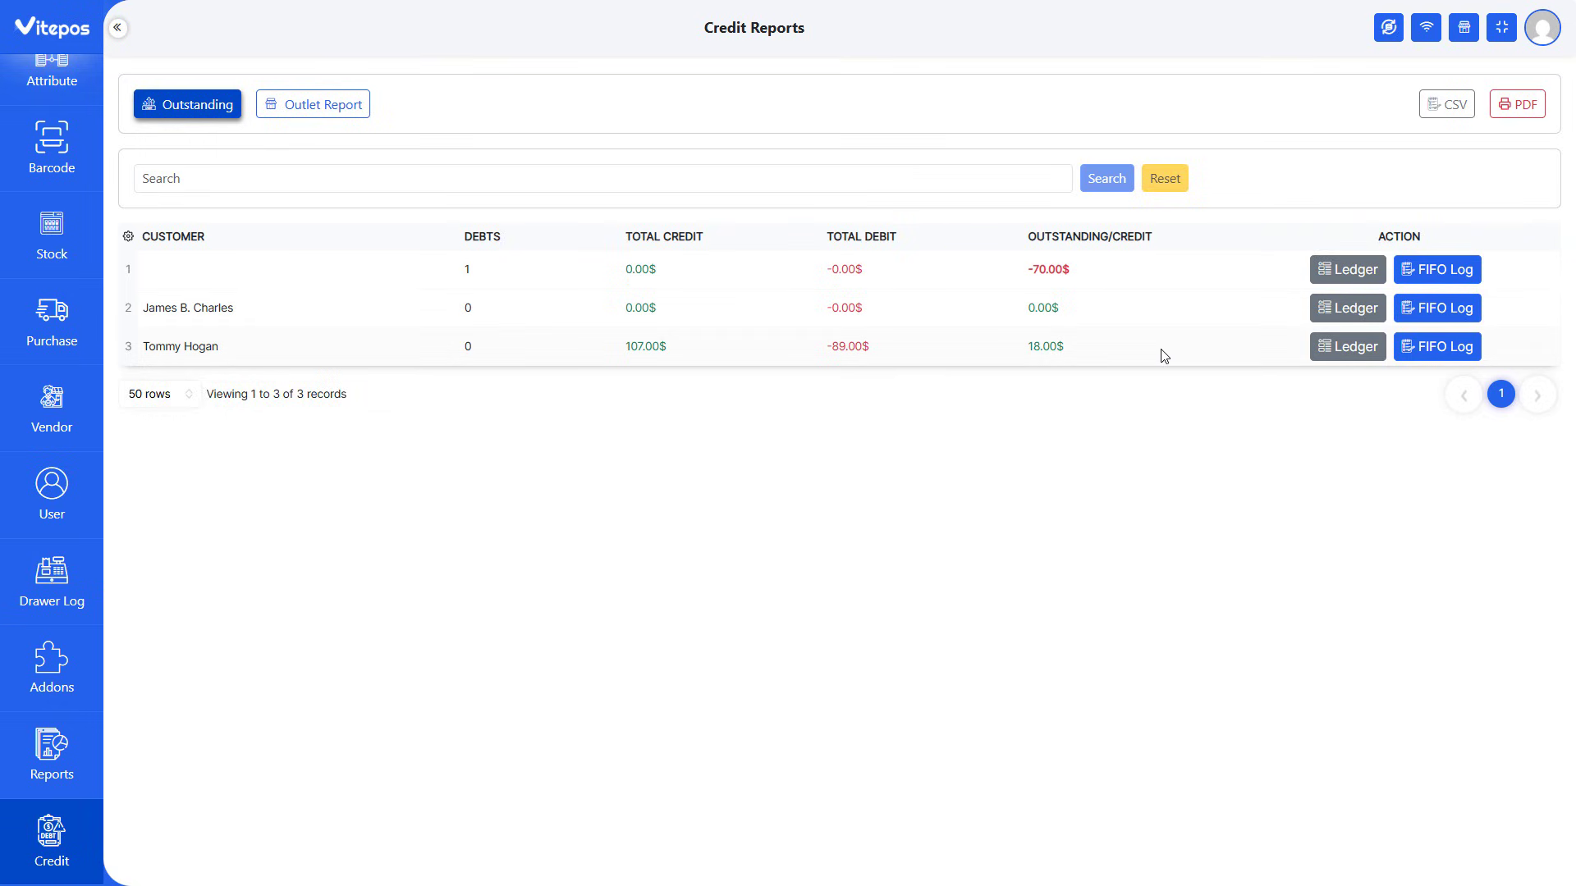
left_click_drag(1023, 237, 1217, 241)
left_click(993, 351)
left_click_drag(1076, 353, 1014, 354)
left_click(976, 536)
Open Account Payment for the same customer and add 30$ in cash to the existing credit balance
scroll(43, 473, "up", 3)
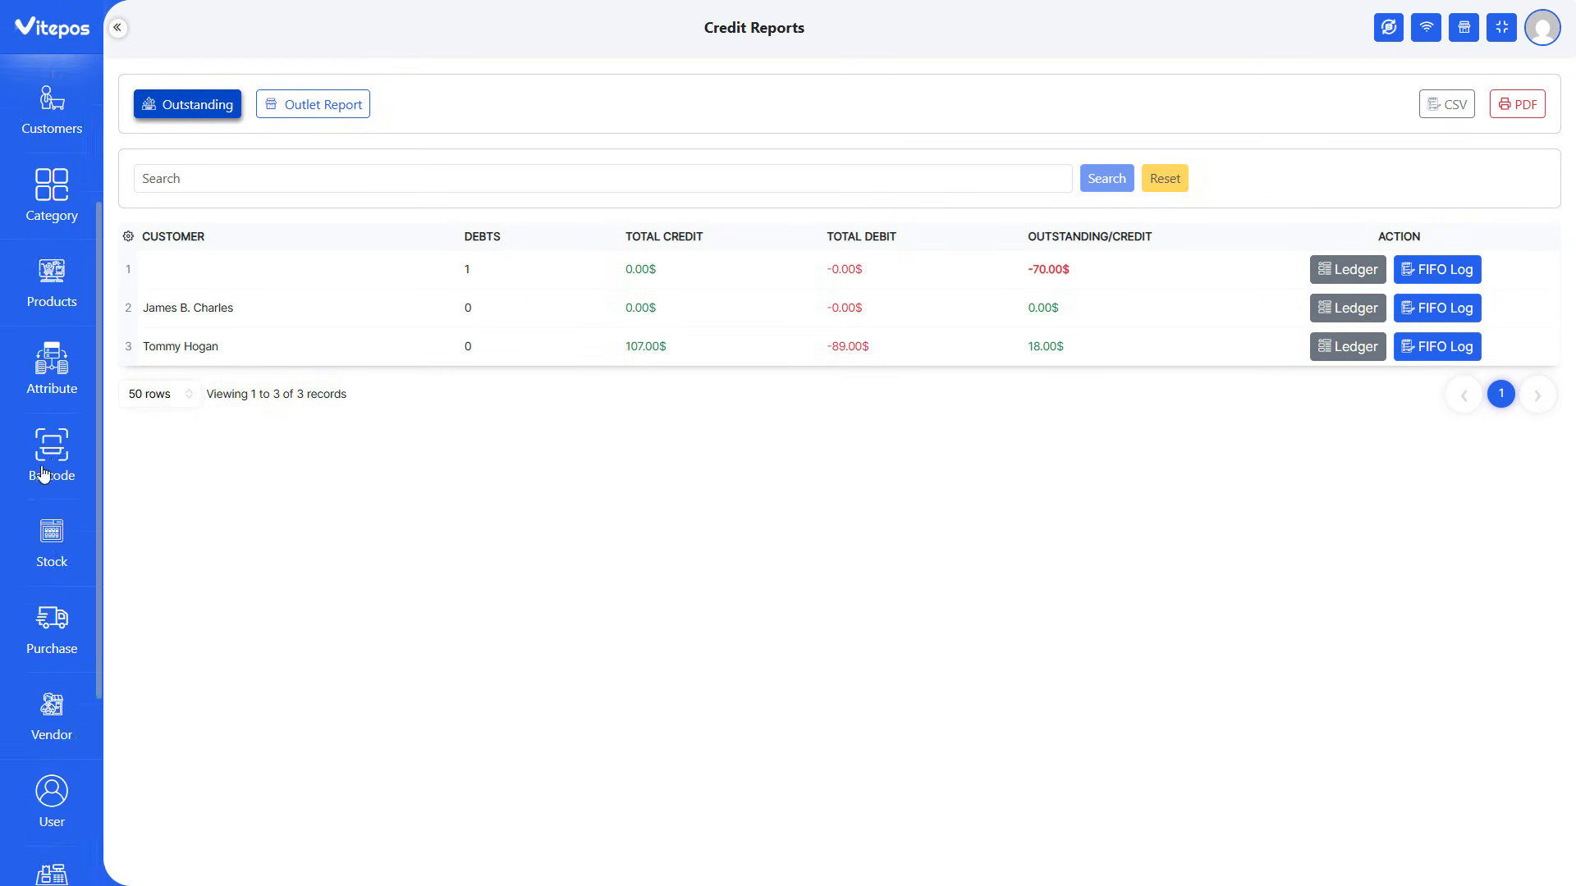
scroll(44, 474, "up", 3)
left_click(57, 355)
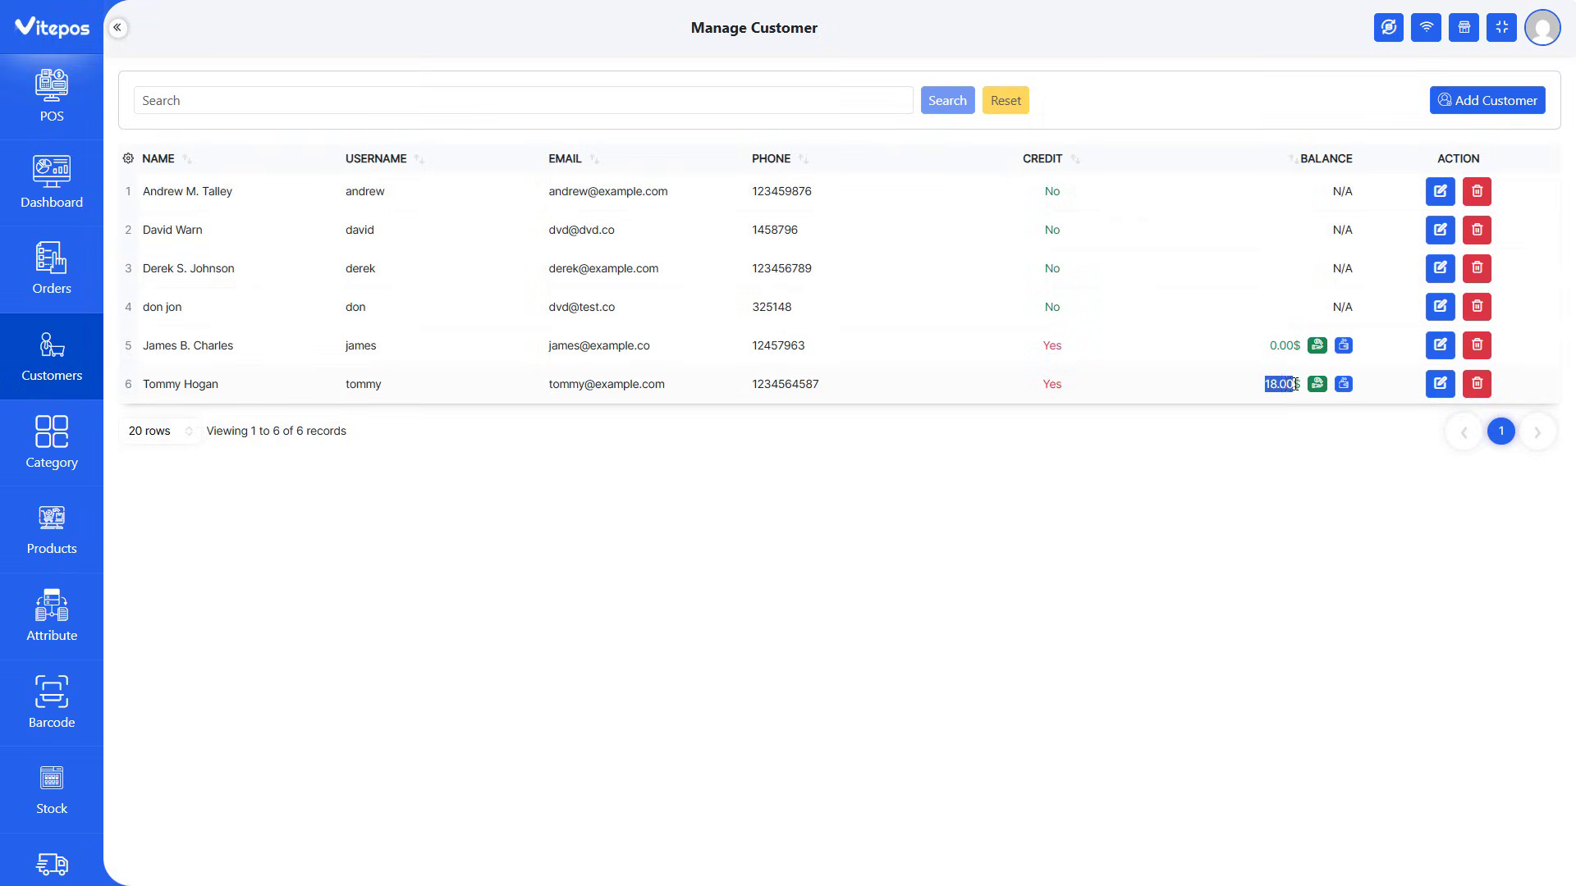
left_click(1317, 384)
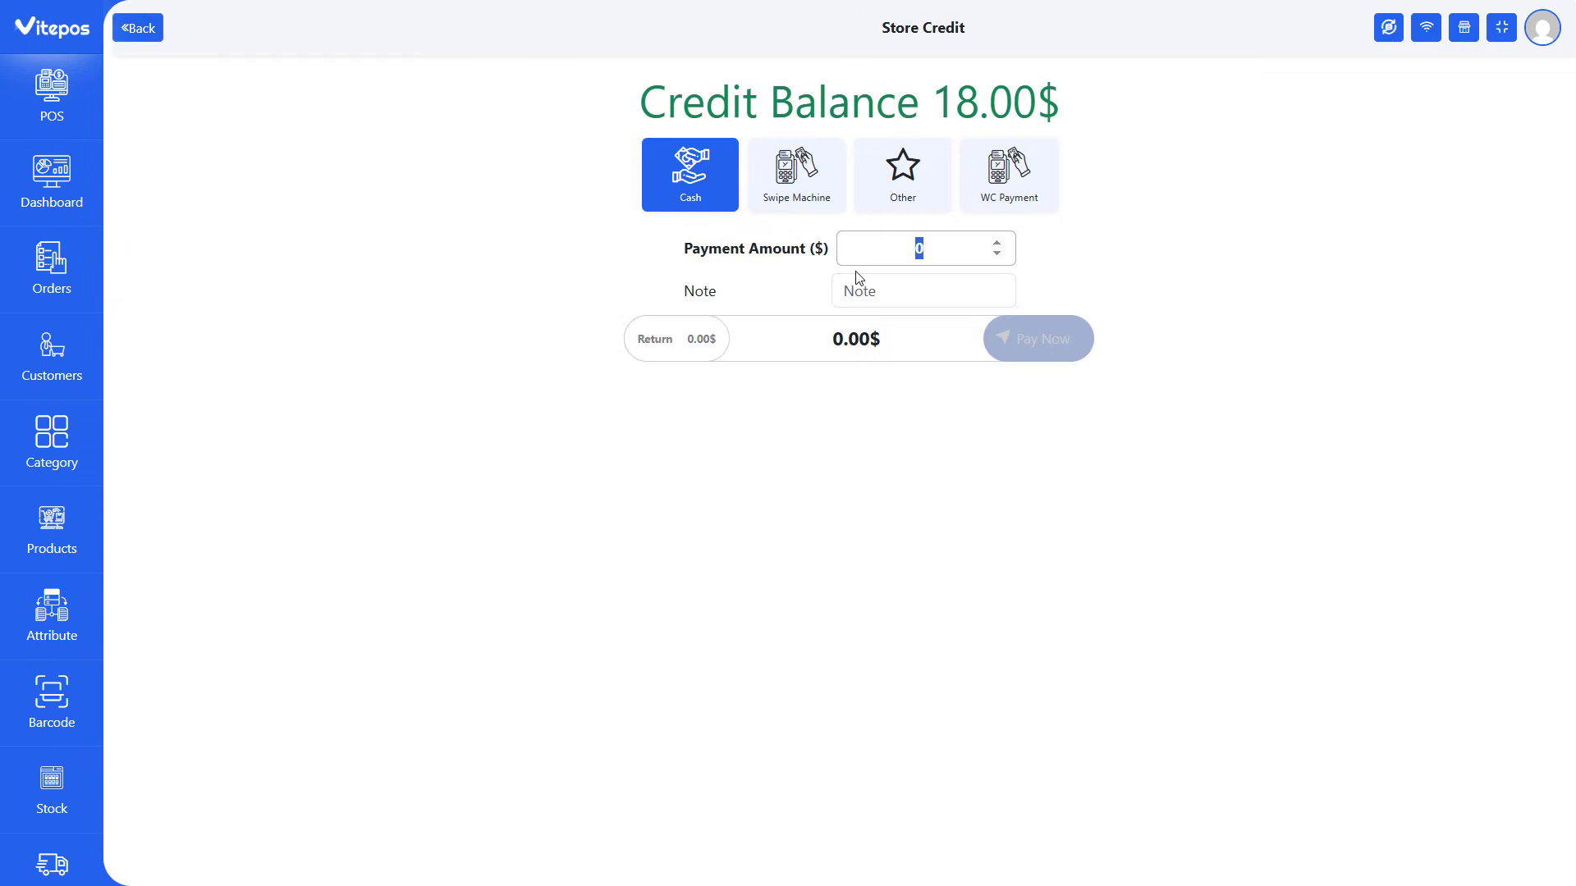
type("30")
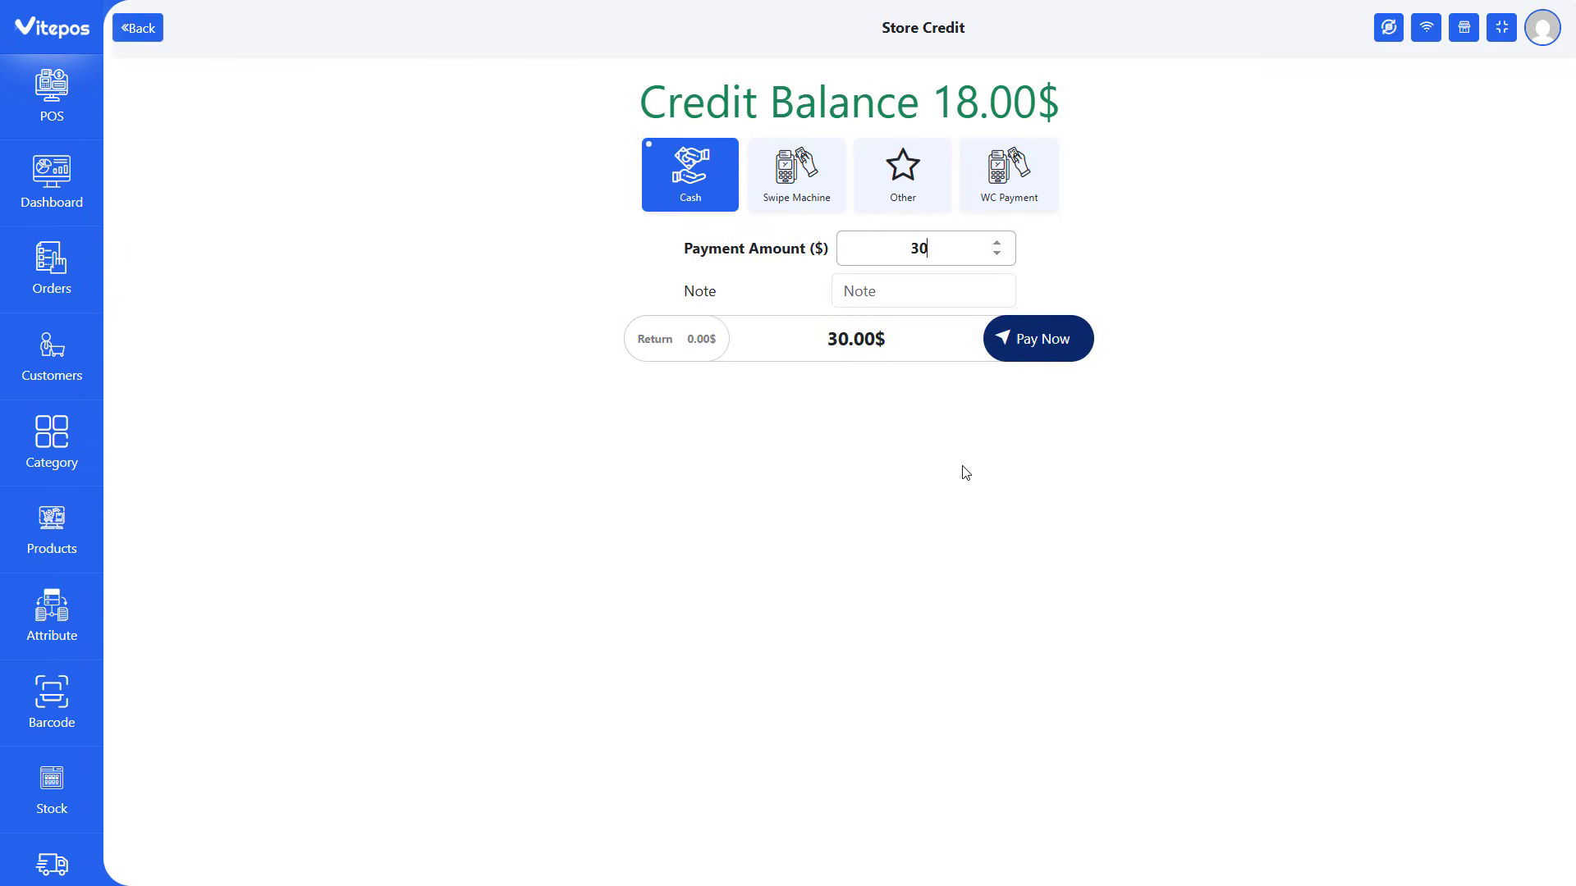
left_click(1043, 338)
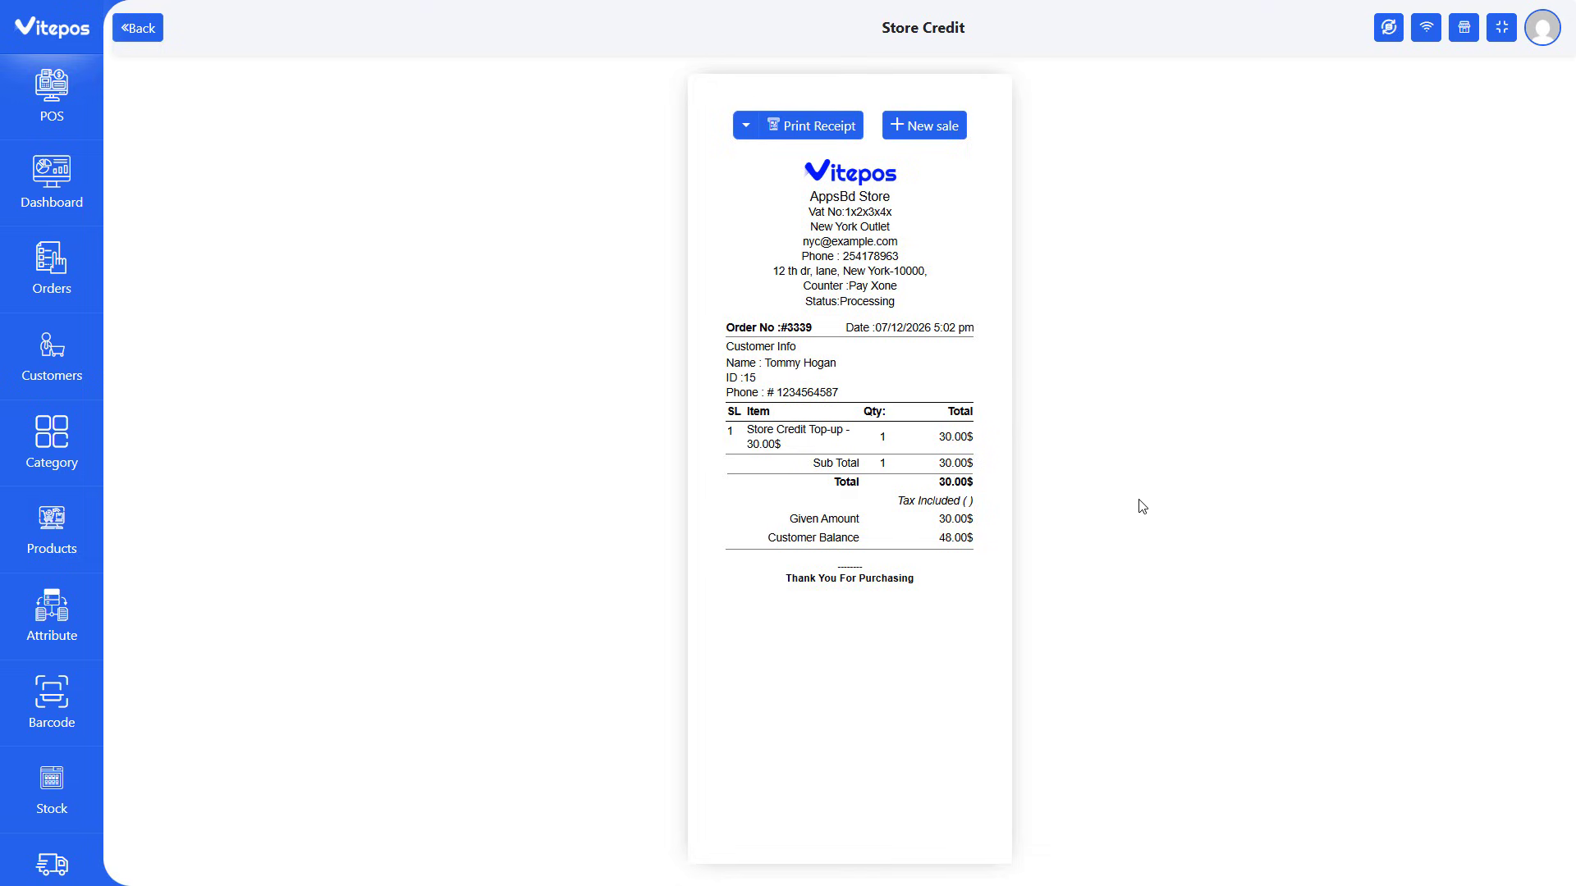
Check the customer's balance on the store credit receipt and in the customer list
left_click_drag(768, 538, 957, 541)
left_click(933, 127)
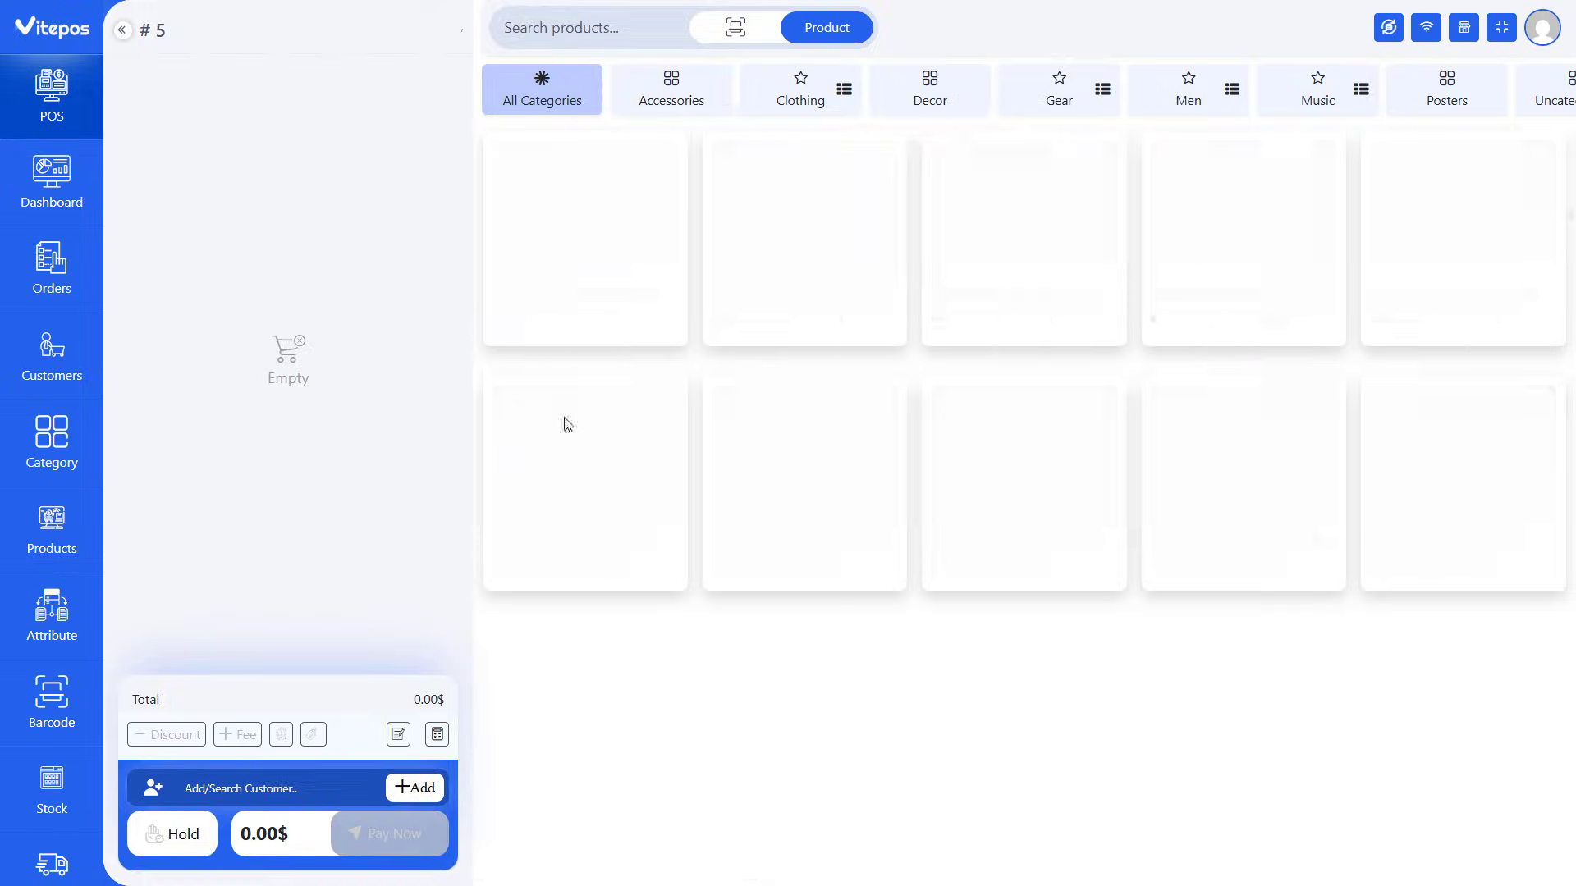
left_click(54, 361)
left_click_drag(1264, 384, 1285, 383)
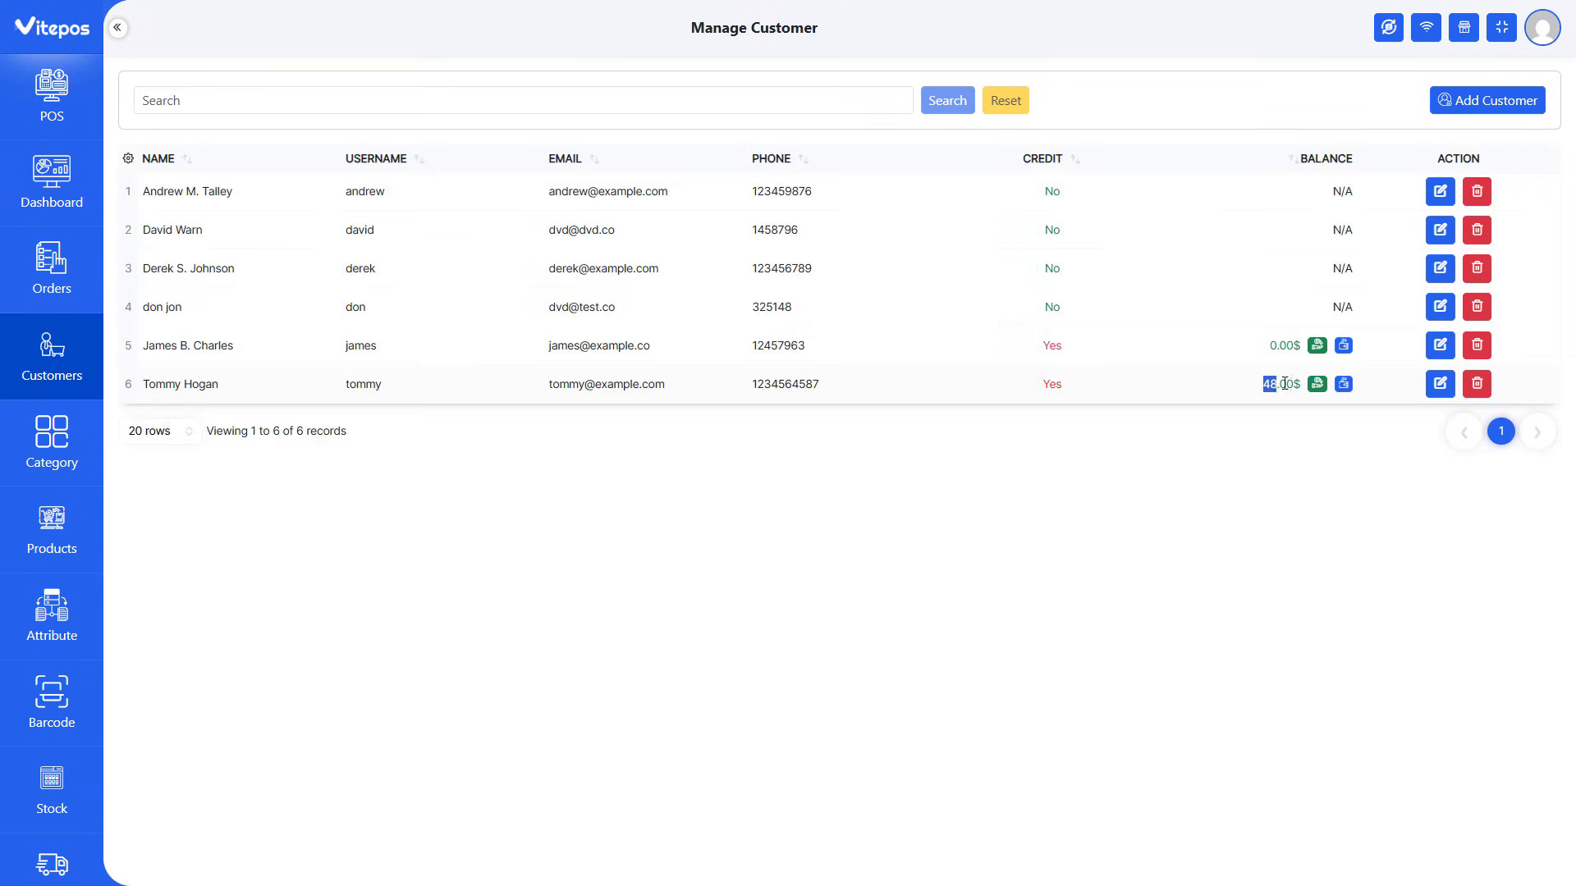
Review the topped-up customer's account ledger in the credit reports and close it
scroll(52, 780, "down", 5)
left_click(52, 841)
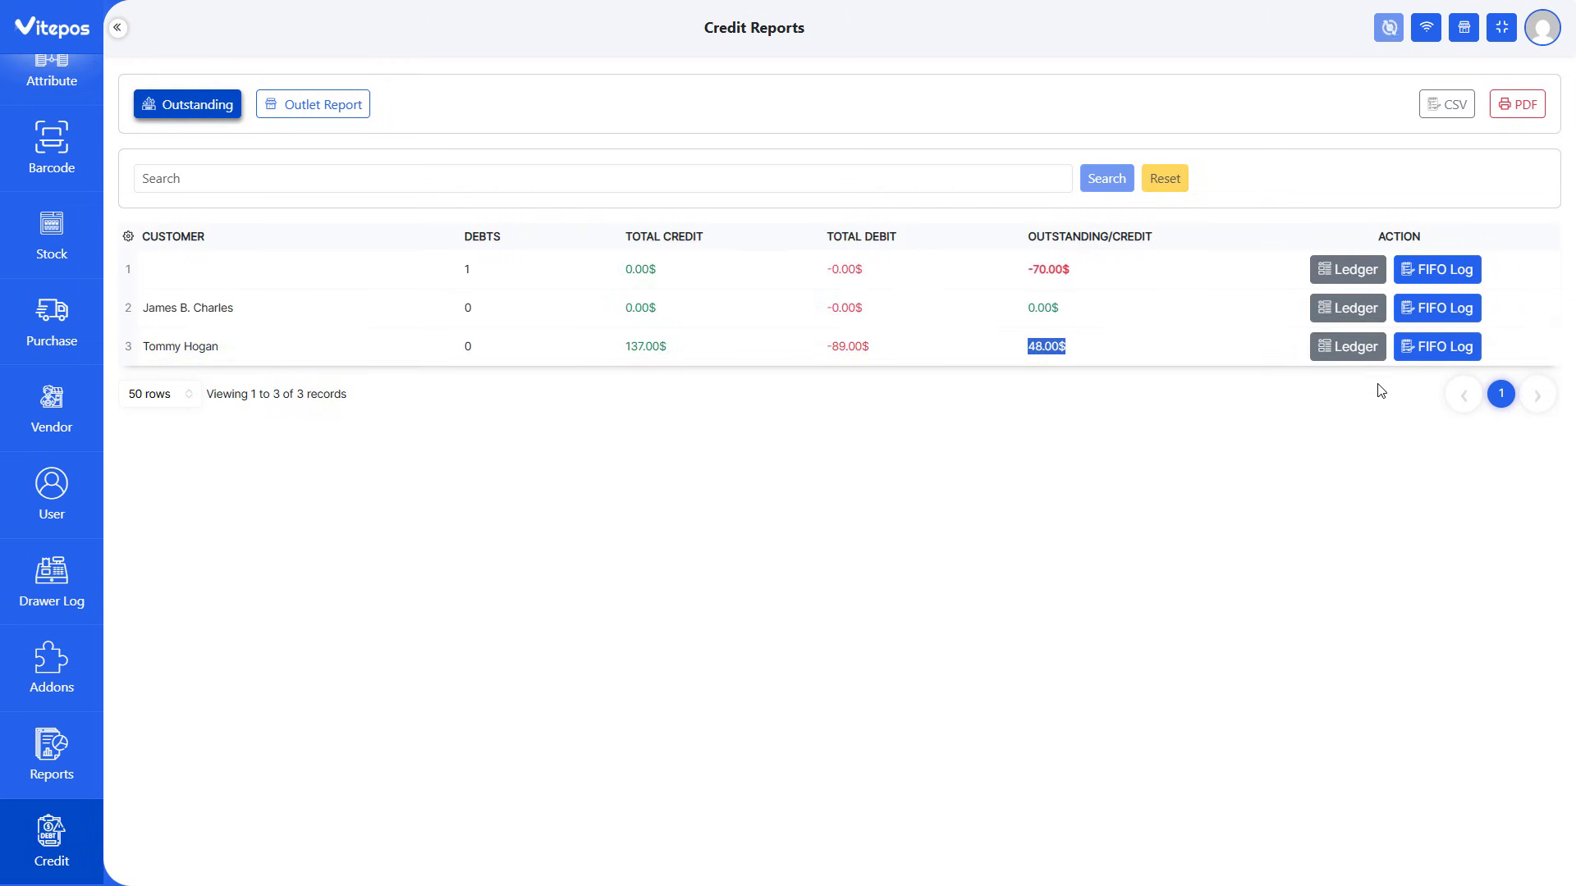
left_click(1347, 349)
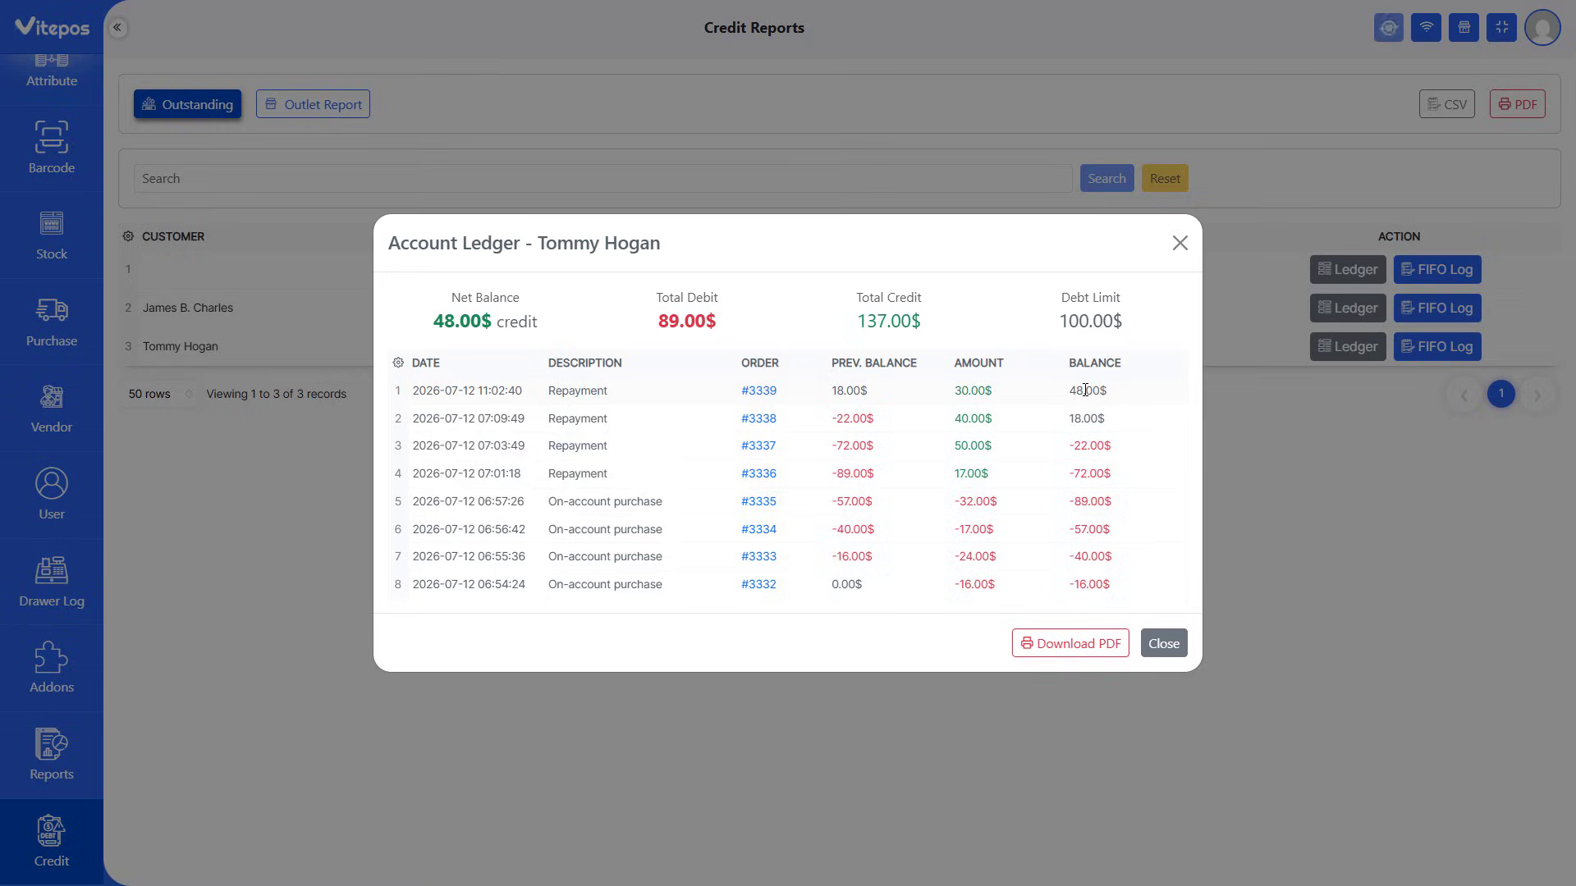
left_click(1163, 643)
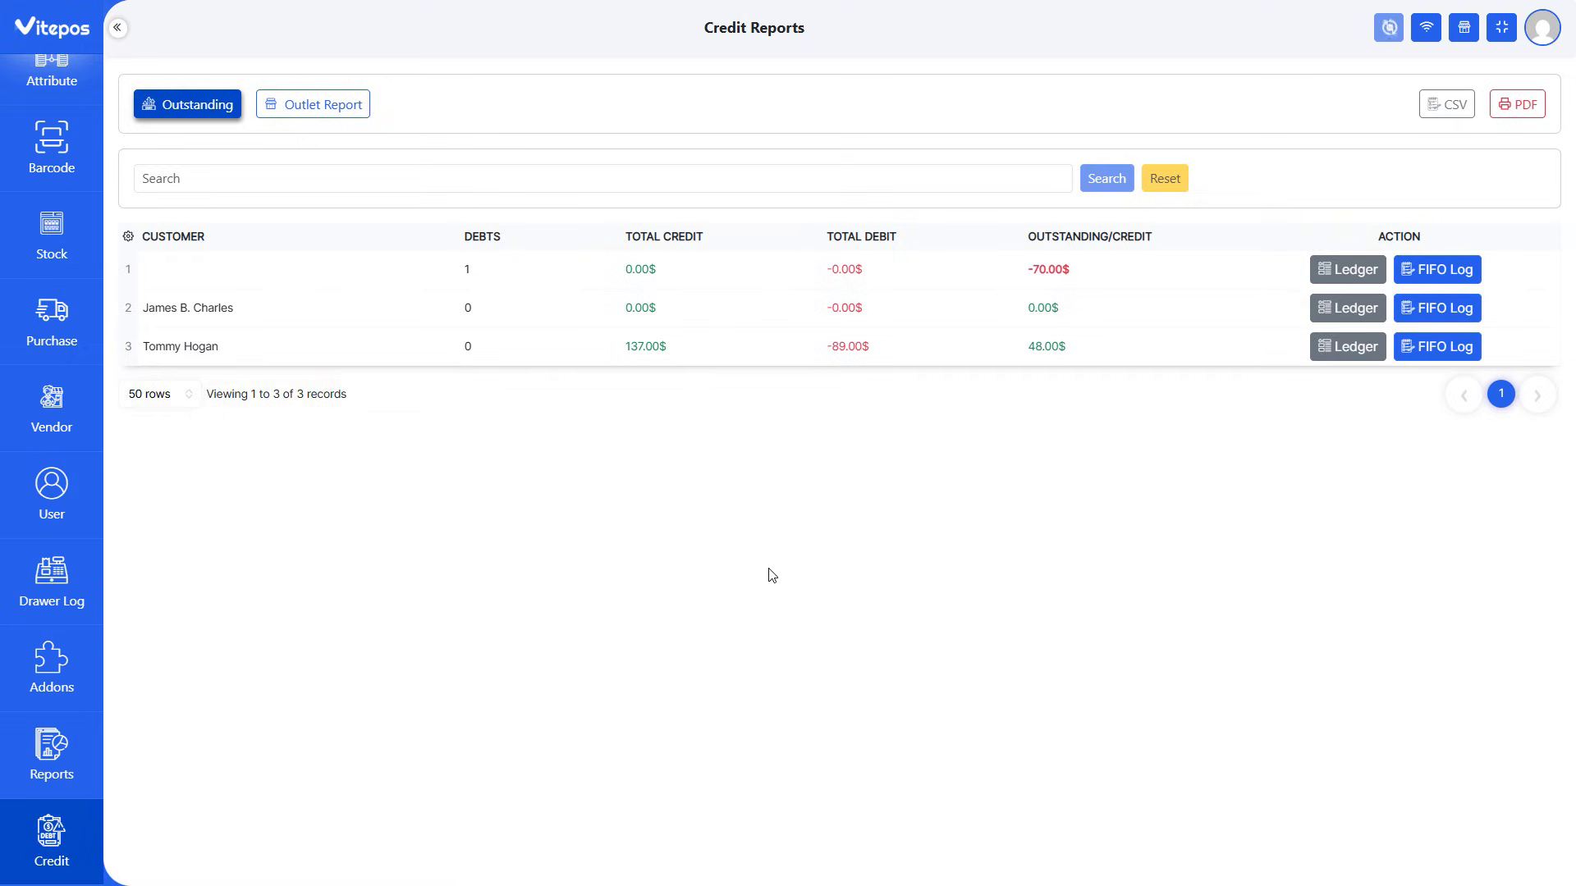
Examine the New York Outlet's entries, total debit, total credit and net balance in the Outlet Report
left_click(333, 120)
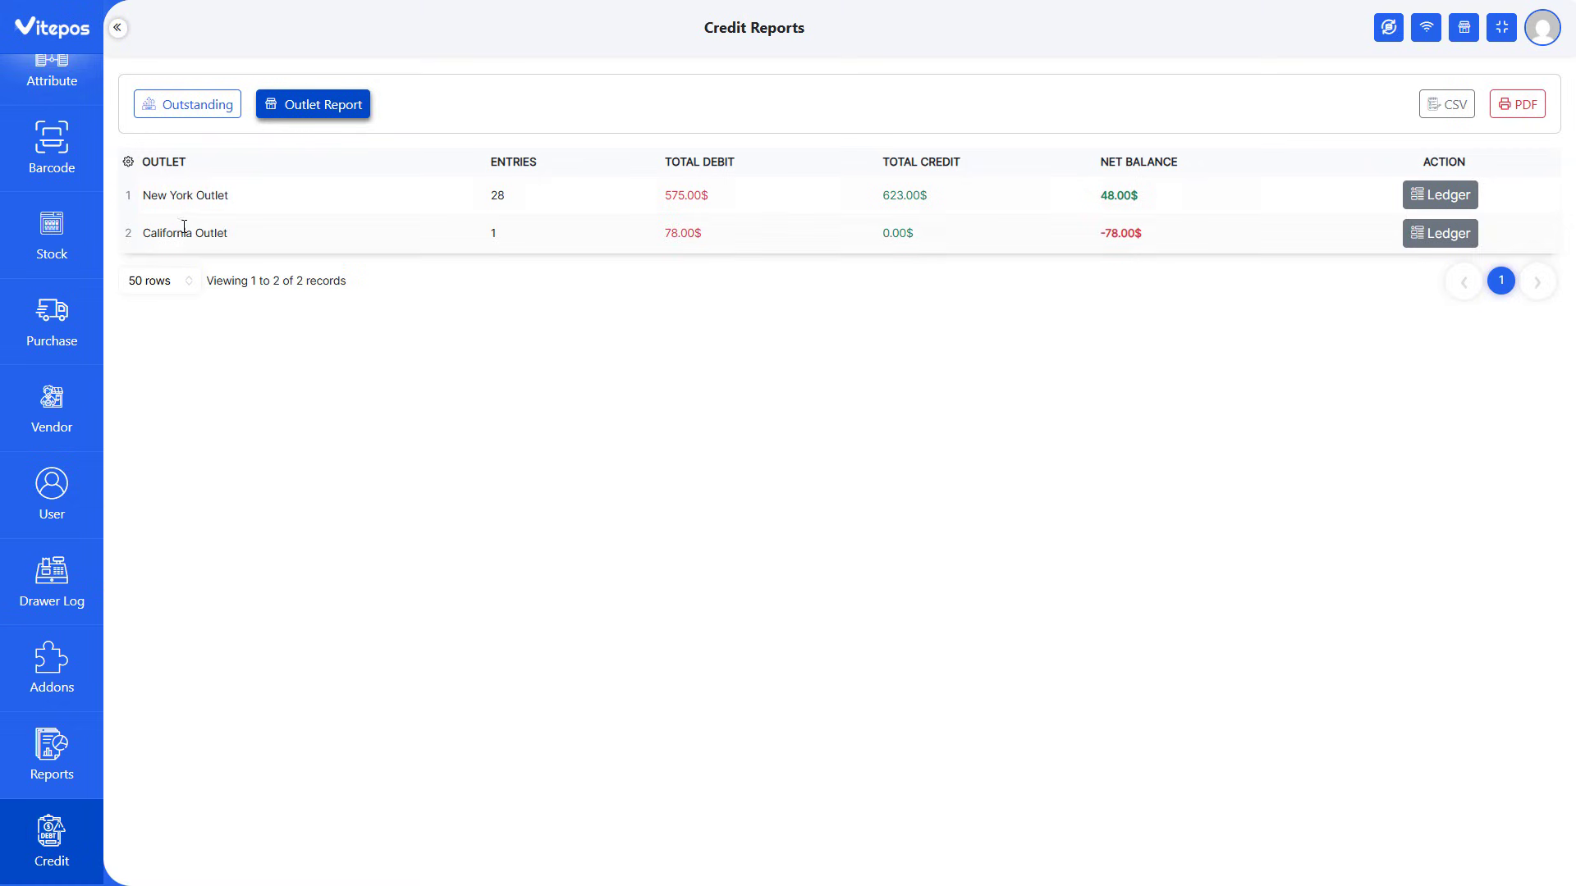
left_click_drag(143, 207, 310, 236)
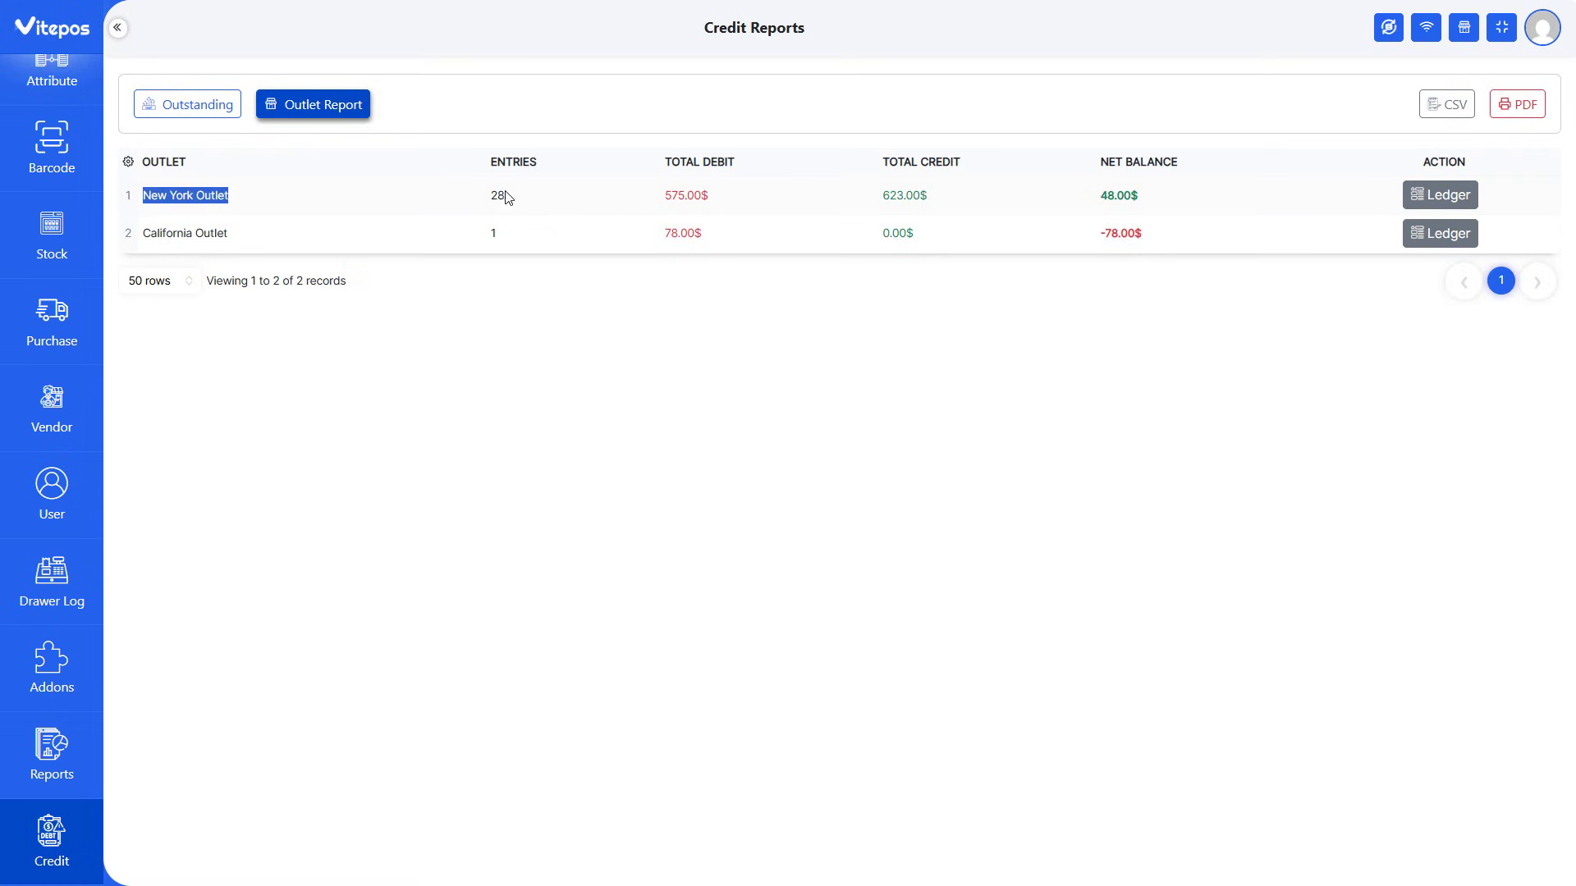
left_click(465, 201)
left_click_drag(474, 201, 569, 207)
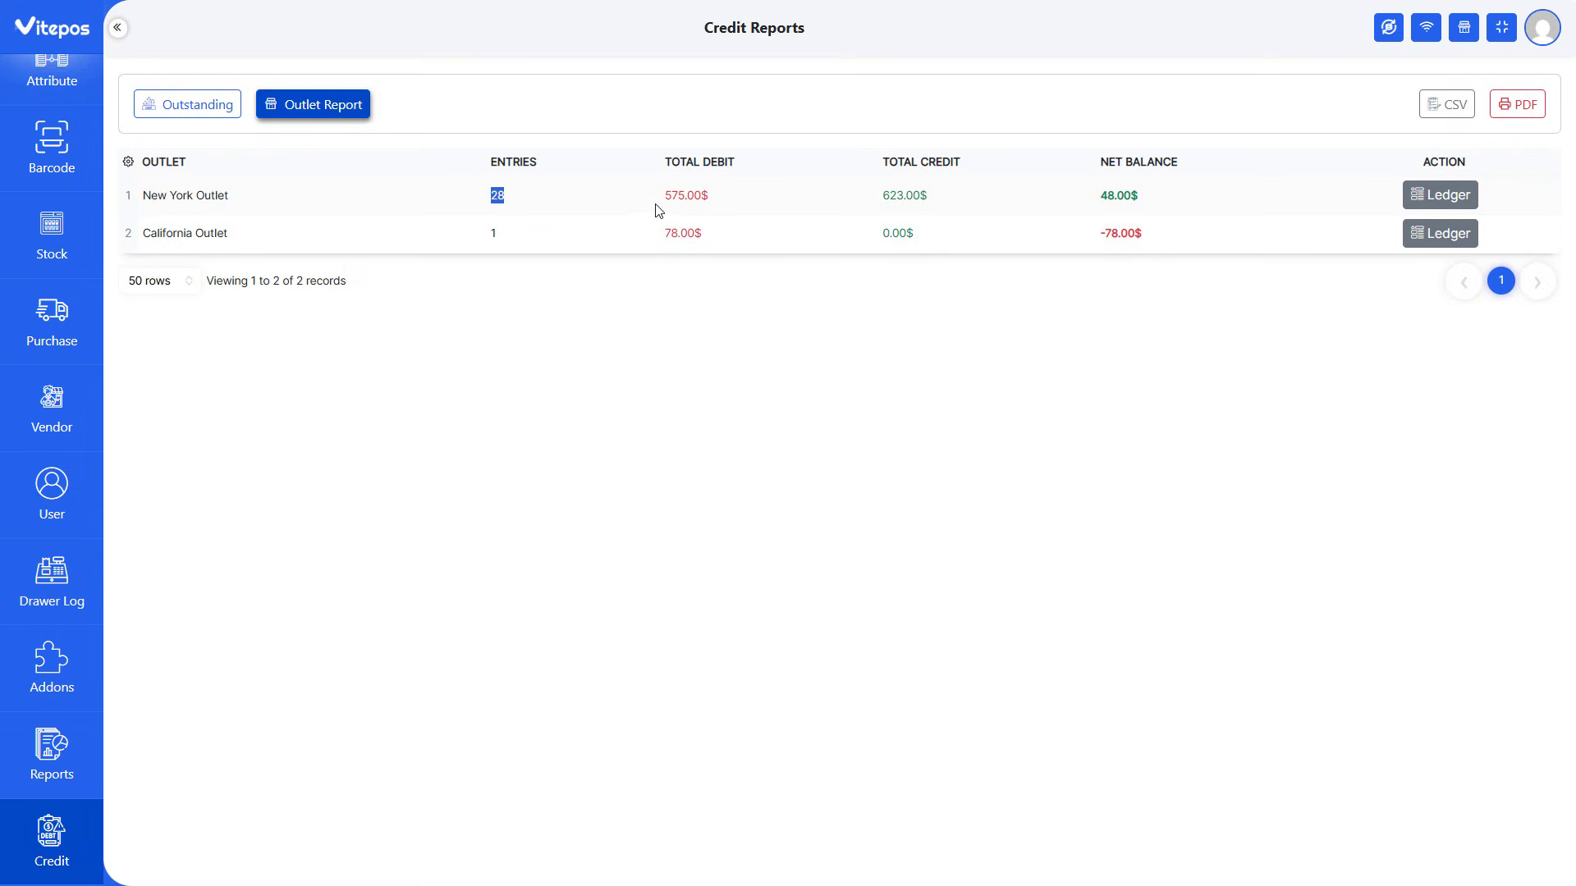
left_click_drag(670, 158, 696, 197)
left_click(762, 202)
left_click_drag(880, 197, 936, 197)
left_click(1065, 200)
left_click_drag(1095, 206, 1144, 202)
left_click(1175, 202)
Review the full outlet ledger of the New York Outlet and close it
left_click(1436, 201)
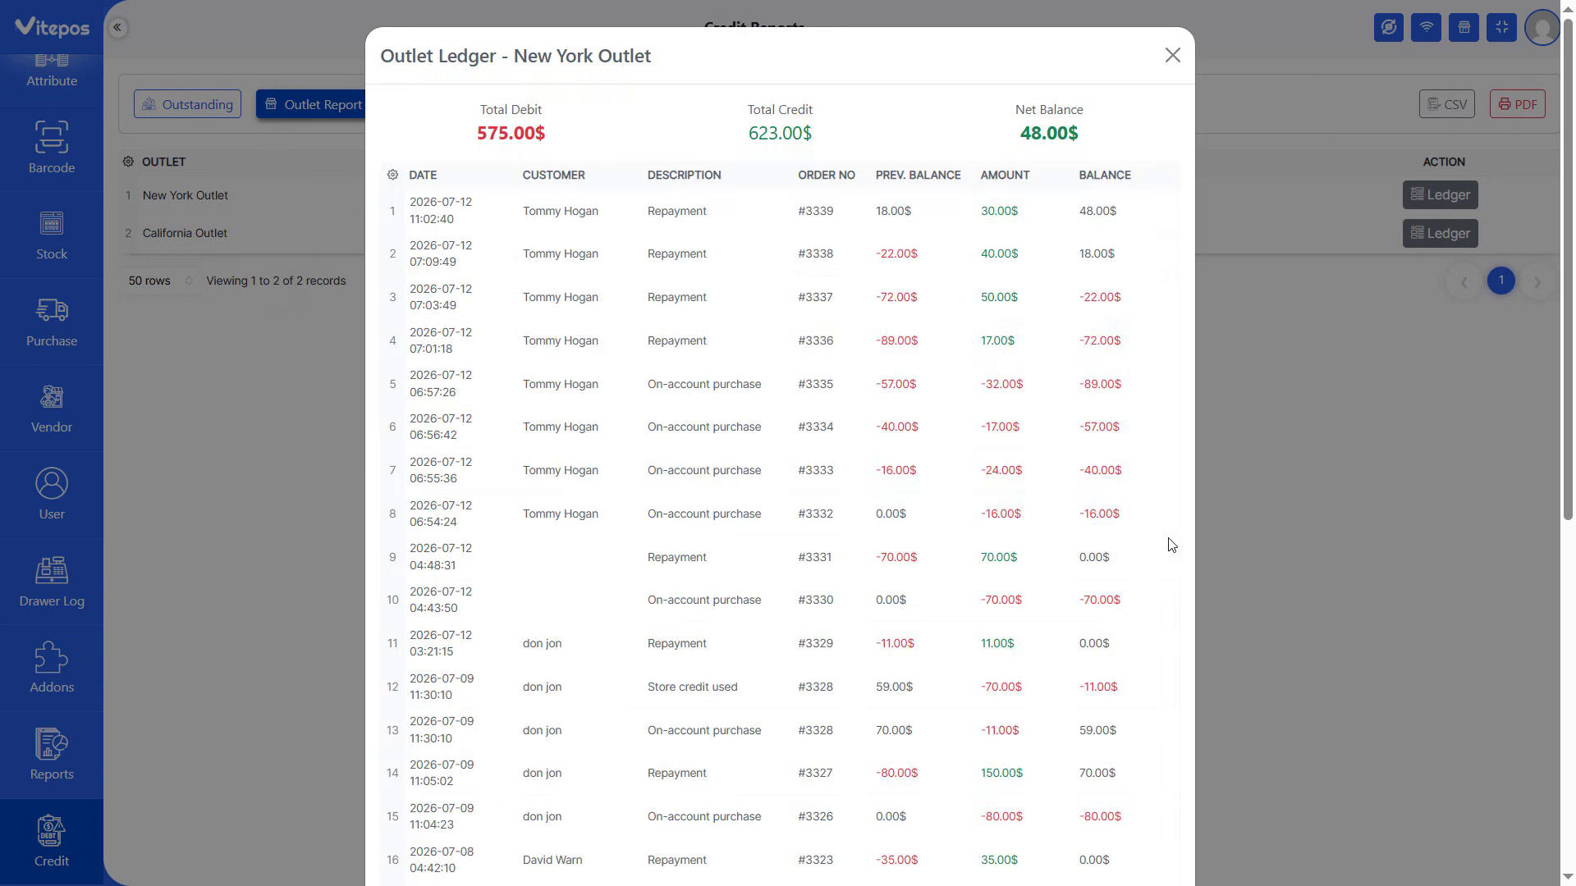
scroll(851, 517, "down", 8)
scroll(1038, 615, "up", 3)
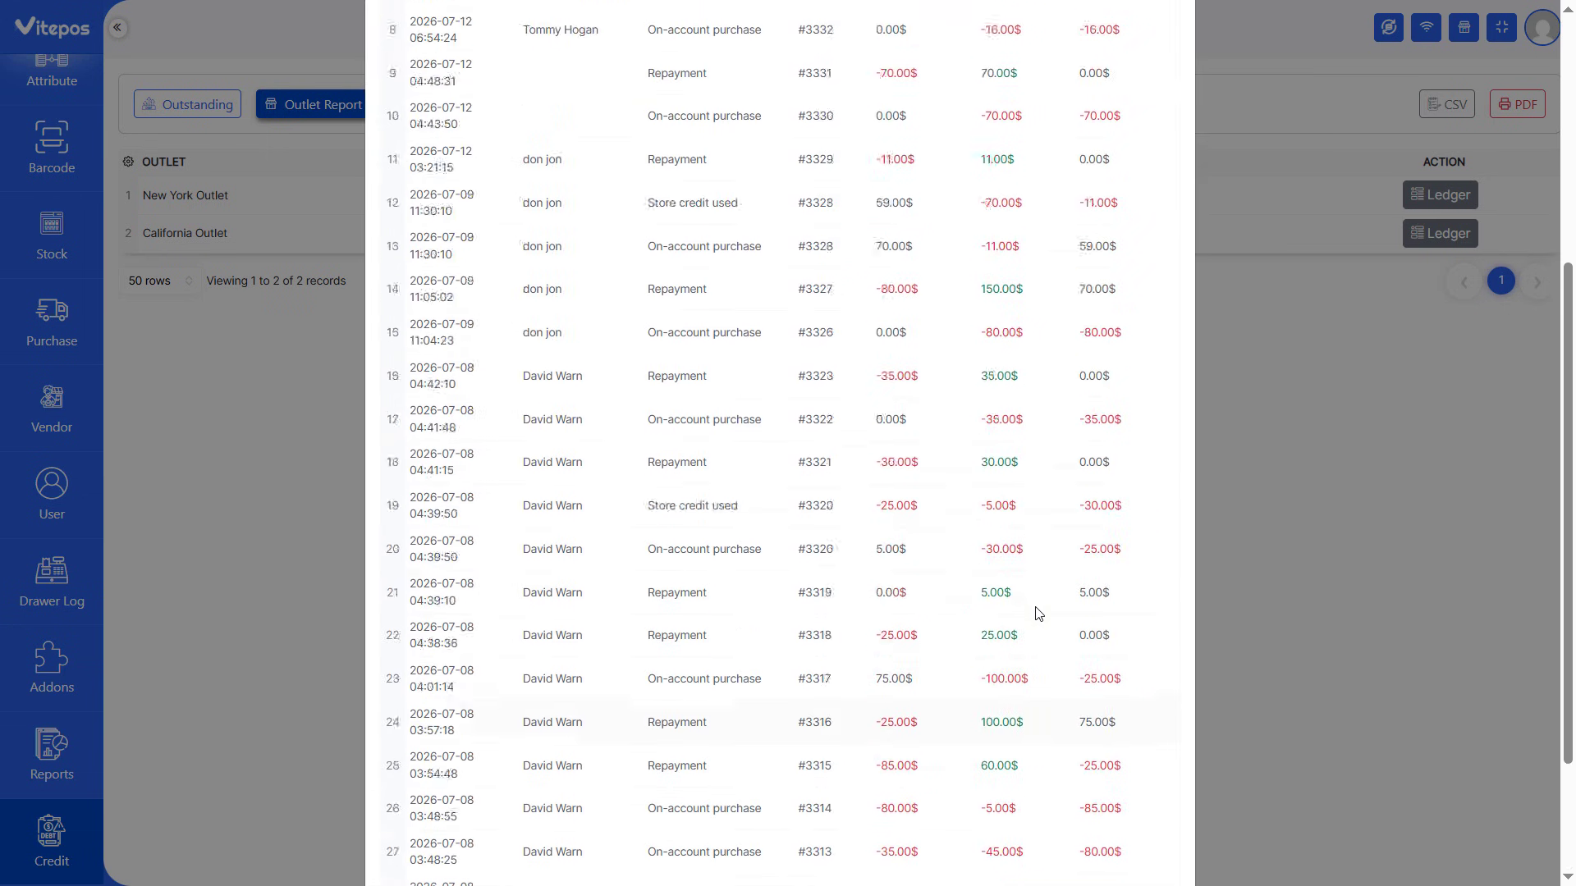
scroll(1067, 821, "down", 3)
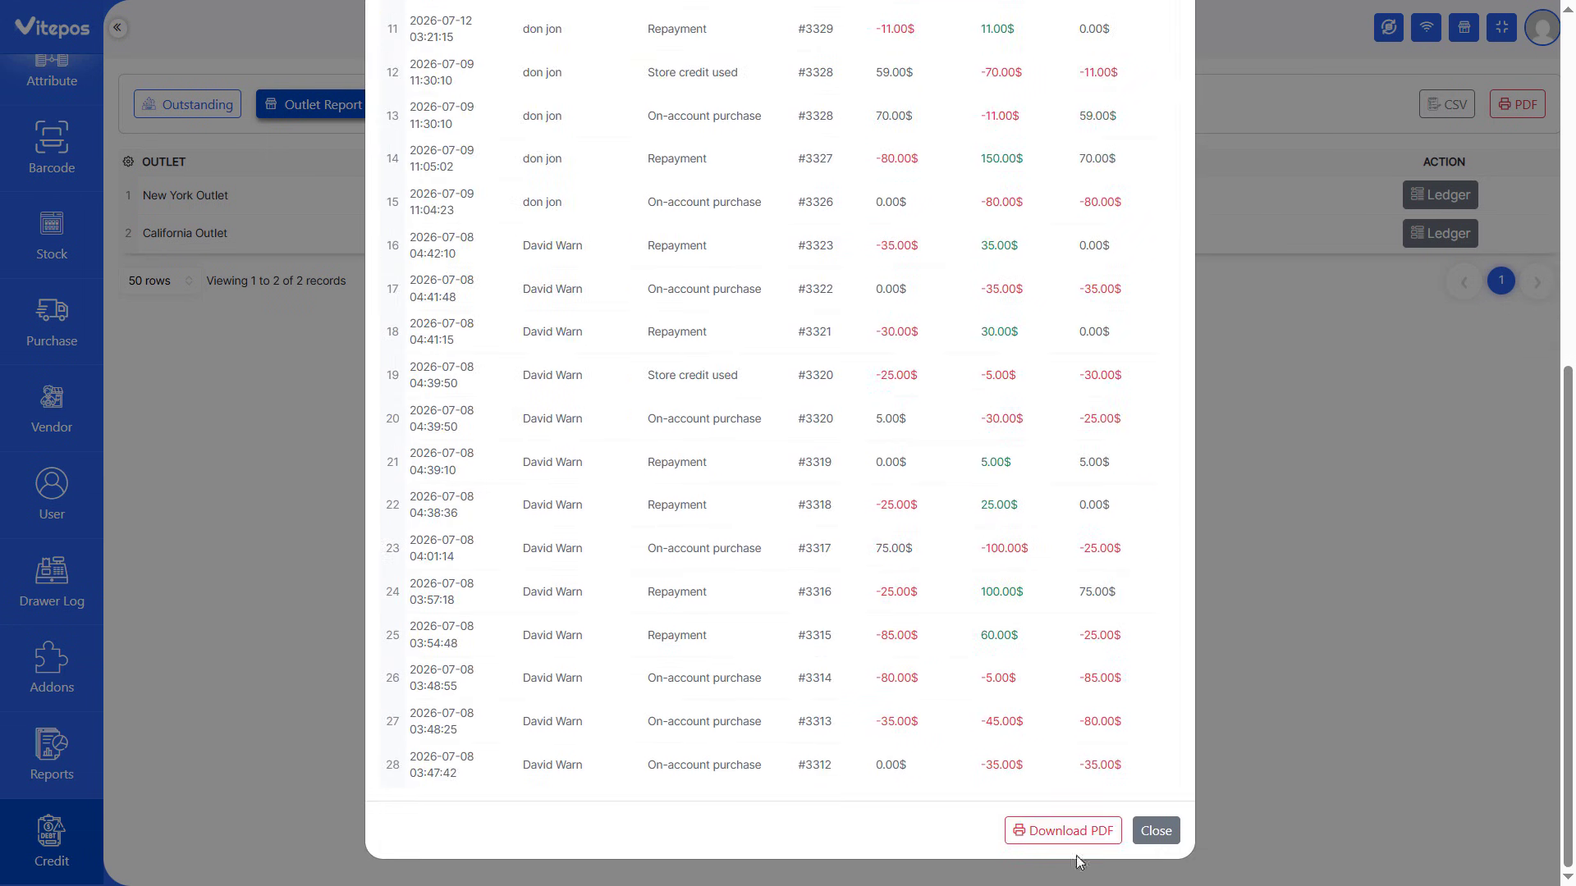
left_click(1157, 834)
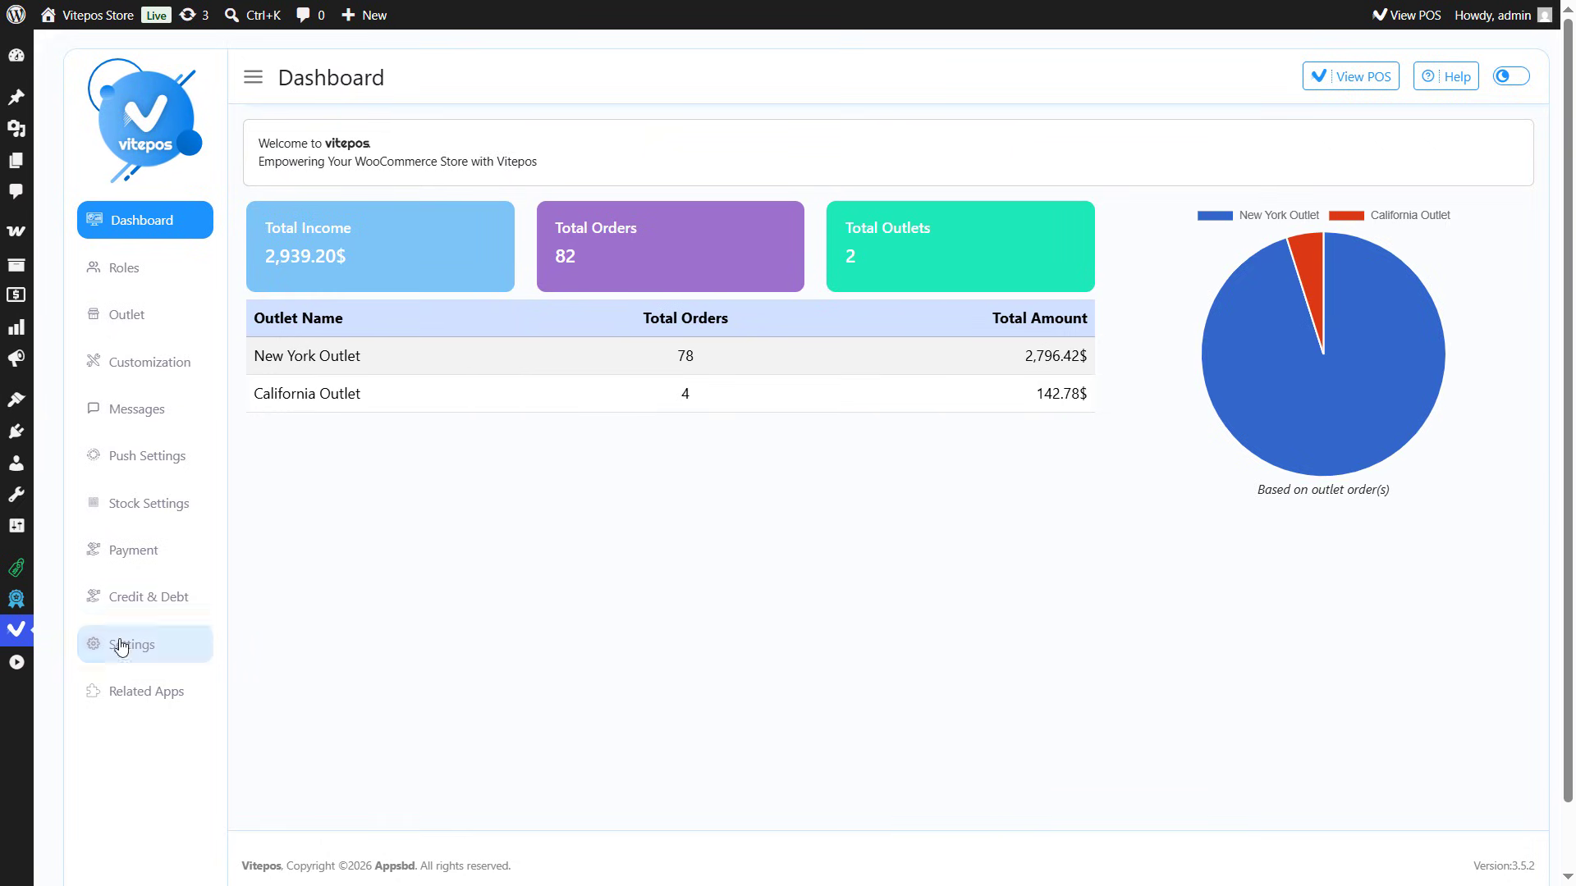
Open the credit customers list under Credit & Debt in the Vitepos WordPress admin
left_click(119, 598)
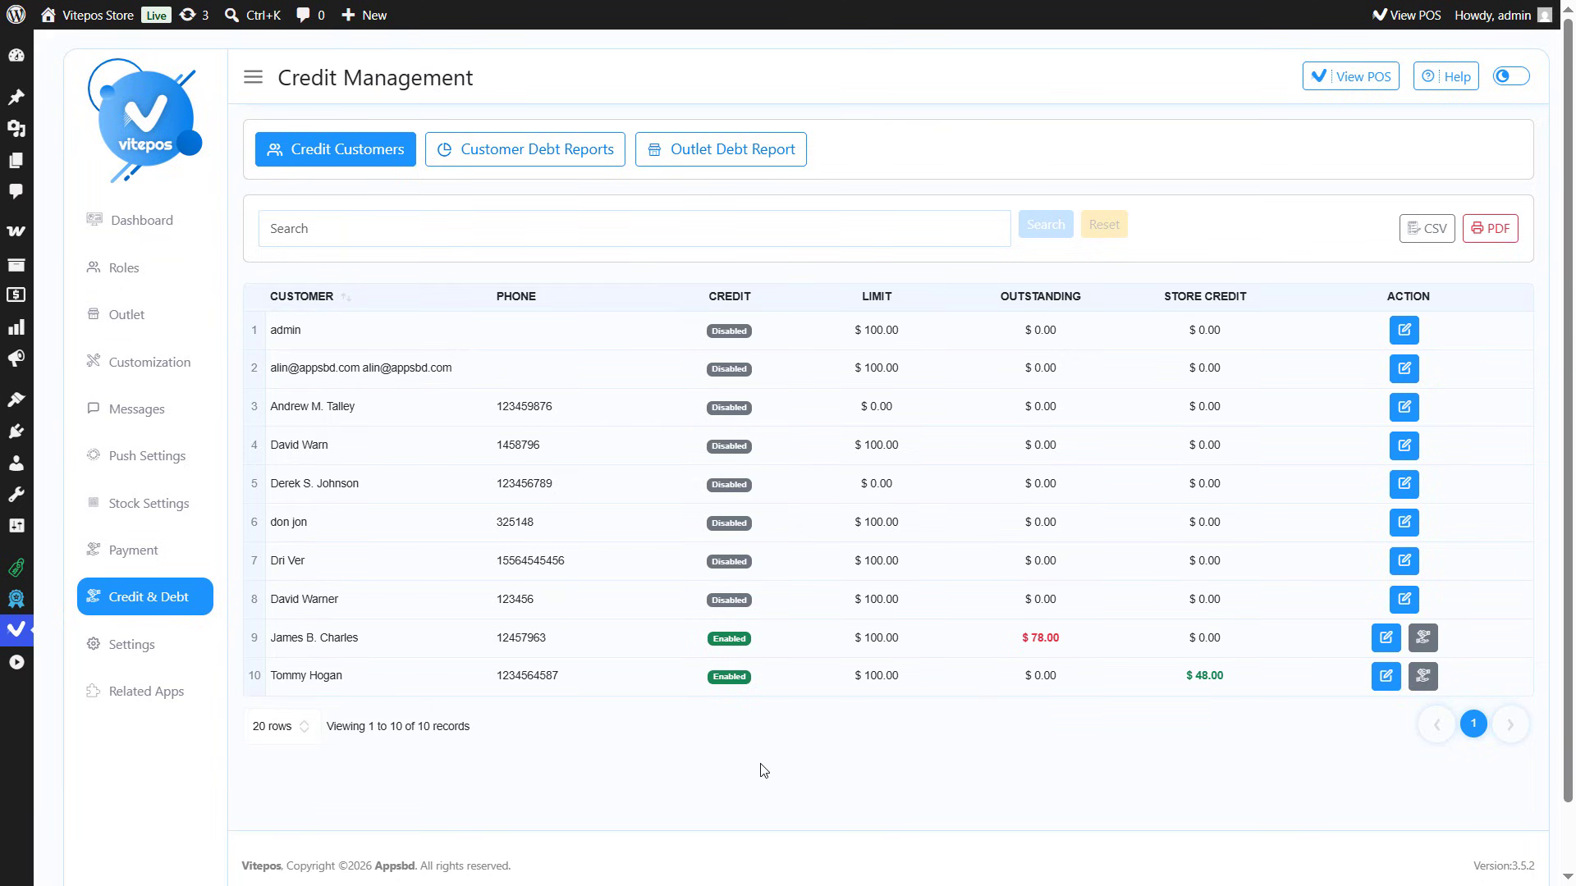
scroll(763, 770, "down", 1)
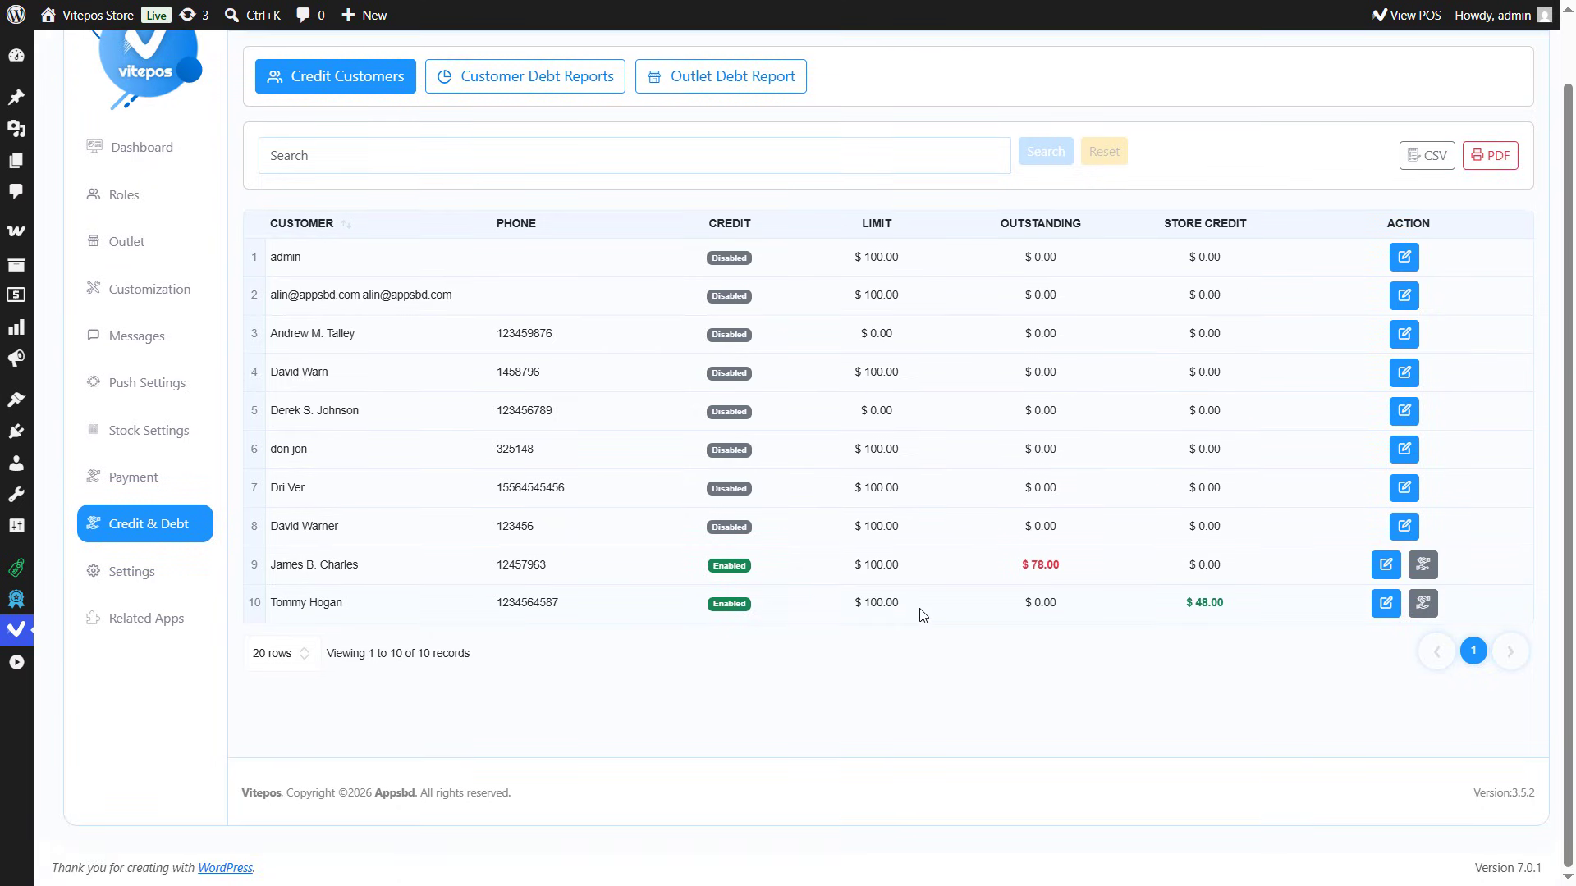
Try toggling credit and setting a credit limit of 200 for the customer with outstanding debt, discarding the changes
left_click(1370, 566)
double_click(669, 455)
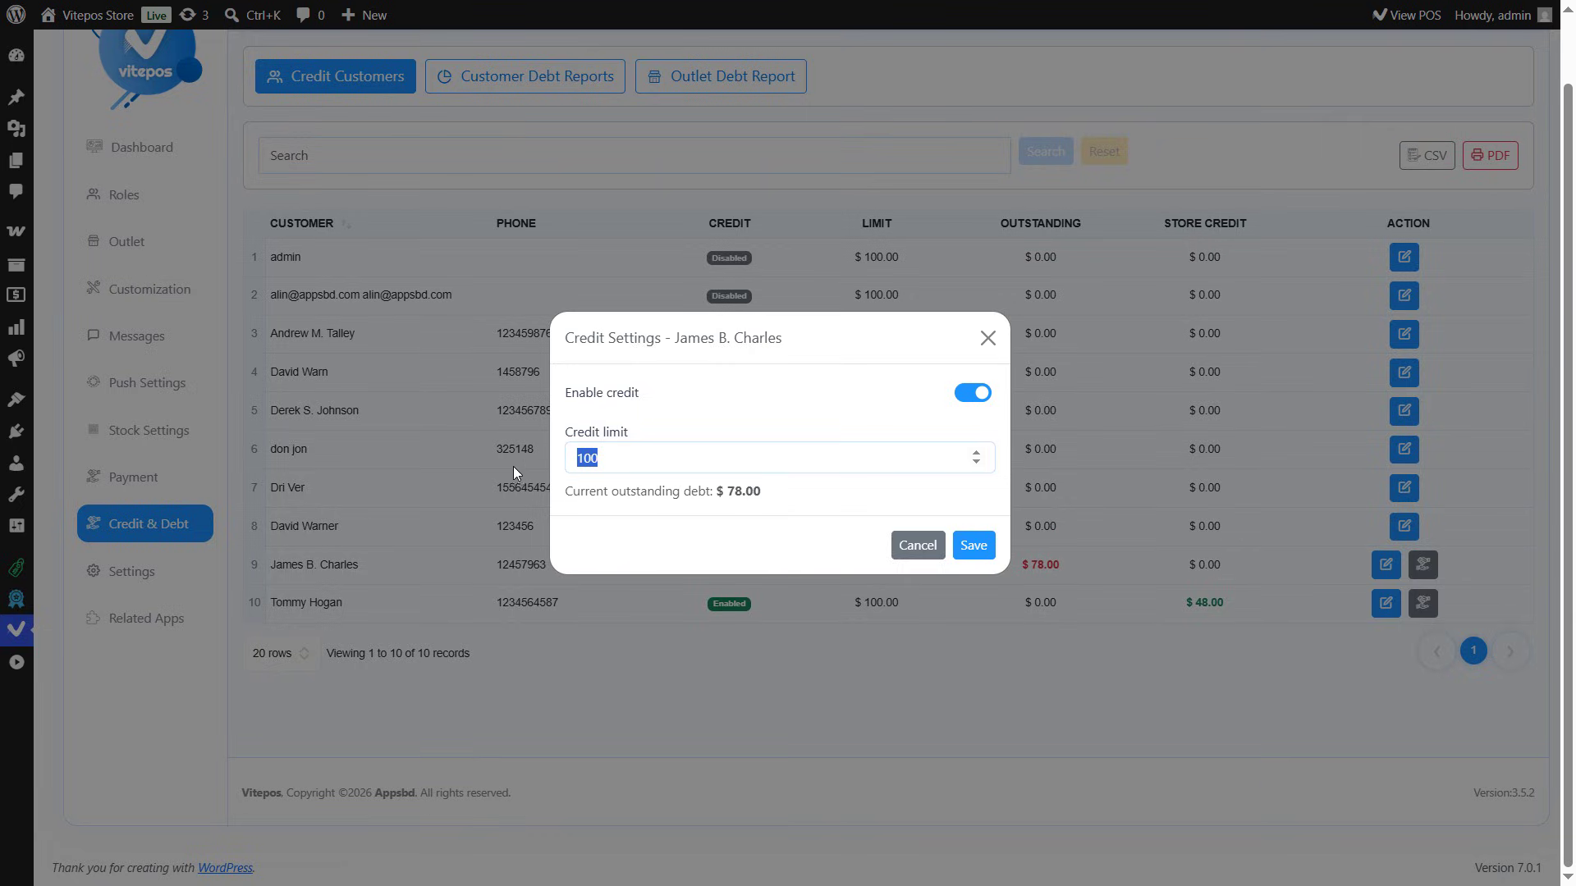
left_click(969, 394)
double_click(621, 458)
type("200")
left_click(912, 547)
Review the indebted customer's account ledger from the credit customers list and close it
left_click(1427, 566)
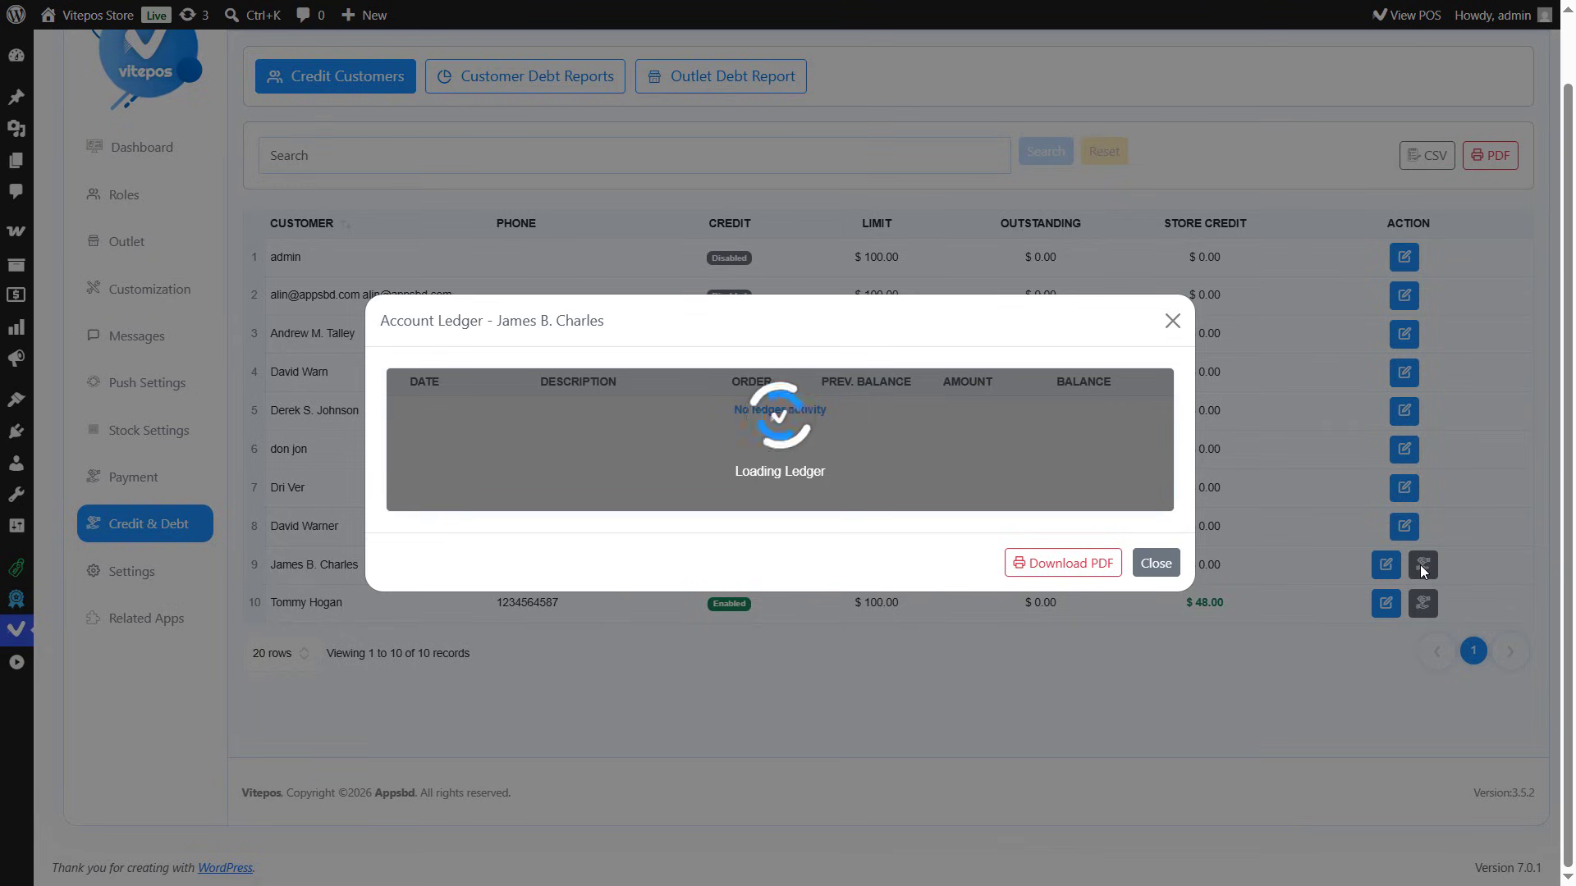
left_click_drag(433, 392, 529, 412)
left_click(705, 423)
left_click_drag(850, 386, 894, 386)
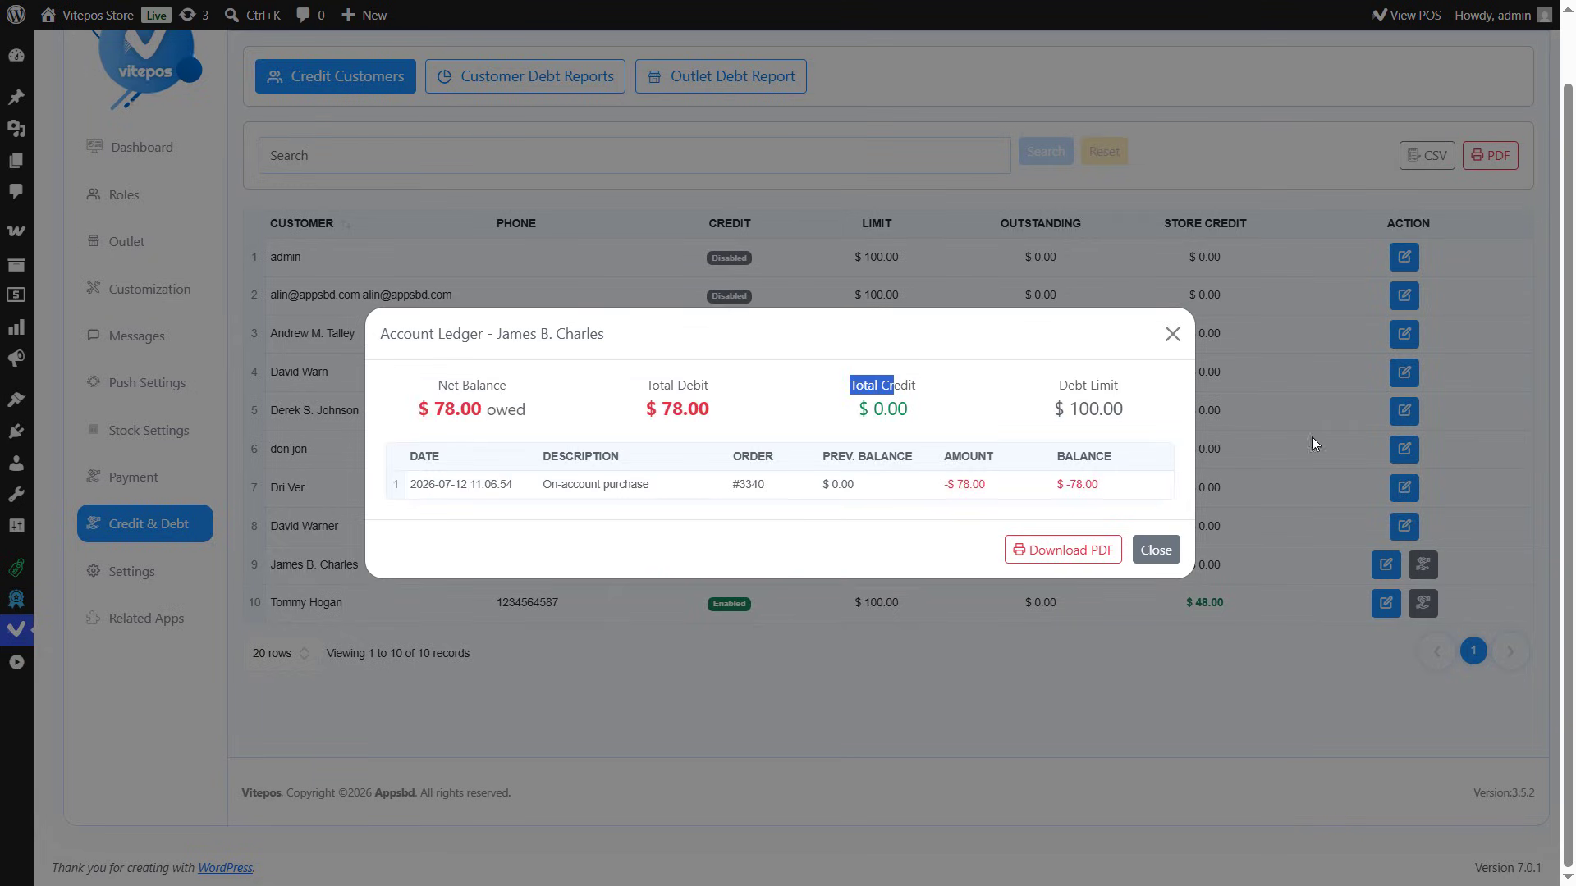
left_click(1148, 545)
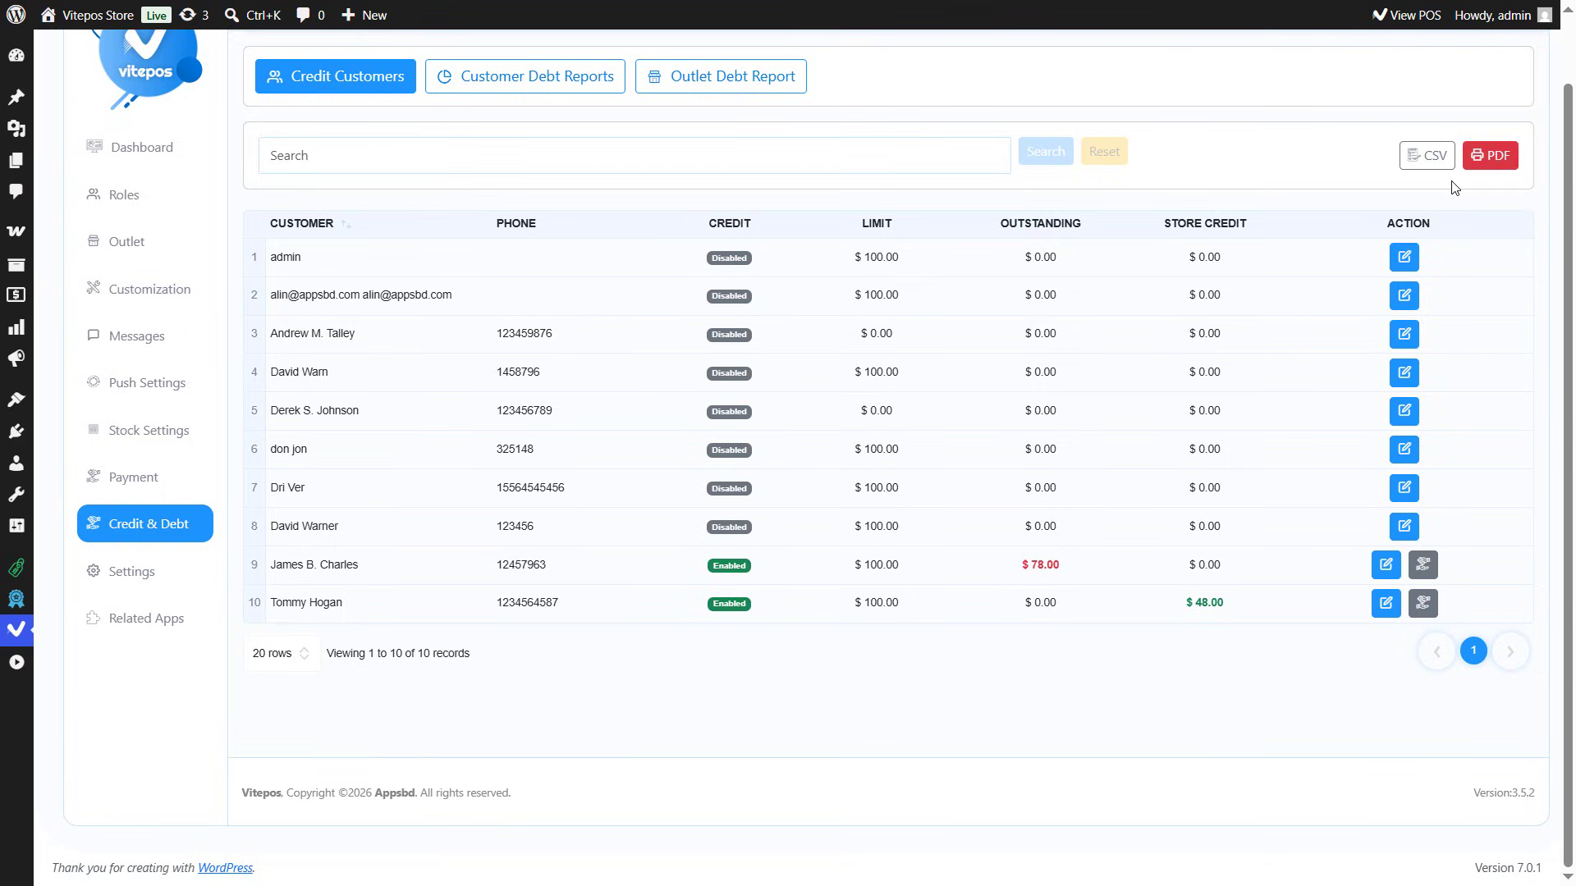
Review the first customer's account ledger and FIFO log in the Customer Debt Reports
scroll(821, 314, "up", 1)
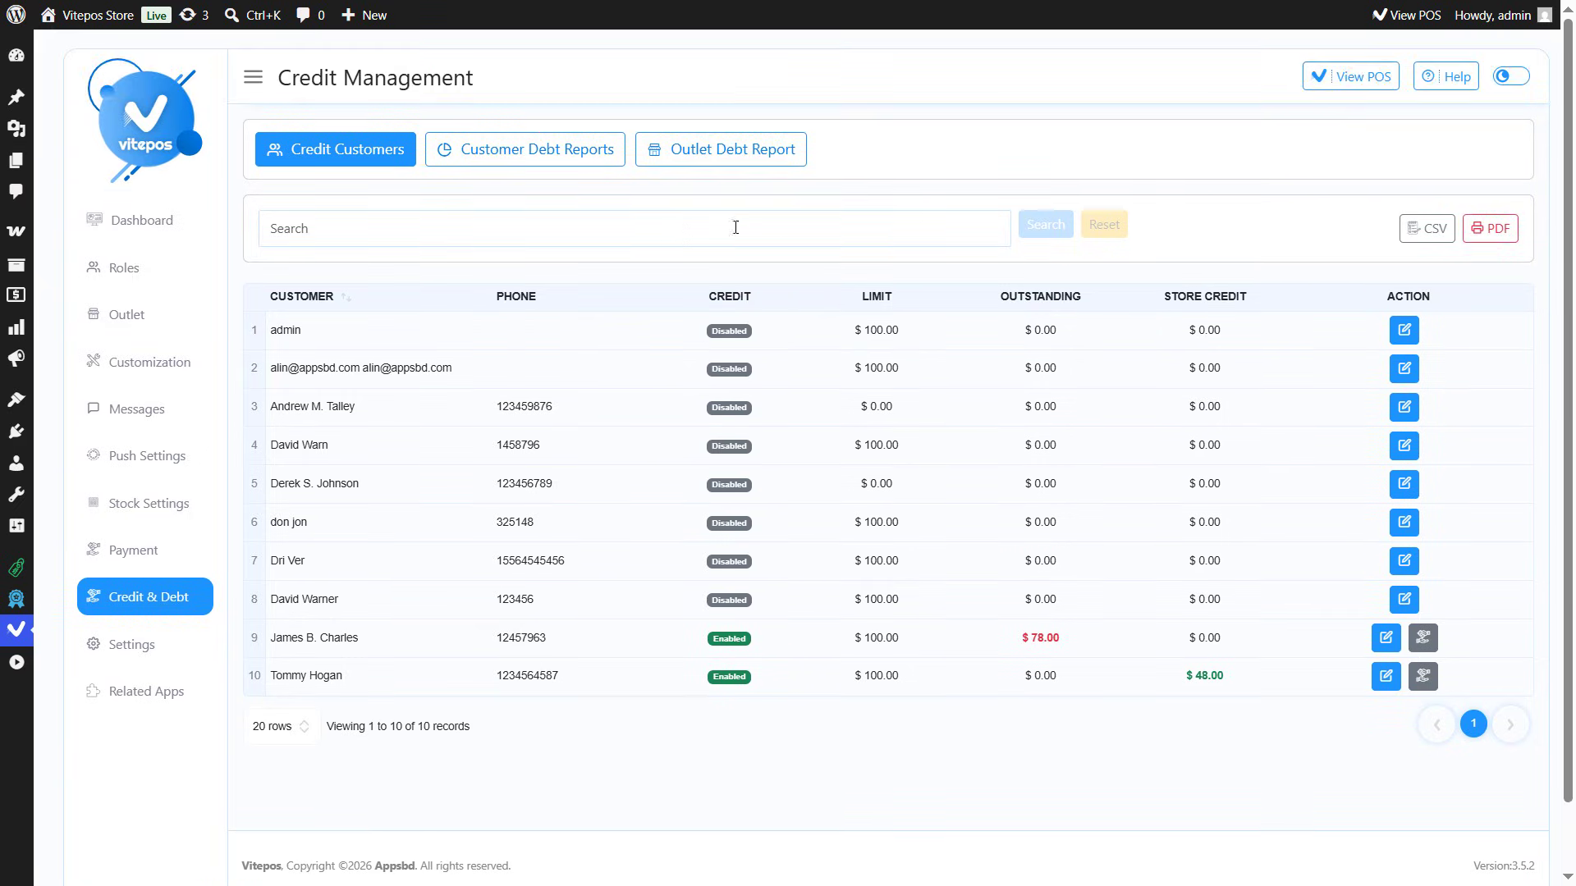
left_click(496, 156)
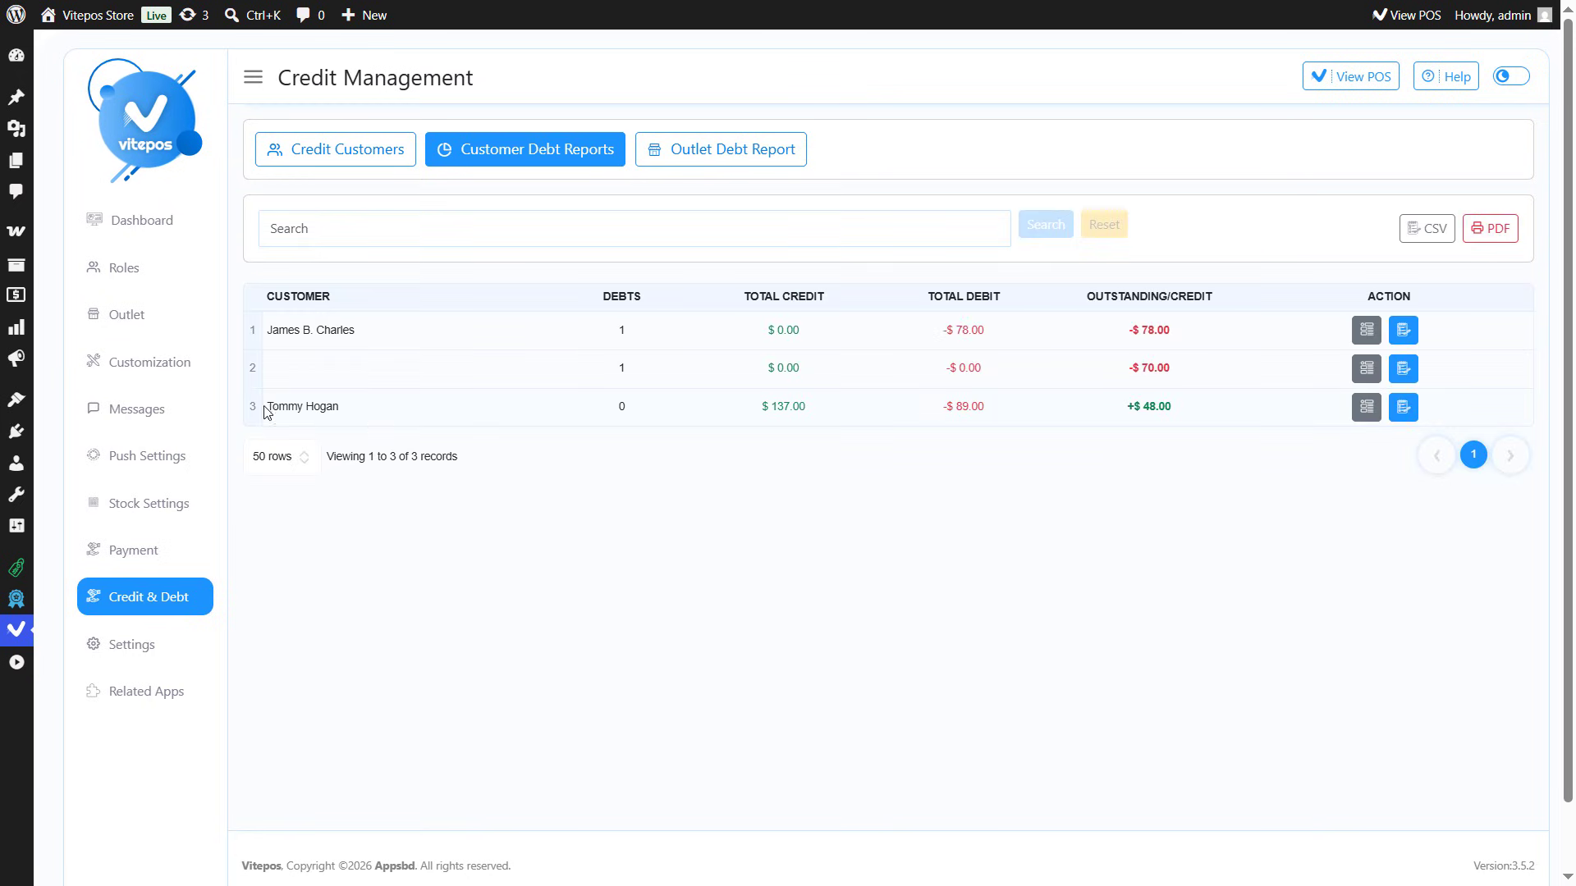
left_click_drag(1136, 342, 1228, 337)
left_click(1227, 337)
left_click(1366, 329)
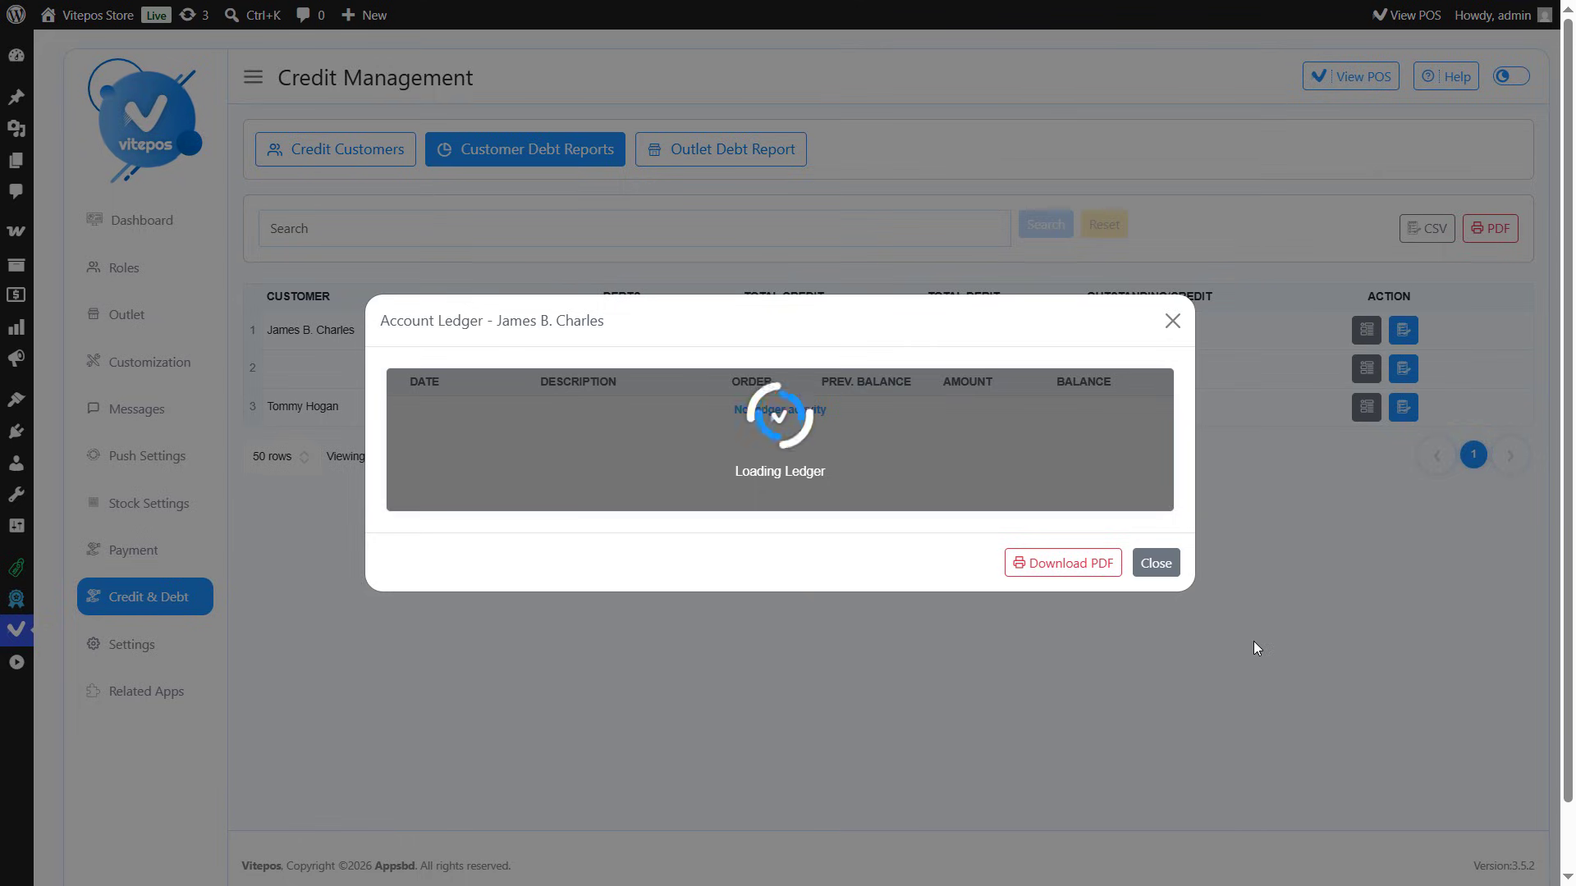
left_click(1156, 551)
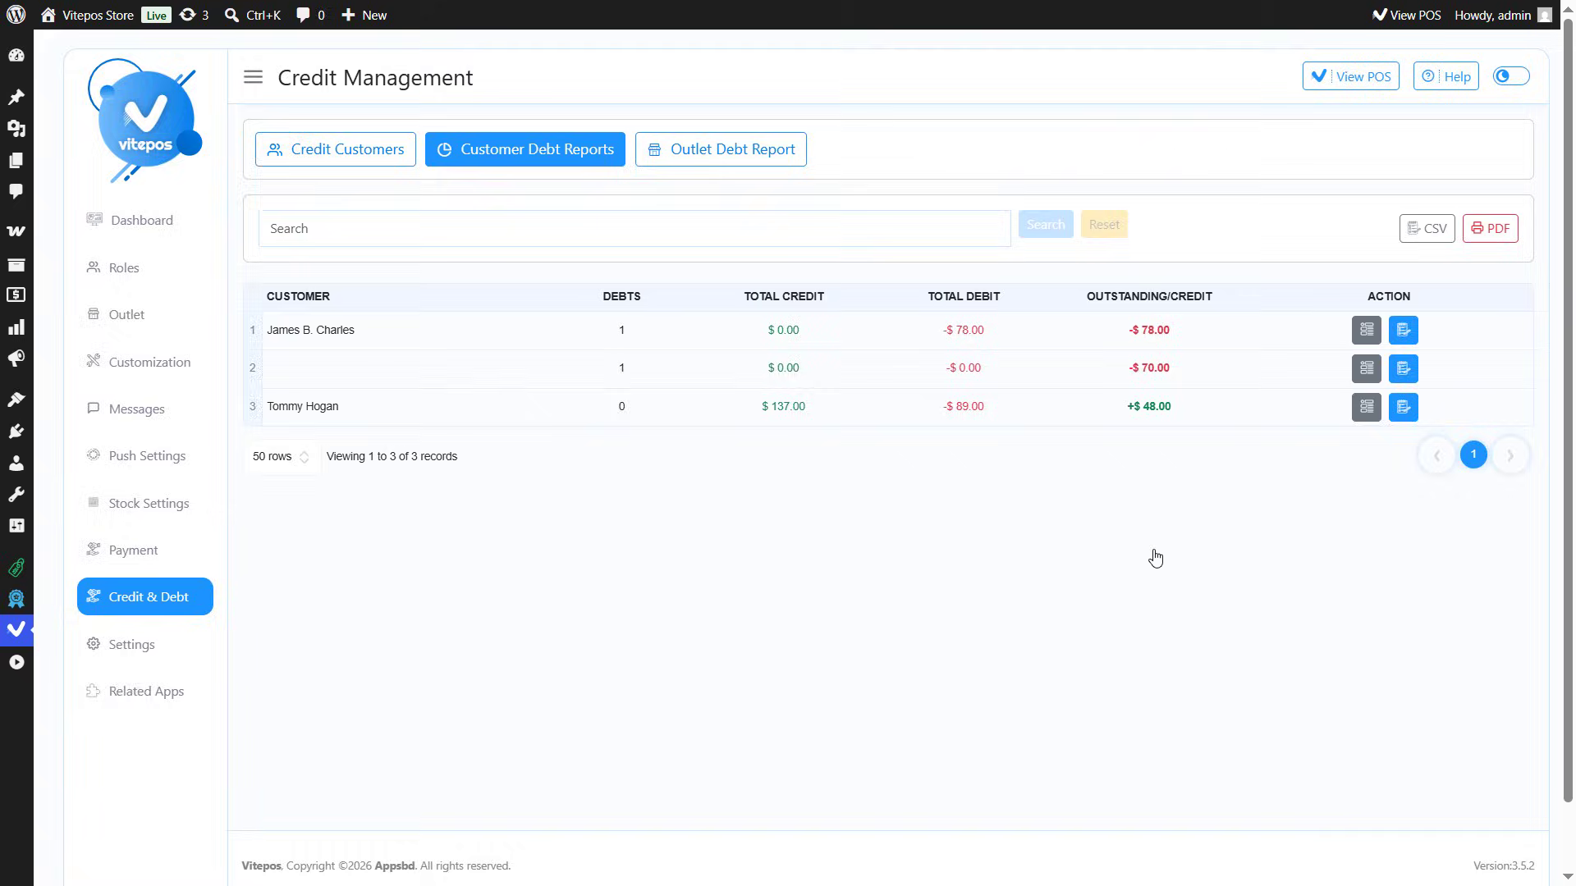
left_click(1406, 337)
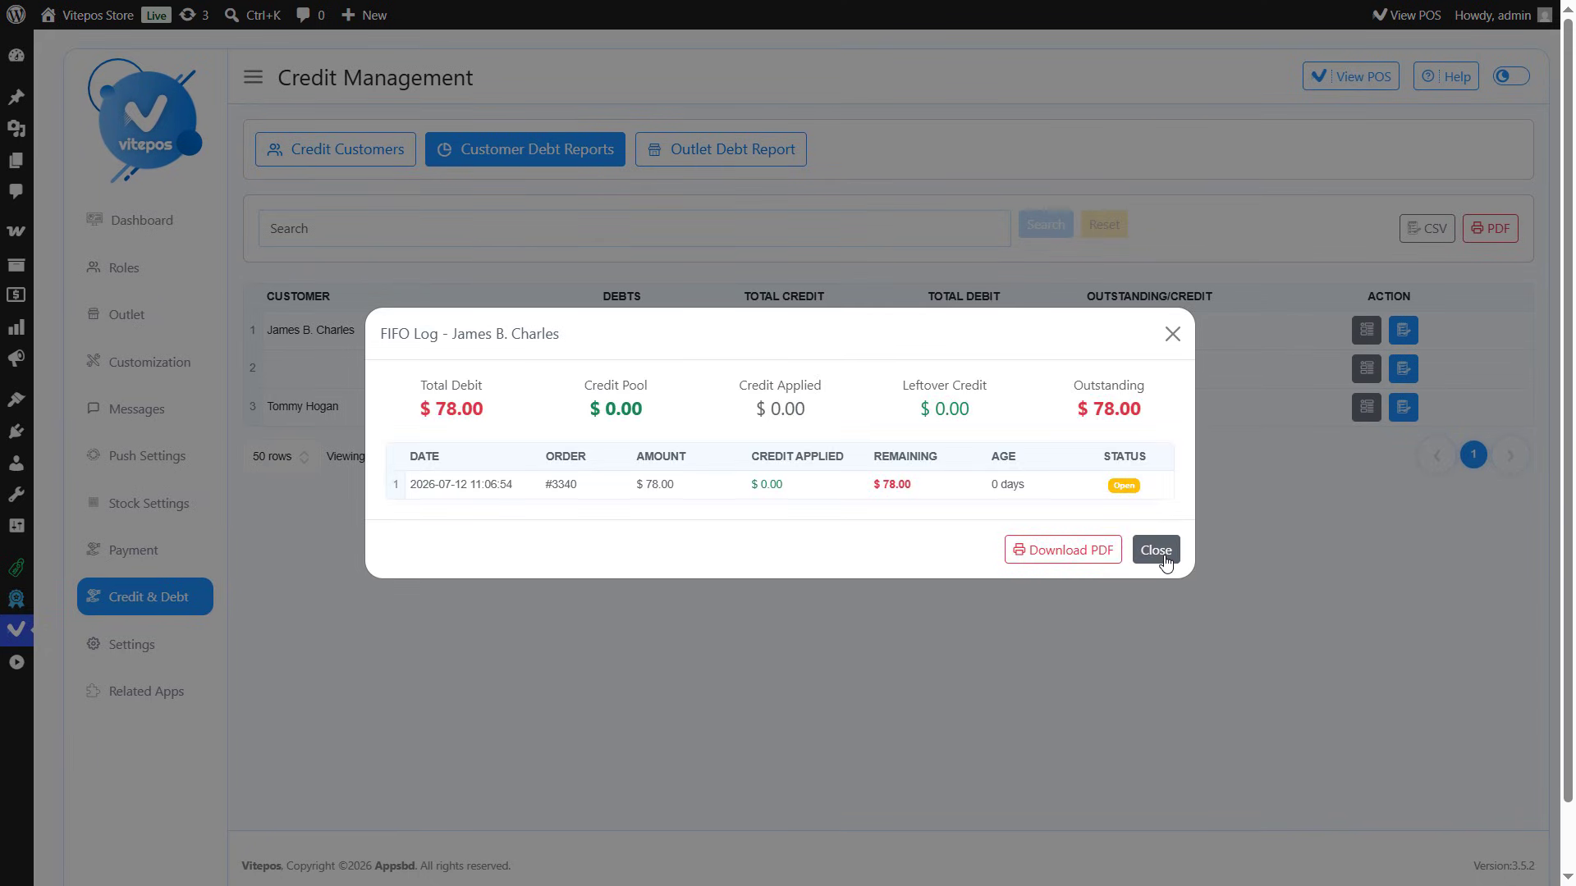
left_click(1164, 559)
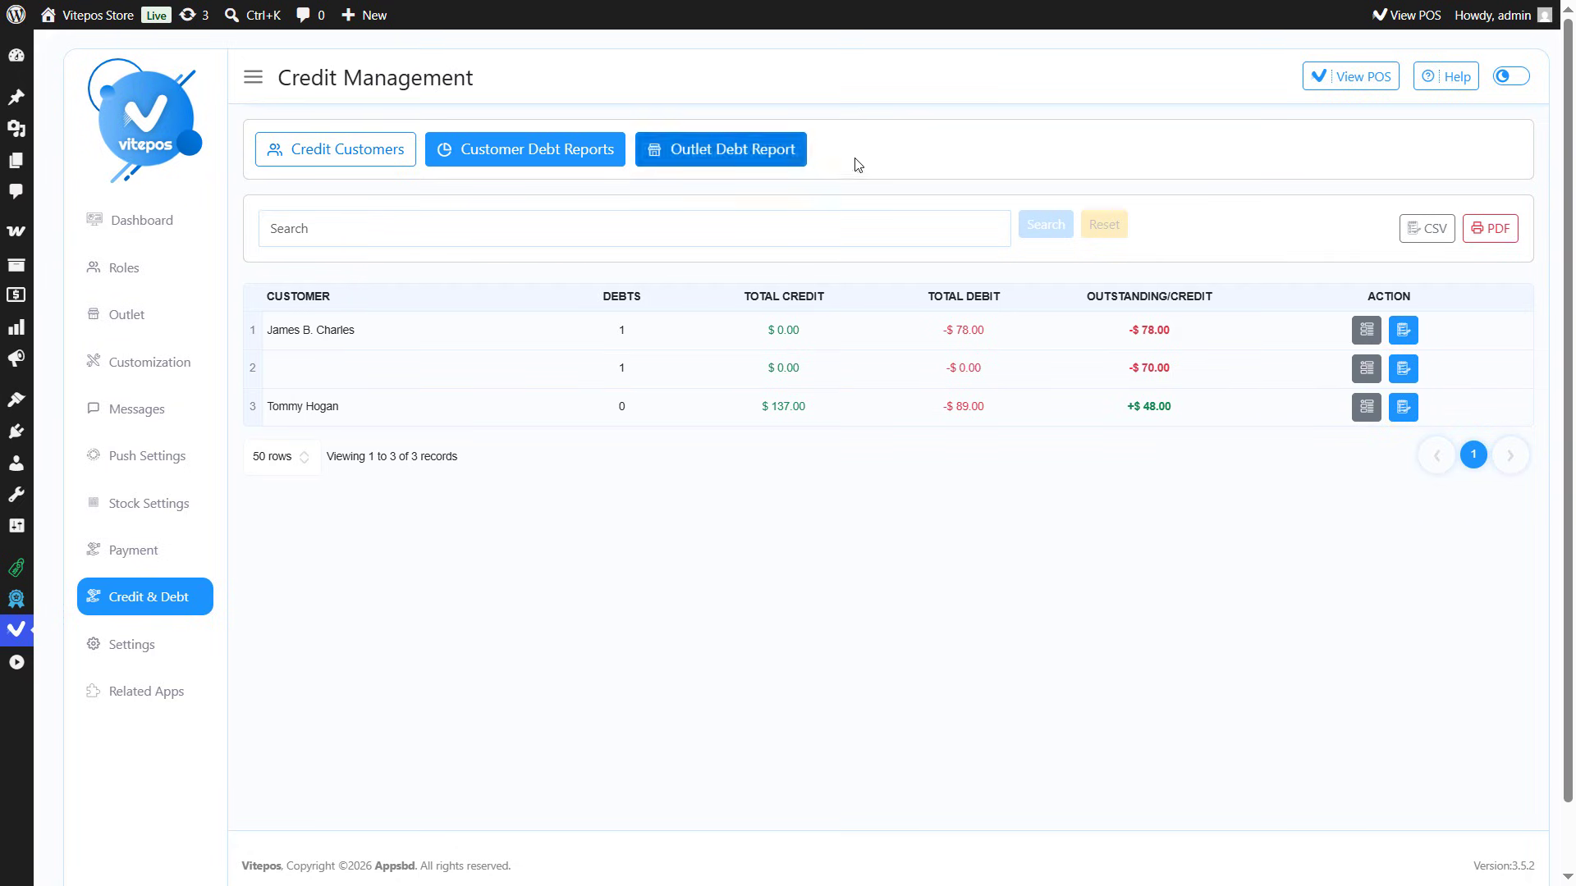
Review the New York Outlet's ledger in the Outlet Debt Report and return to the report
left_click(746, 157)
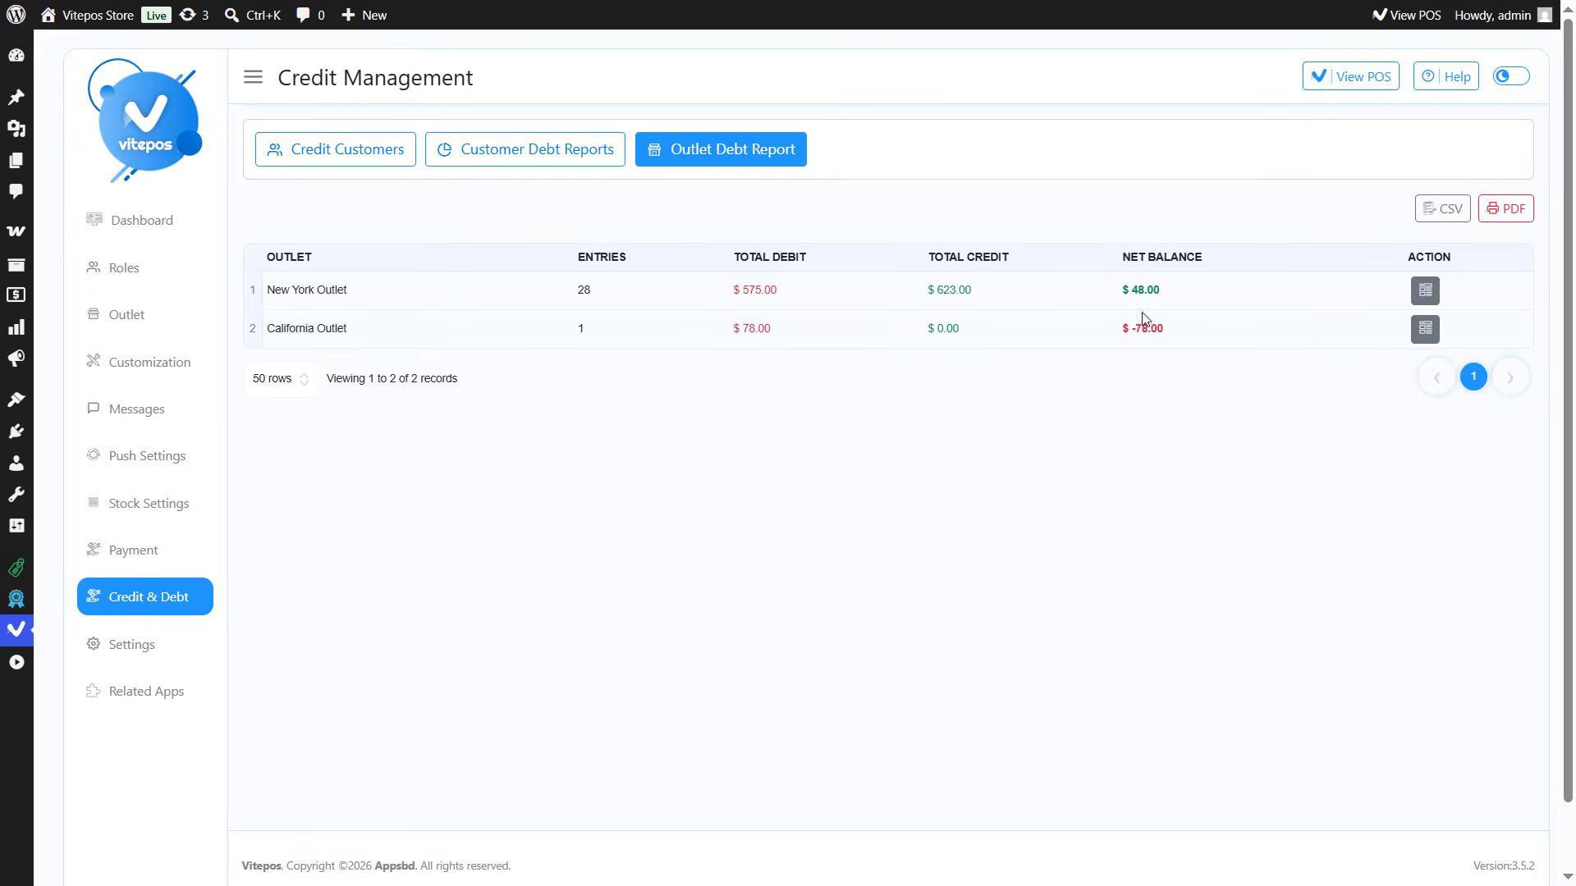
left_click(1425, 291)
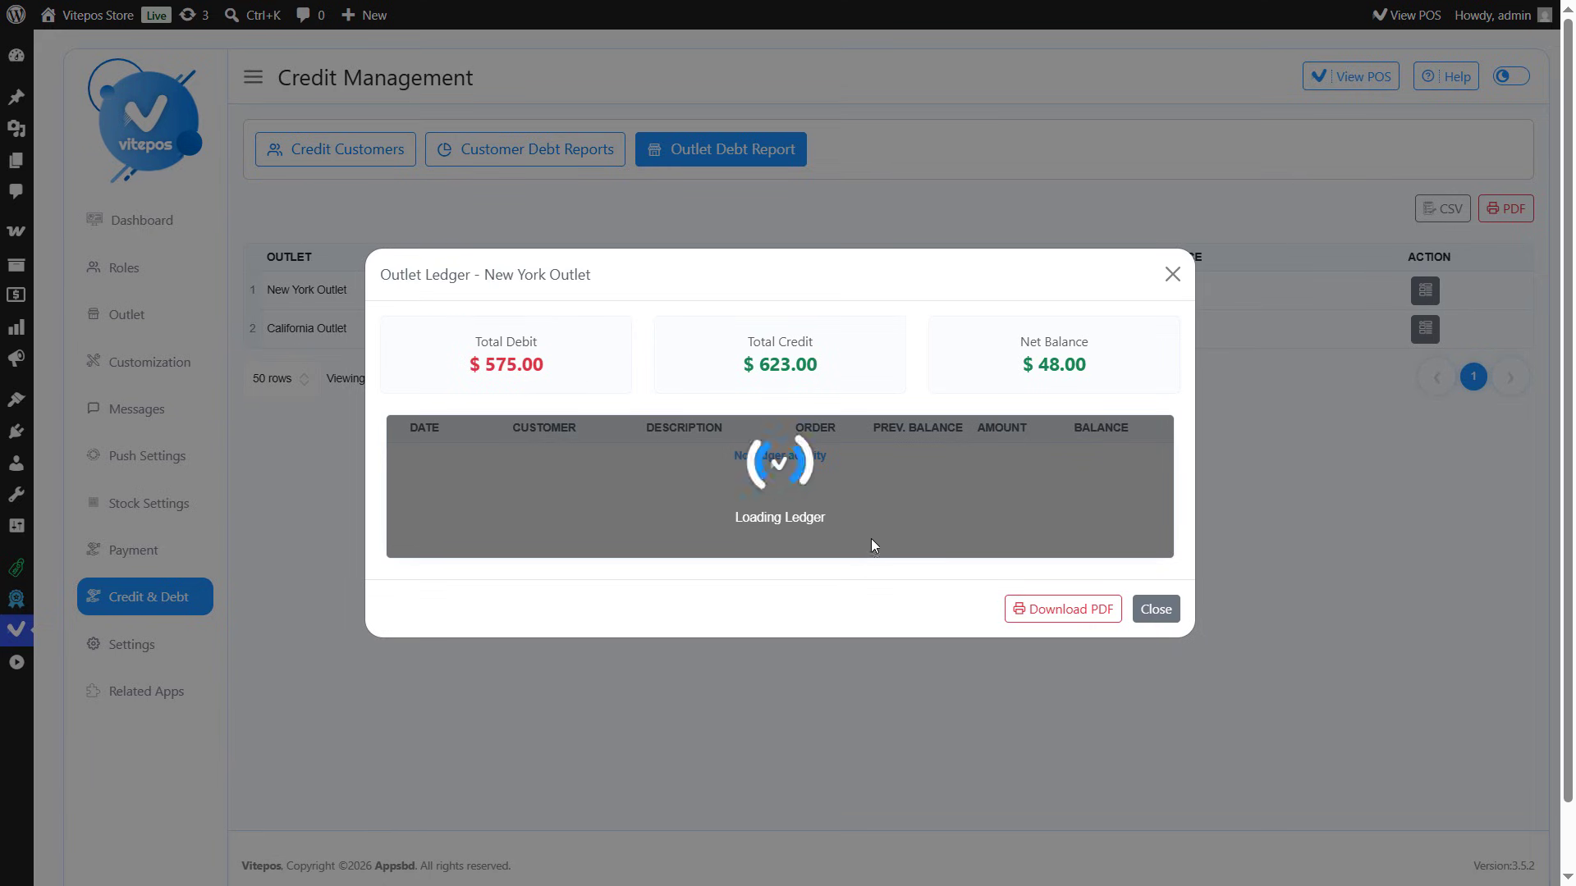
scroll(858, 525, "down", 5)
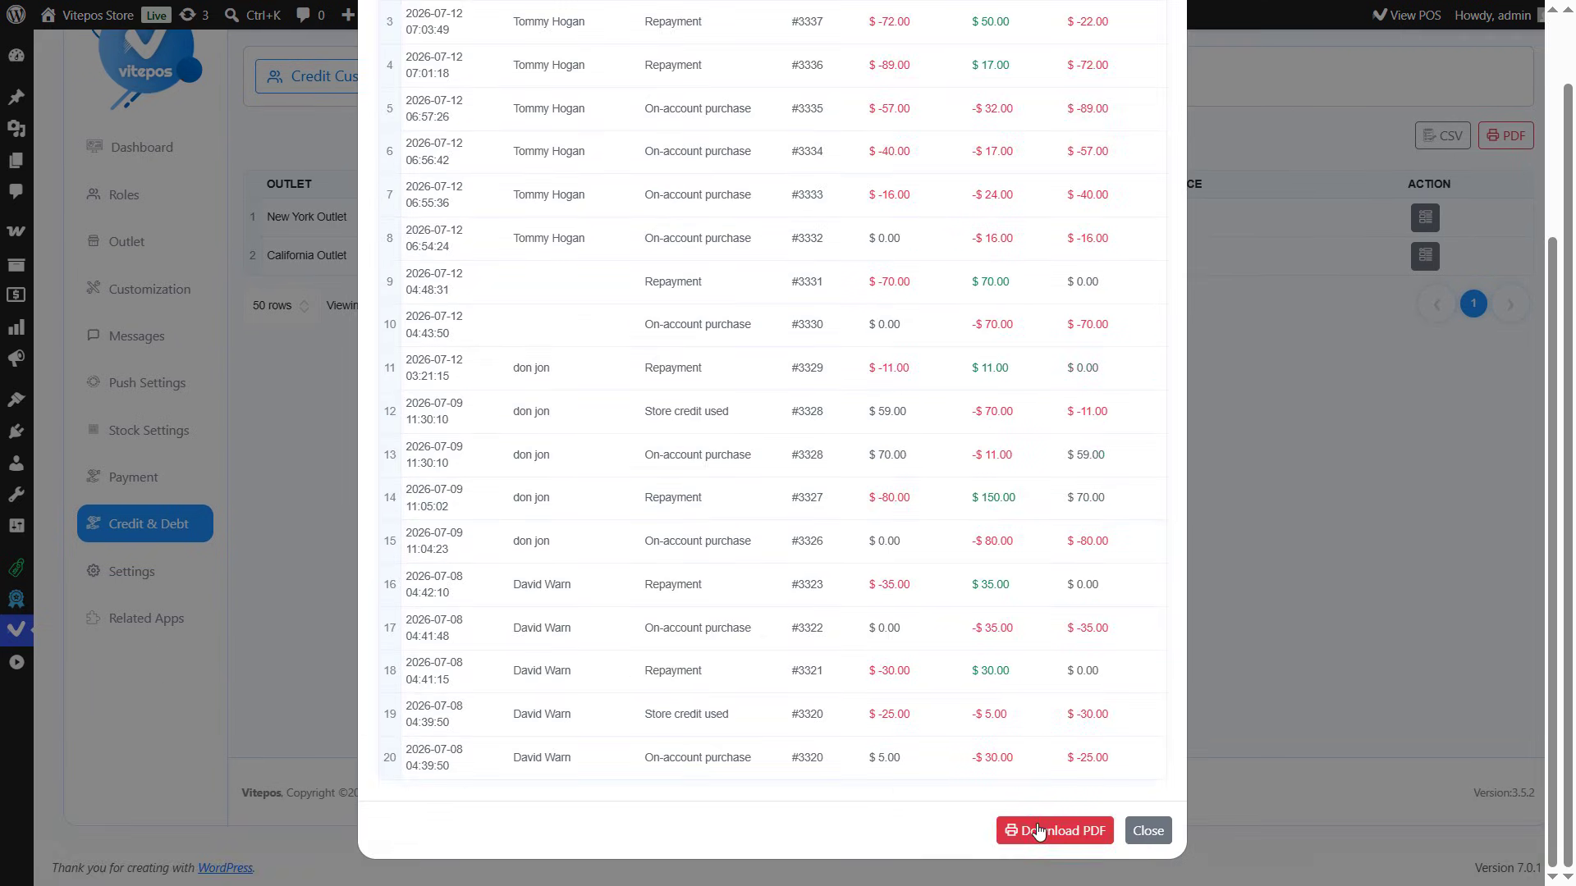
left_click(1148, 831)
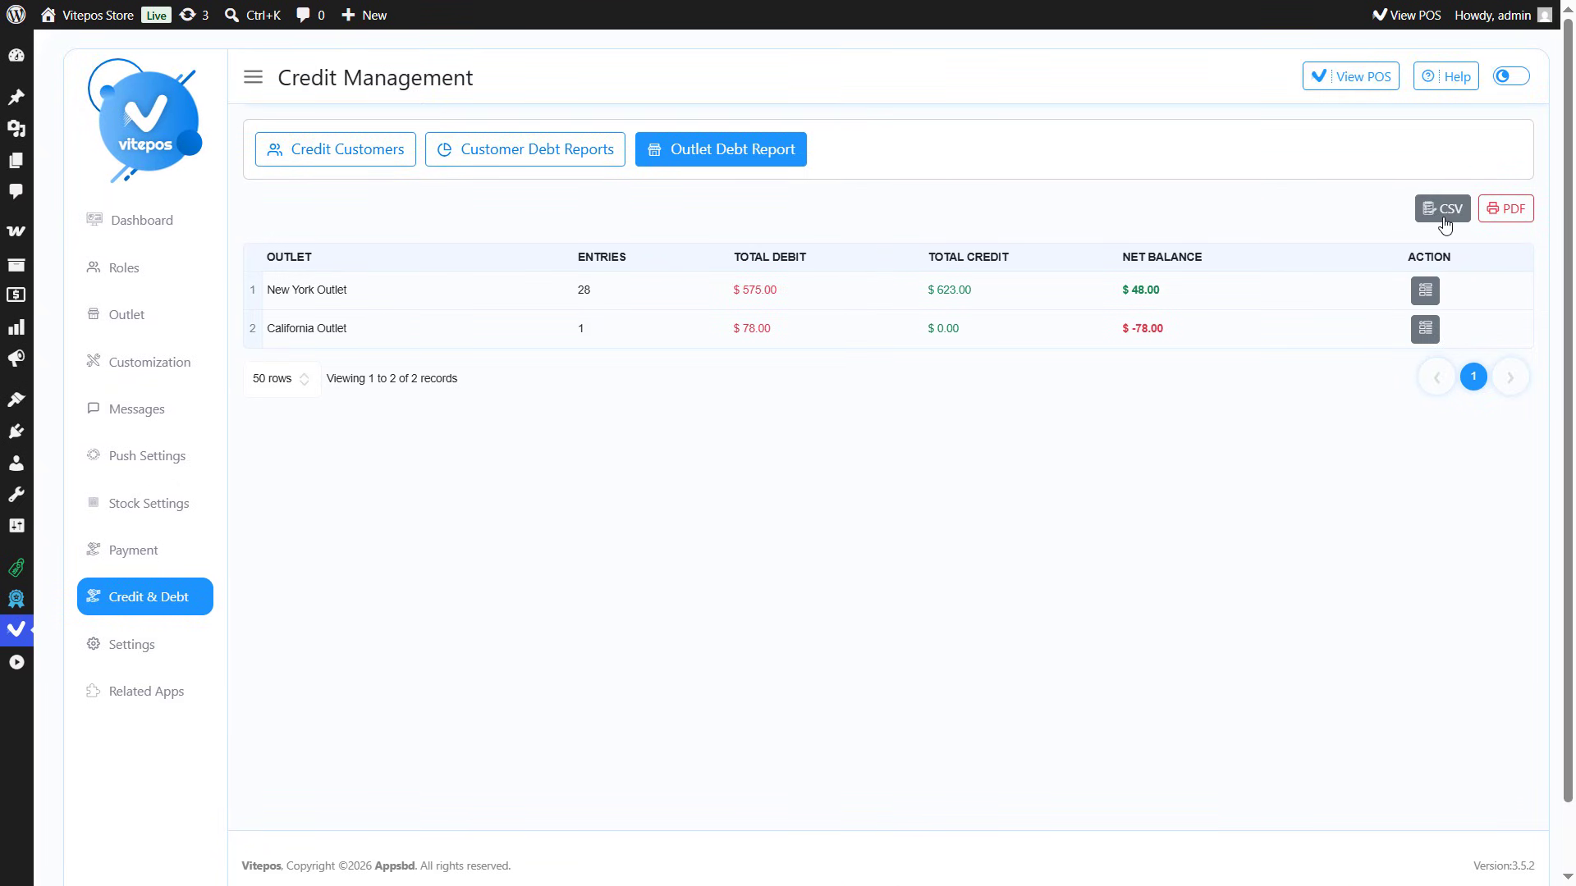
left_click(1513, 217)
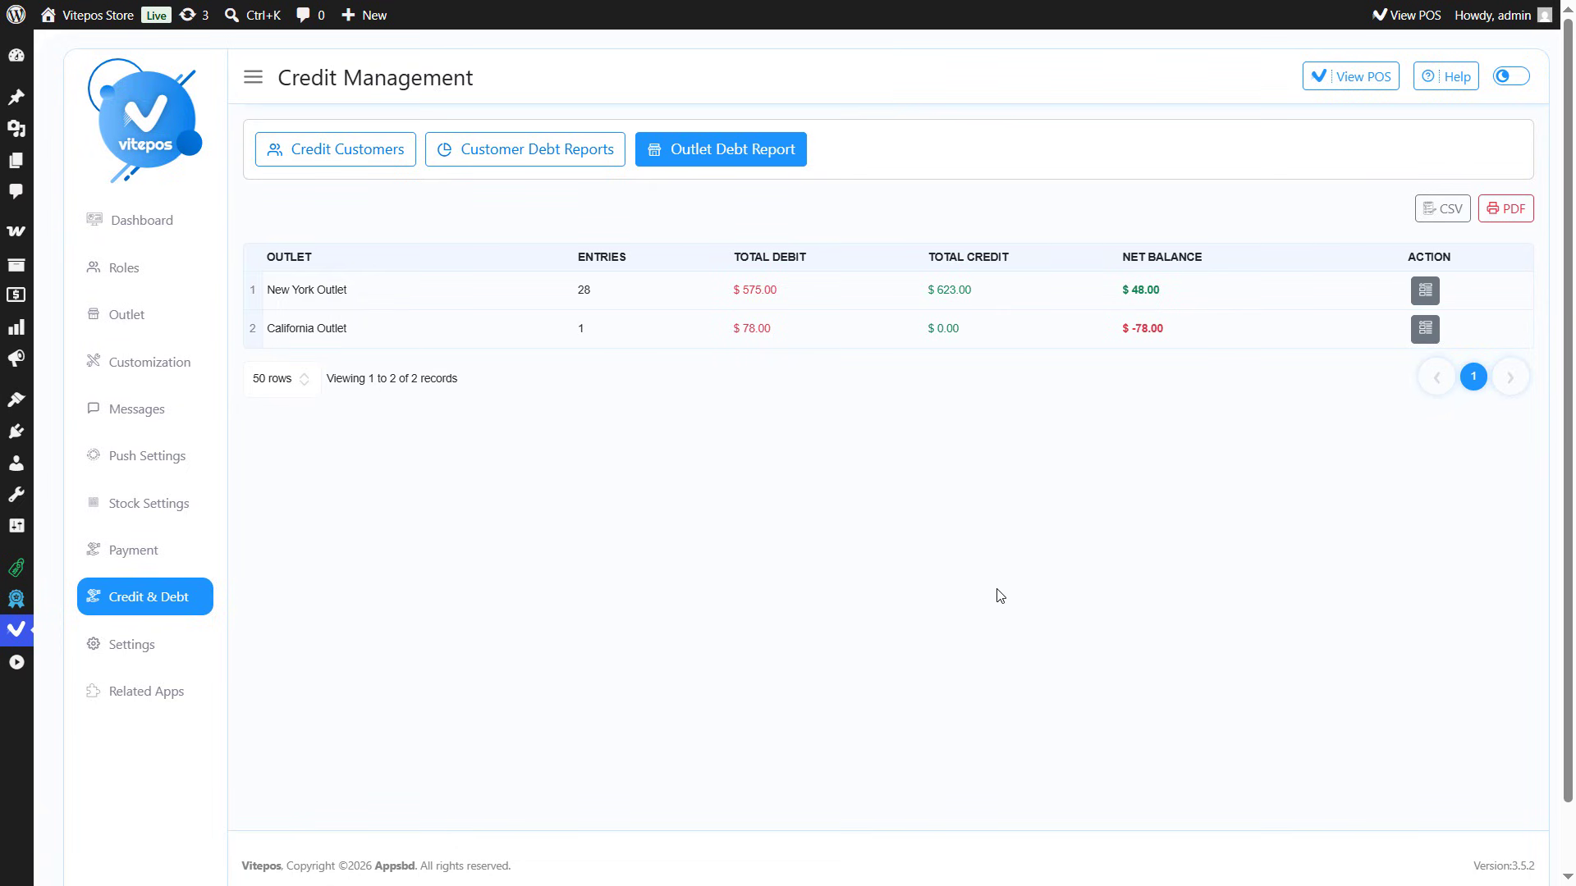